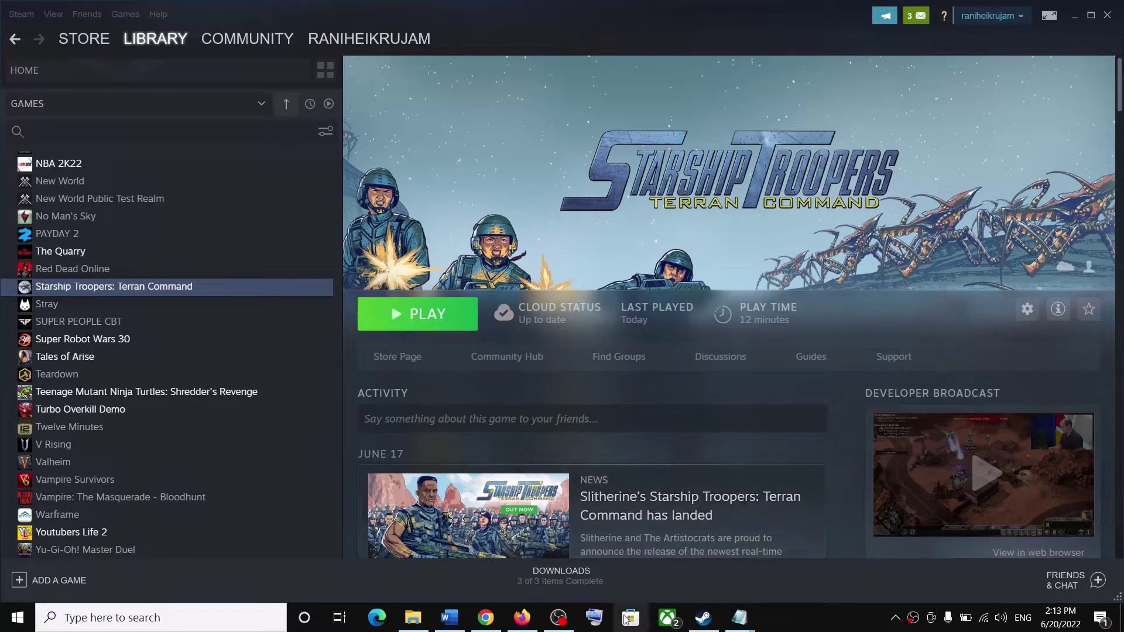
Bring the Word fix guide forward and highlight its Step 1 region-change instruction.
click(449, 618)
drag(261, 424, 891, 415)
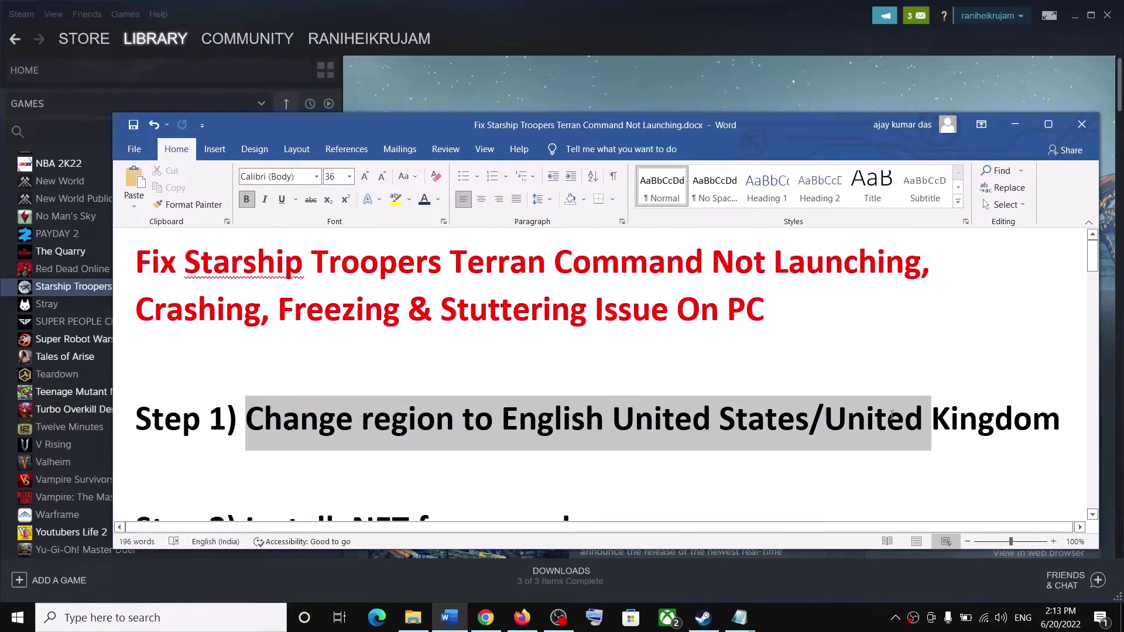
Switch the Windows regional format to English (United Kingdom), then back to English (United States), and close Settings.
click(17, 618)
click(21, 560)
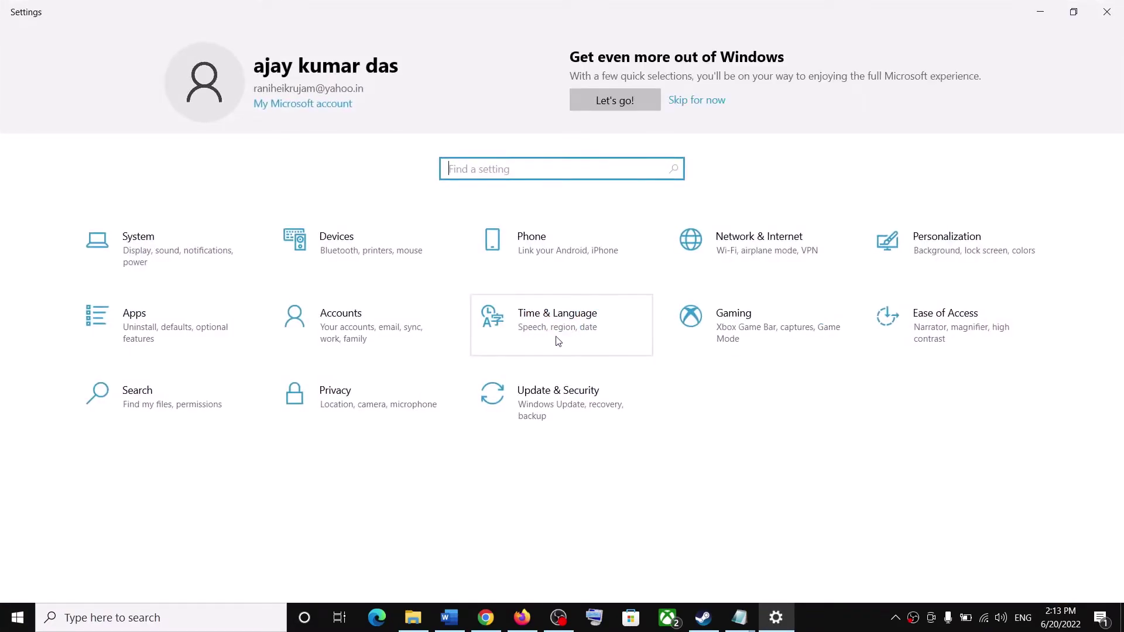
click(550, 329)
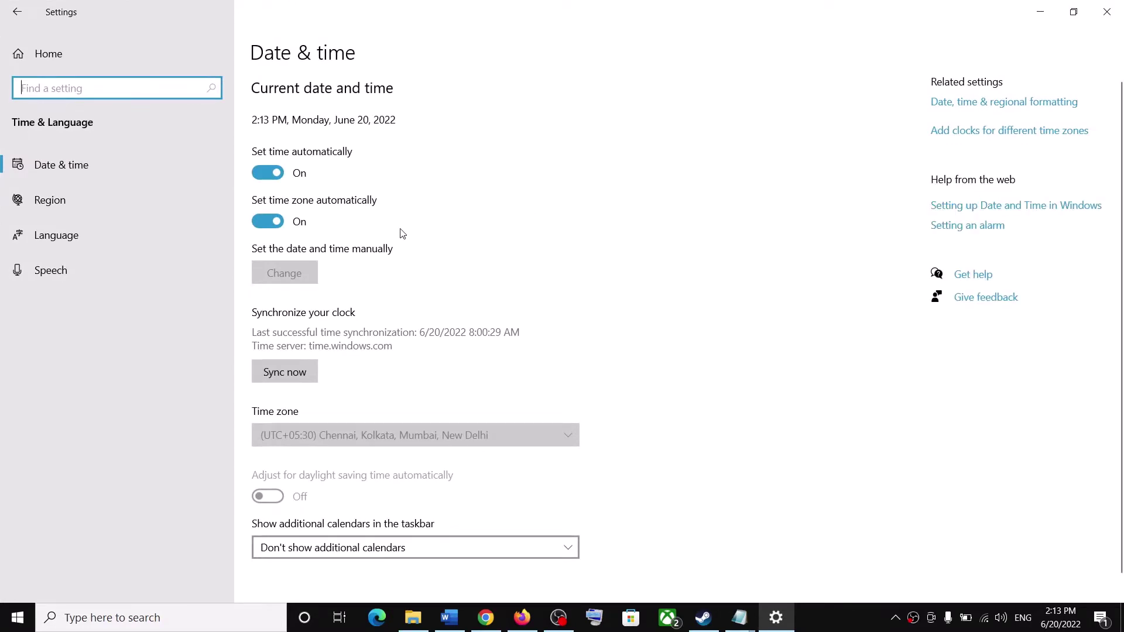
click(58, 211)
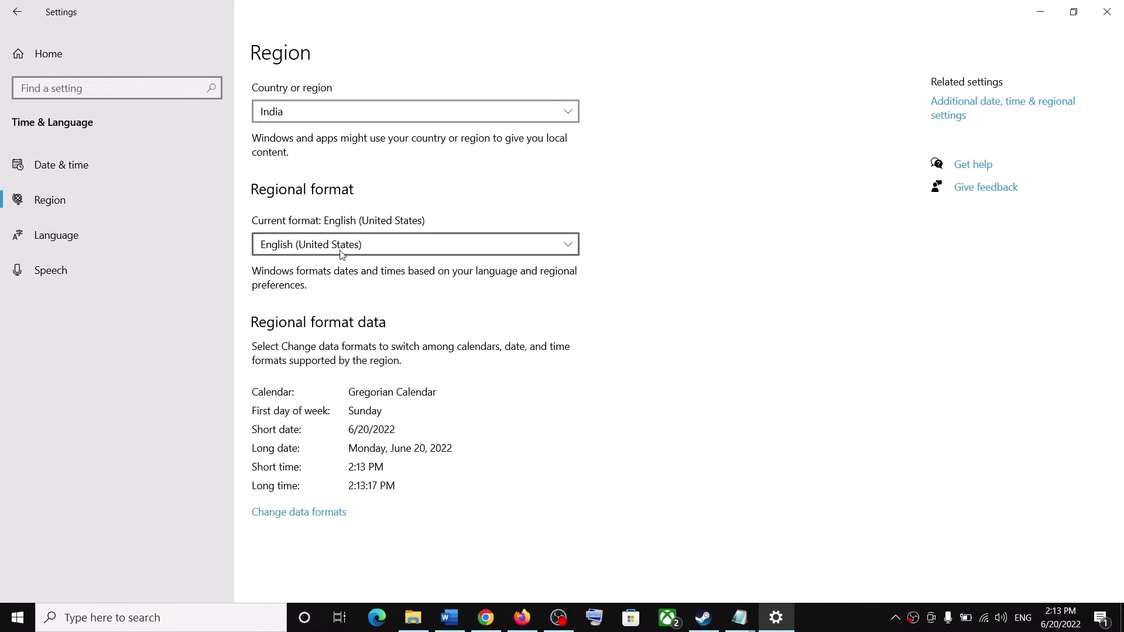
click(361, 251)
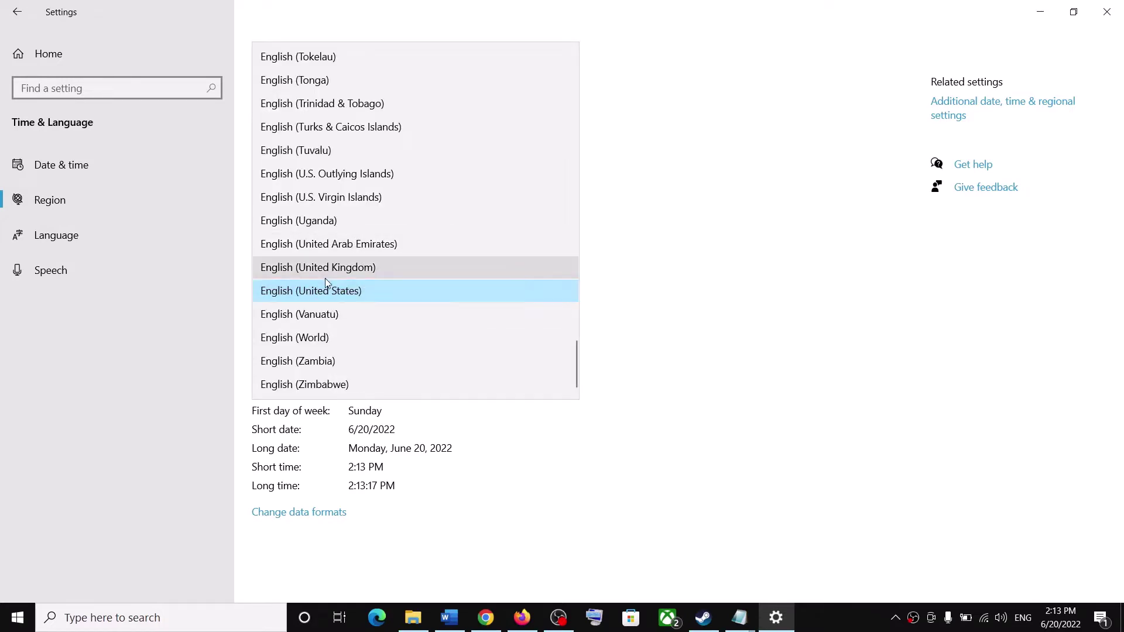
click(306, 269)
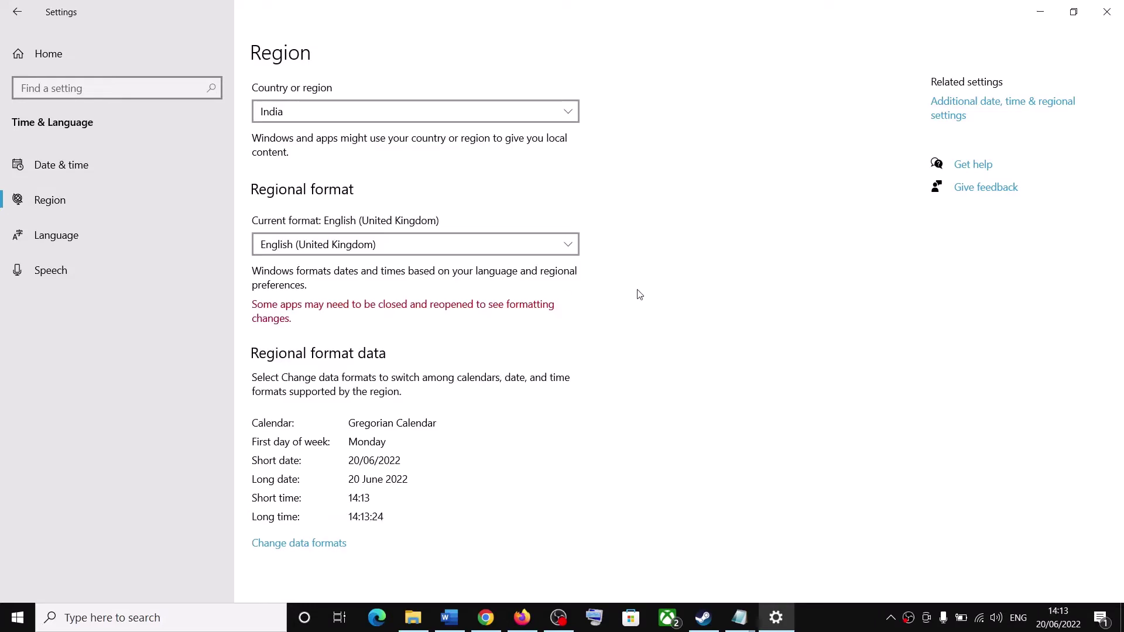
click(392, 253)
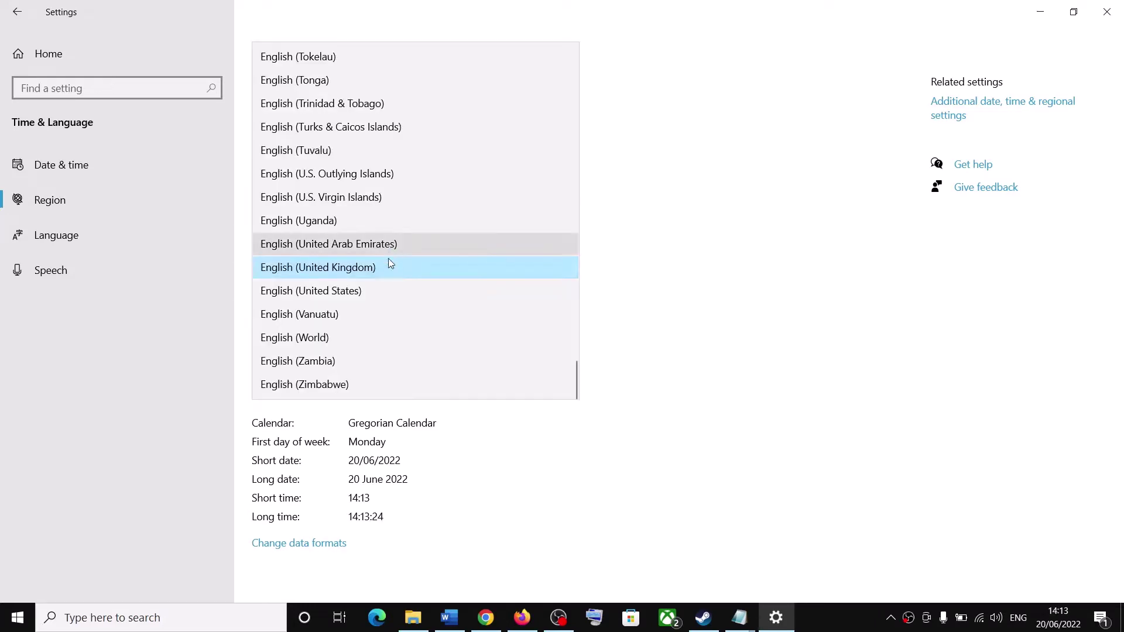
click(373, 292)
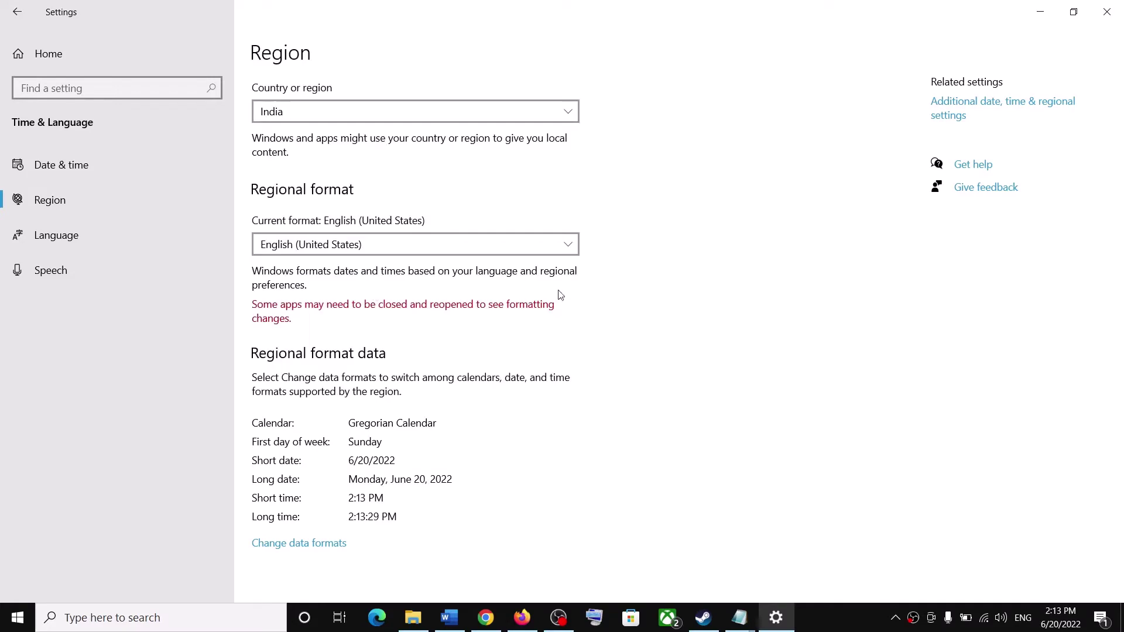
click(1108, 13)
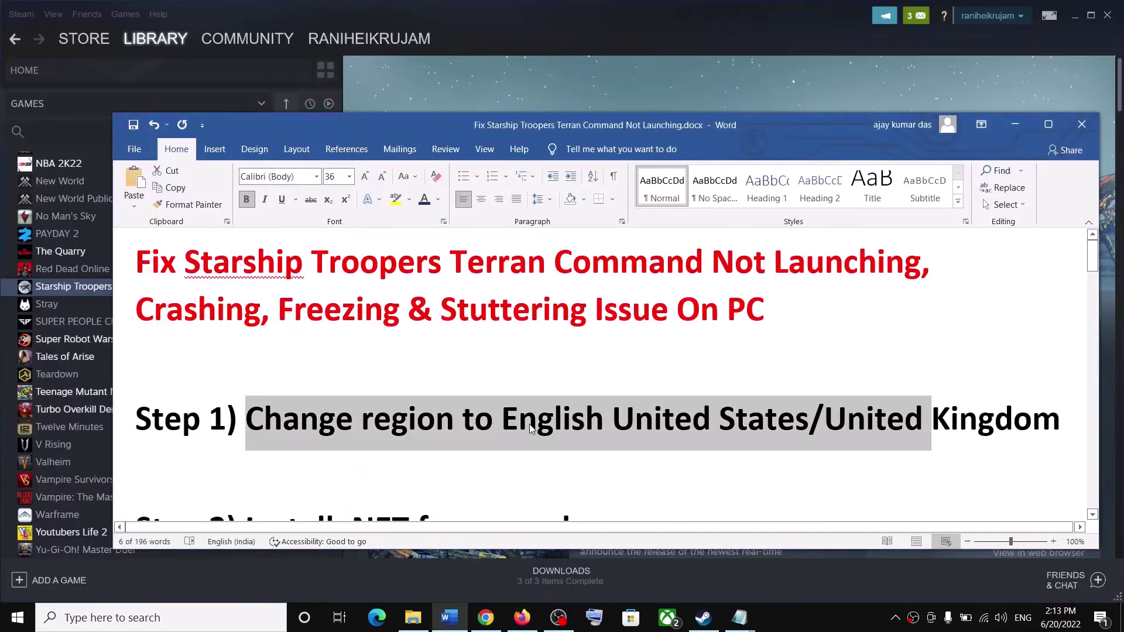
Sync the clock with time.windows.com in Date & time settings, then close Settings.
click(17, 617)
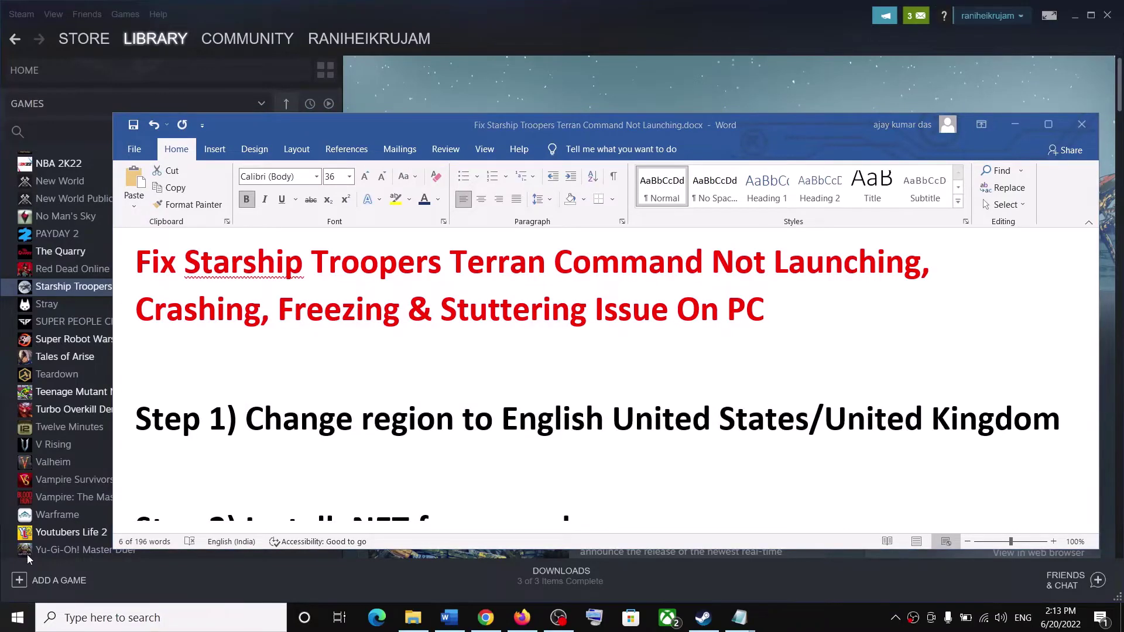
click(24, 550)
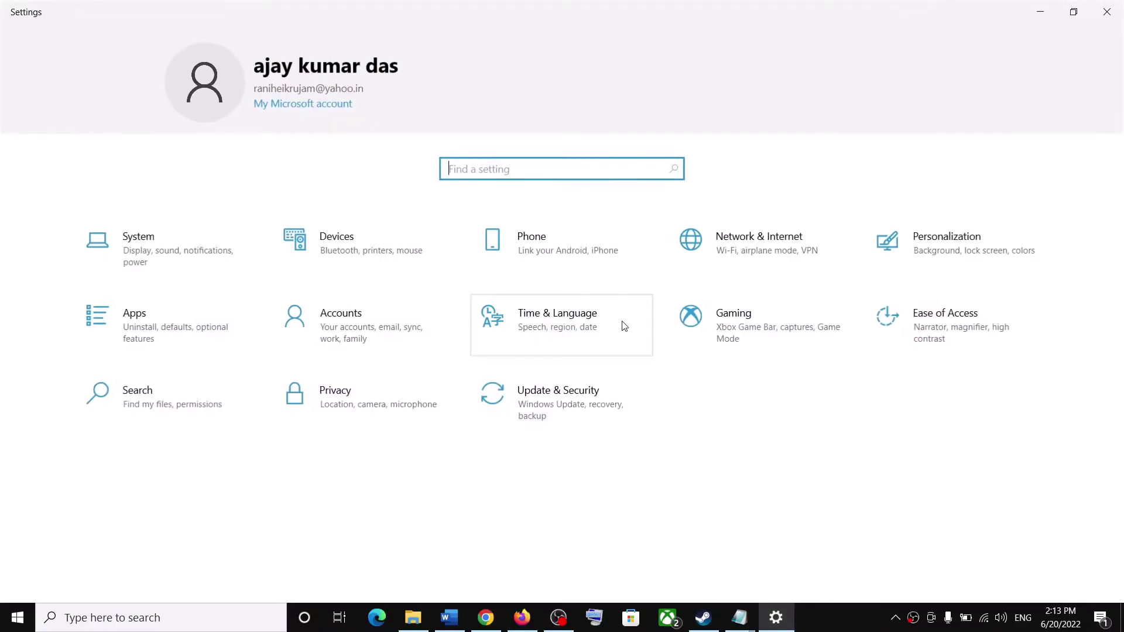
click(580, 326)
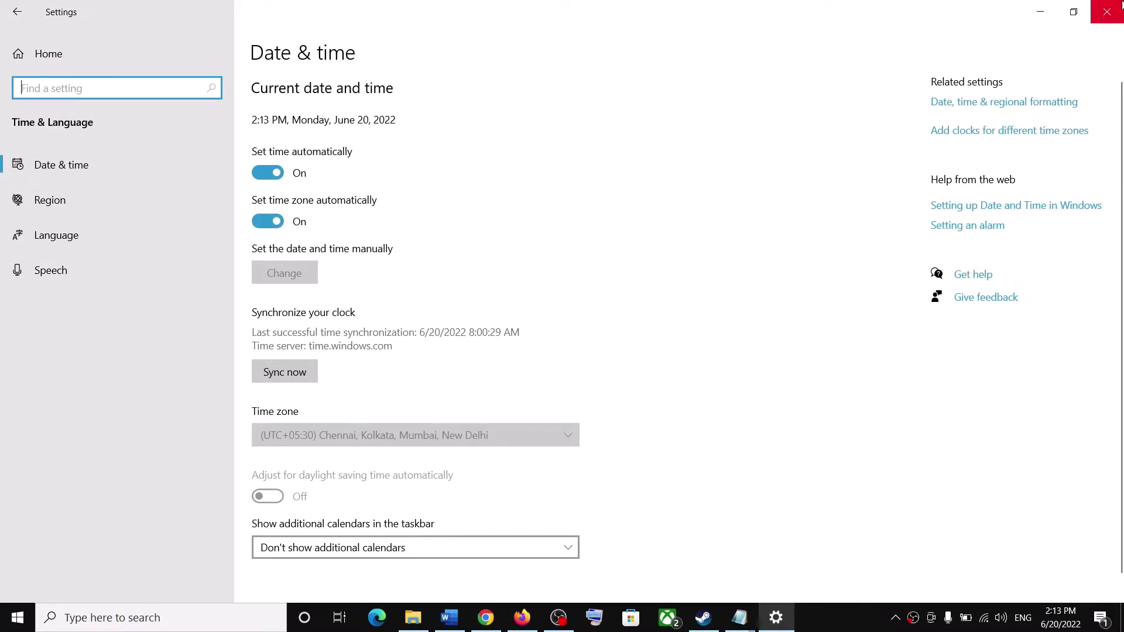
click(265, 373)
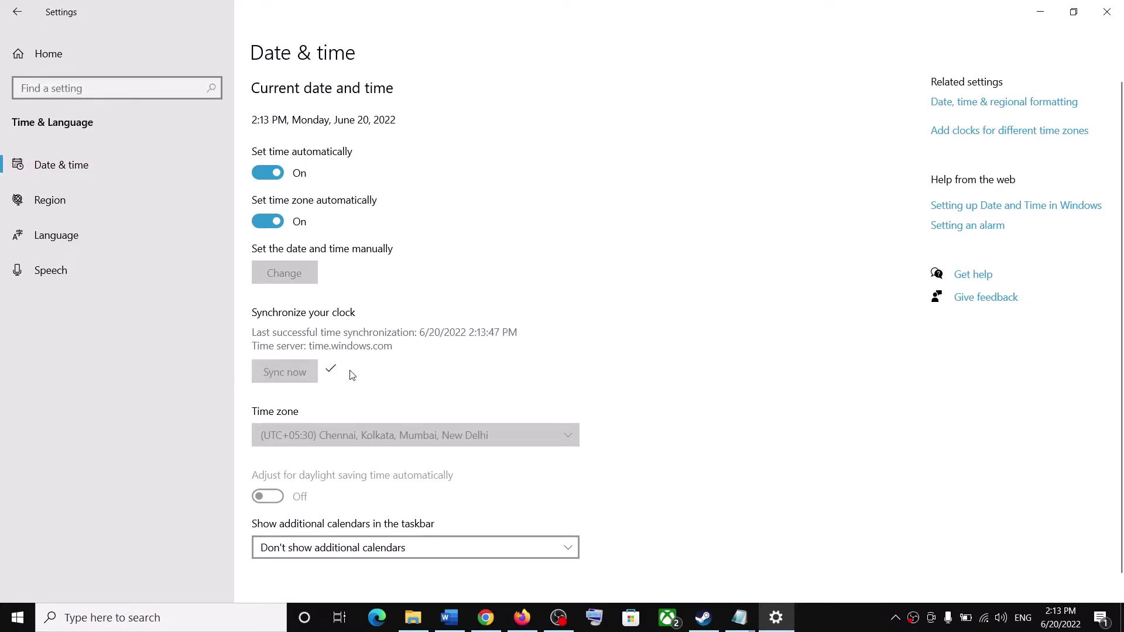
click(1107, 12)
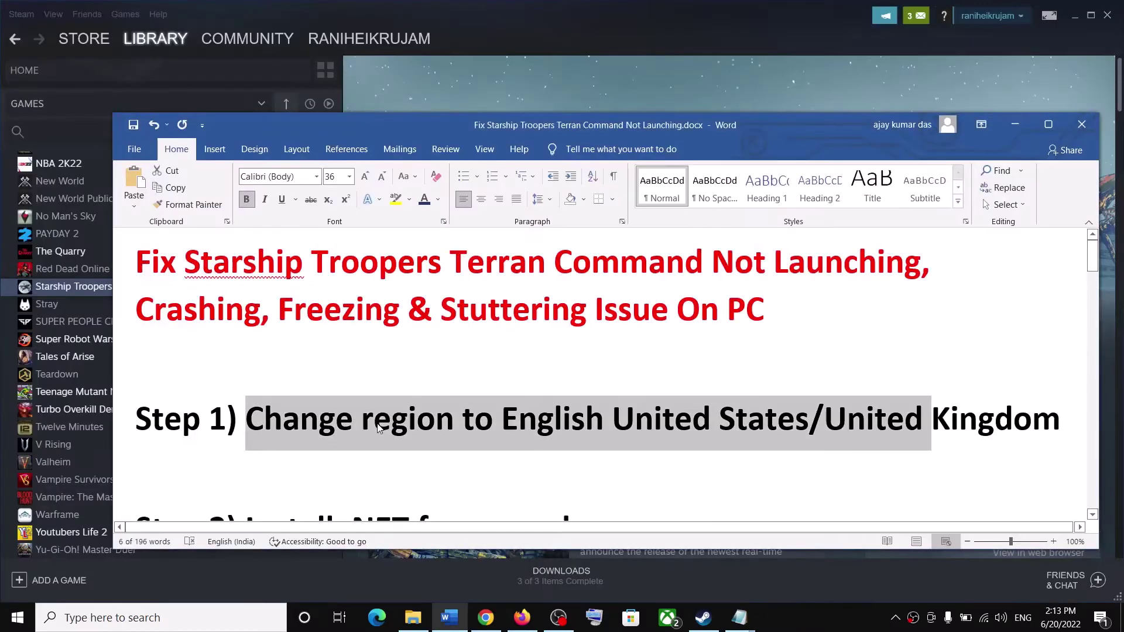
Copy the 'dism /online /enable-feature /featurename:netfx3 /all' command from the guide.
scroll(378, 424, down, 3)
scroll(378, 424, down, 1)
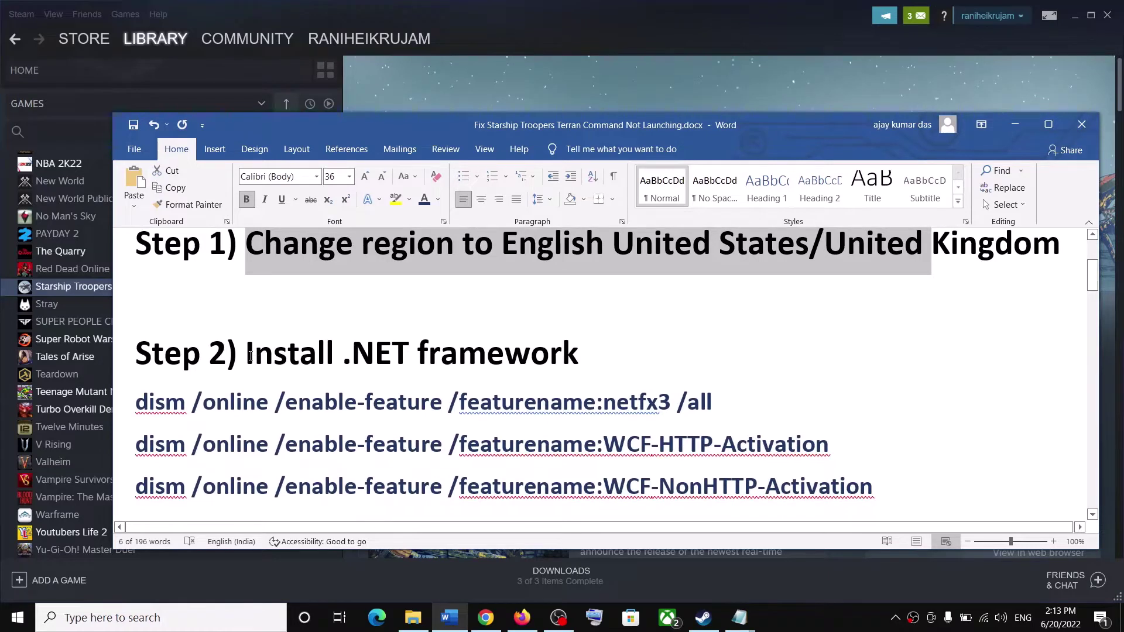
drag(246, 355, 579, 354)
scroll(145, 363, down, 1)
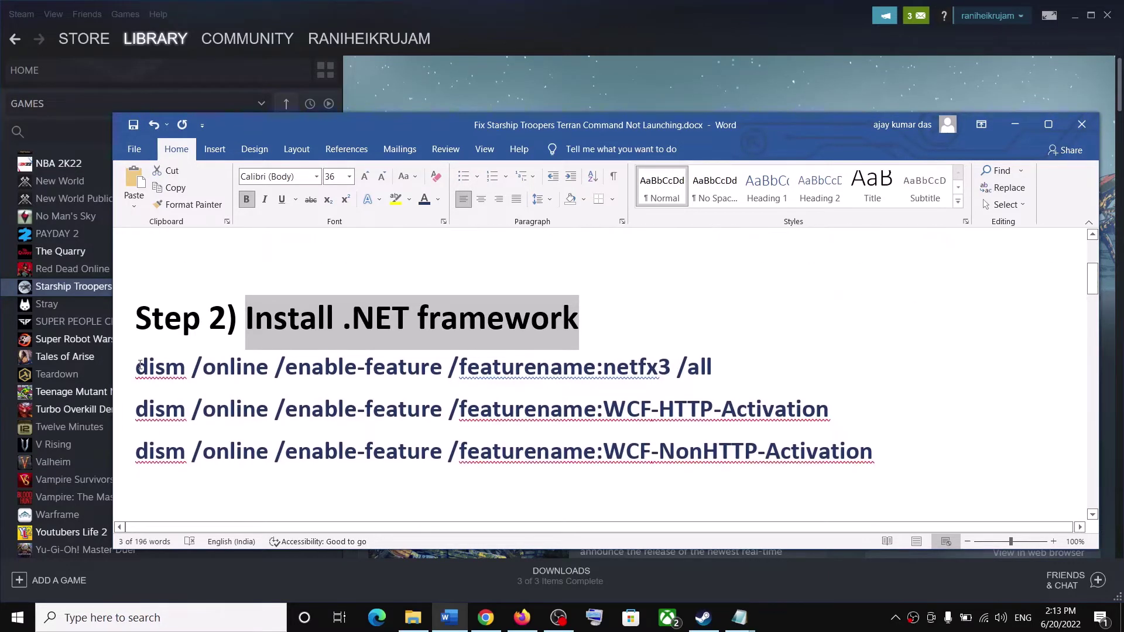
triple_click(373, 370)
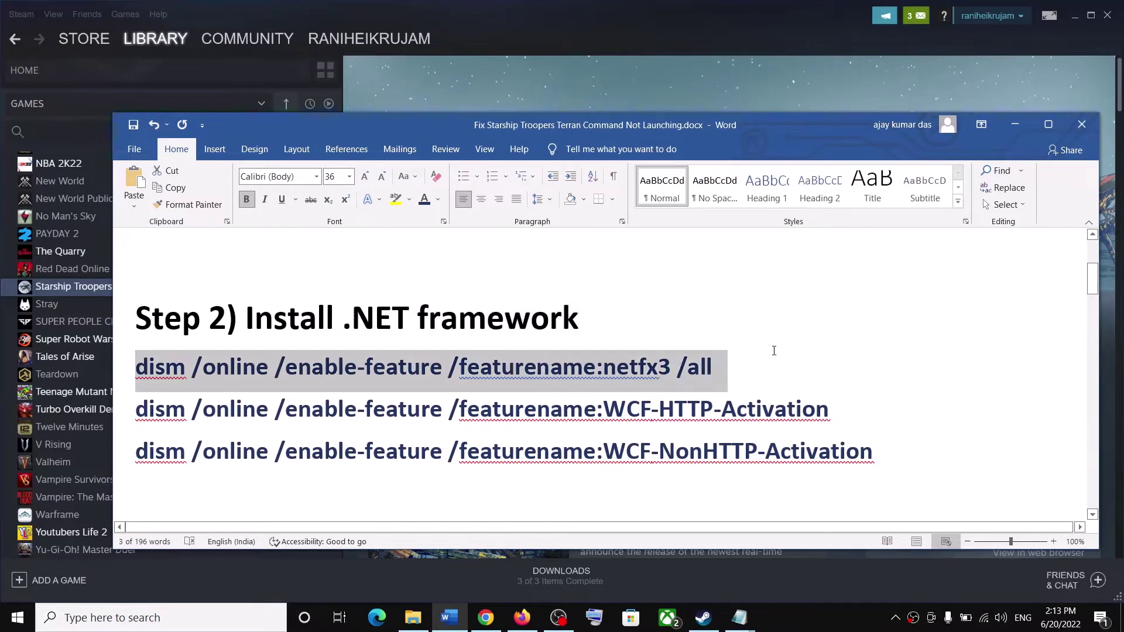
right_click(441, 379)
click(472, 407)
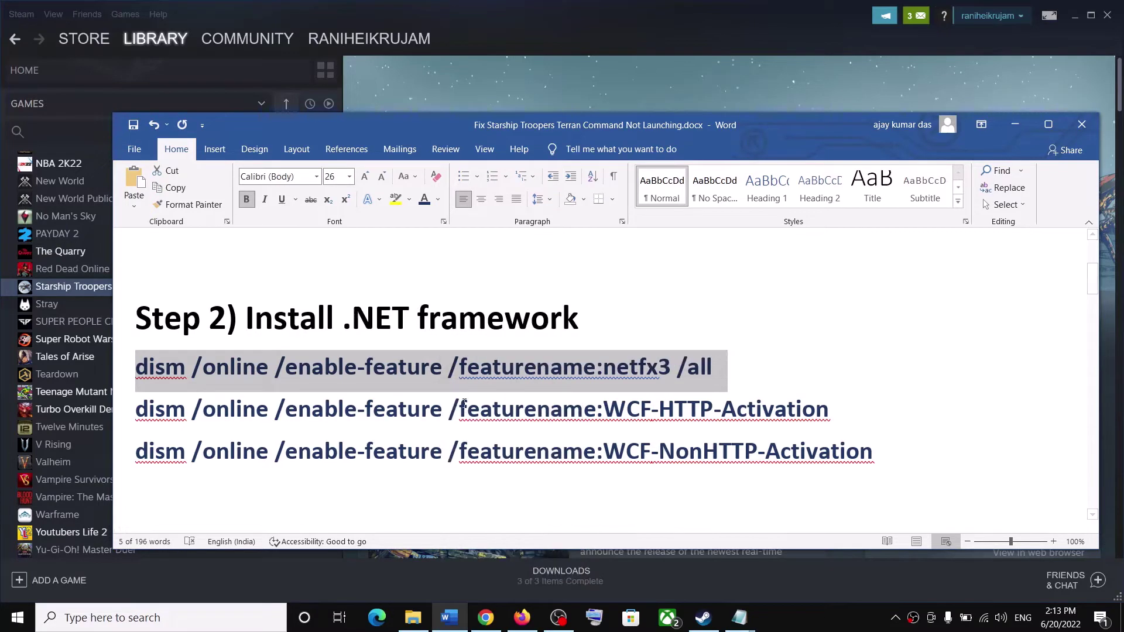
Run the netfx3 dism command in an administrator Command Prompt opened via the cmd search.
click(163, 627)
text(cmd)
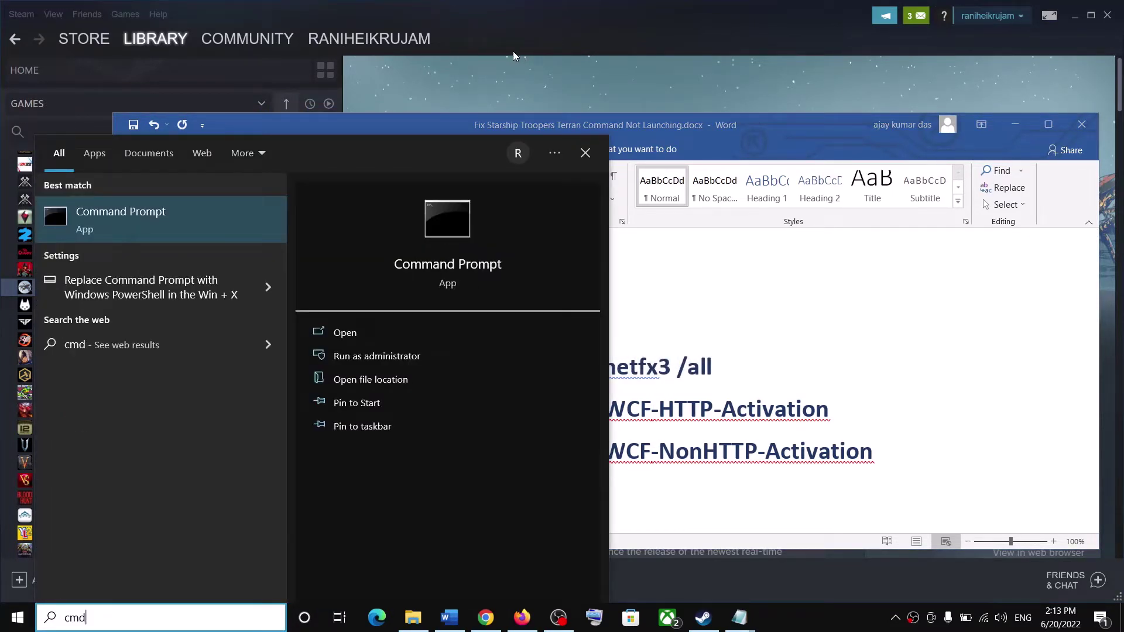
right_click(181, 226)
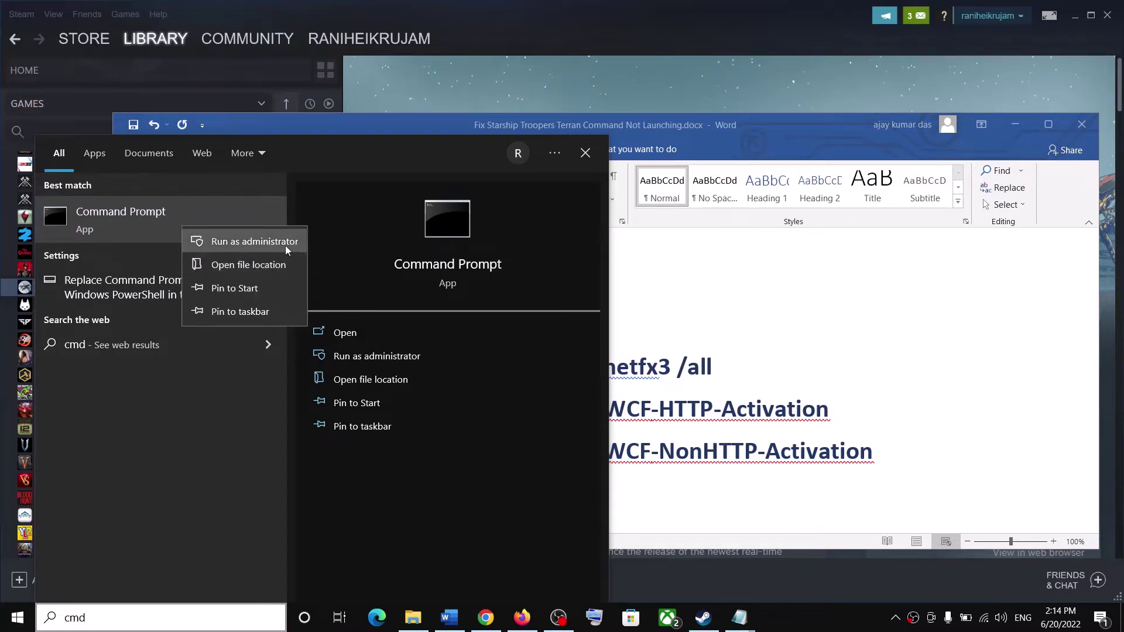
click(229, 245)
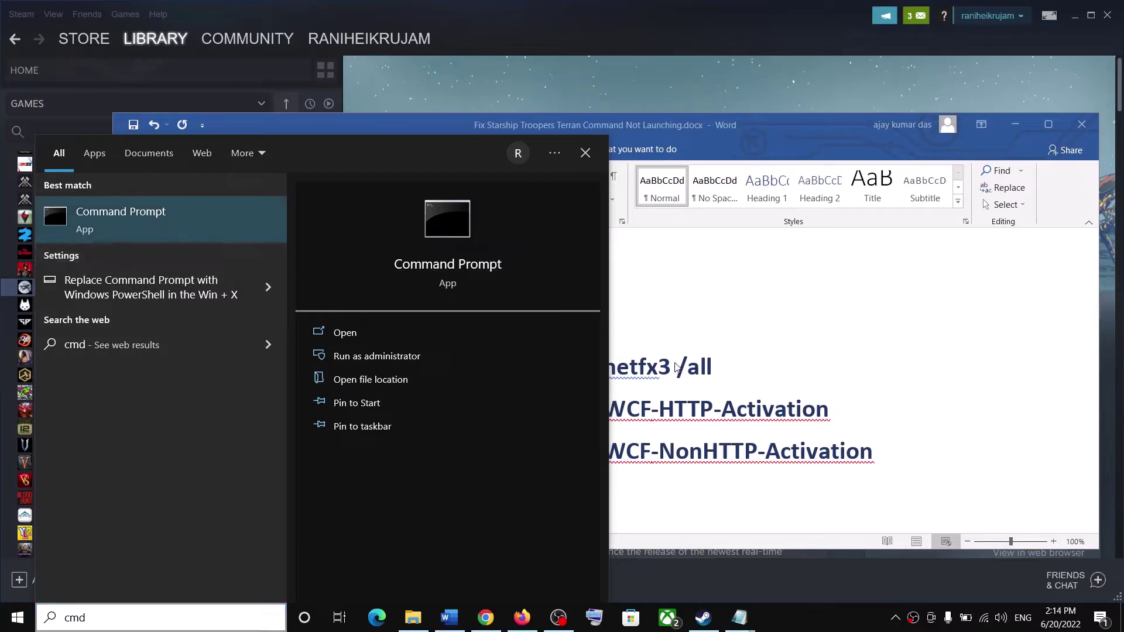
drag(494, 73, 711, 176)
key(ctrl+v)
key(Return)
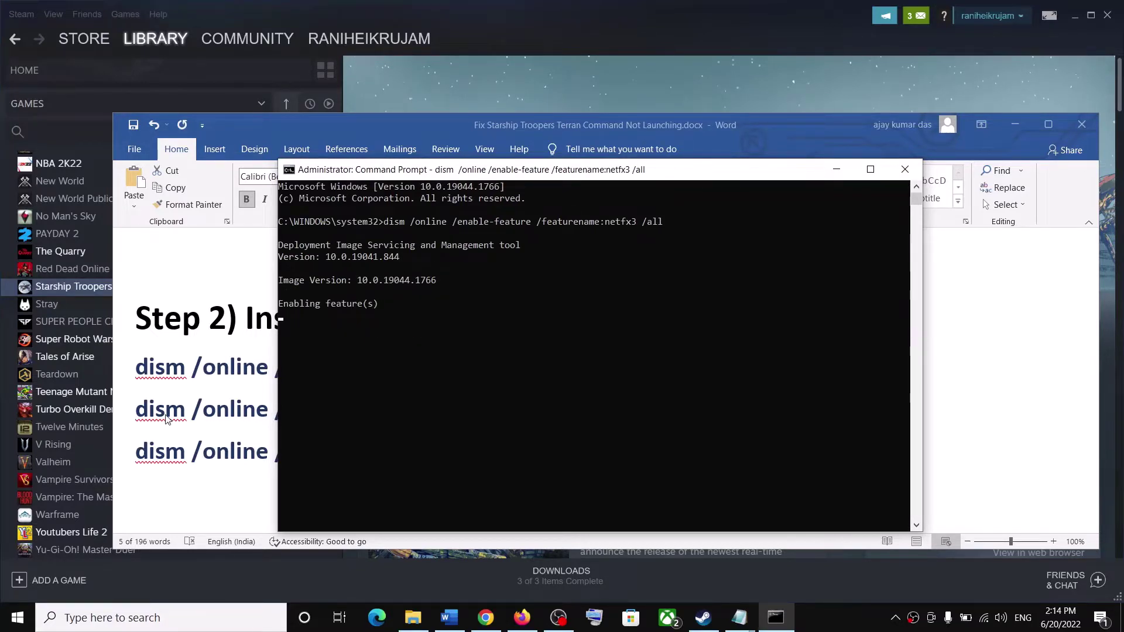
key(alt+Tab)
Select the WCF-HTTP-Activation and WCF-NonHTTP-Activation command lines in the guide.
drag(144, 412, 852, 410)
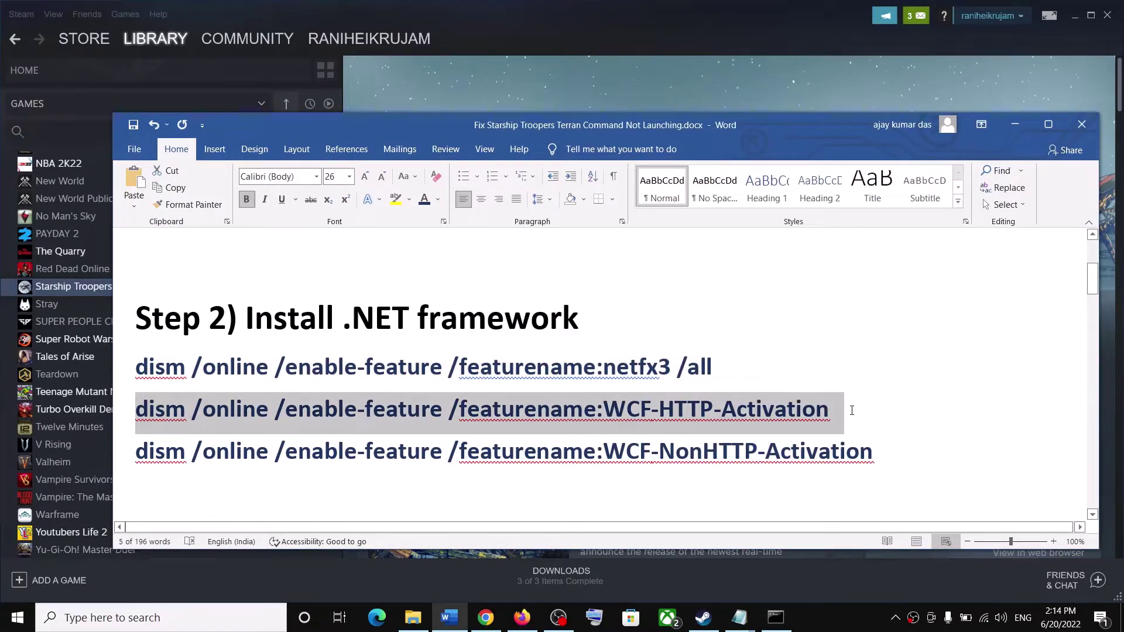
drag(184, 452, 836, 464)
drag(141, 410, 836, 440)
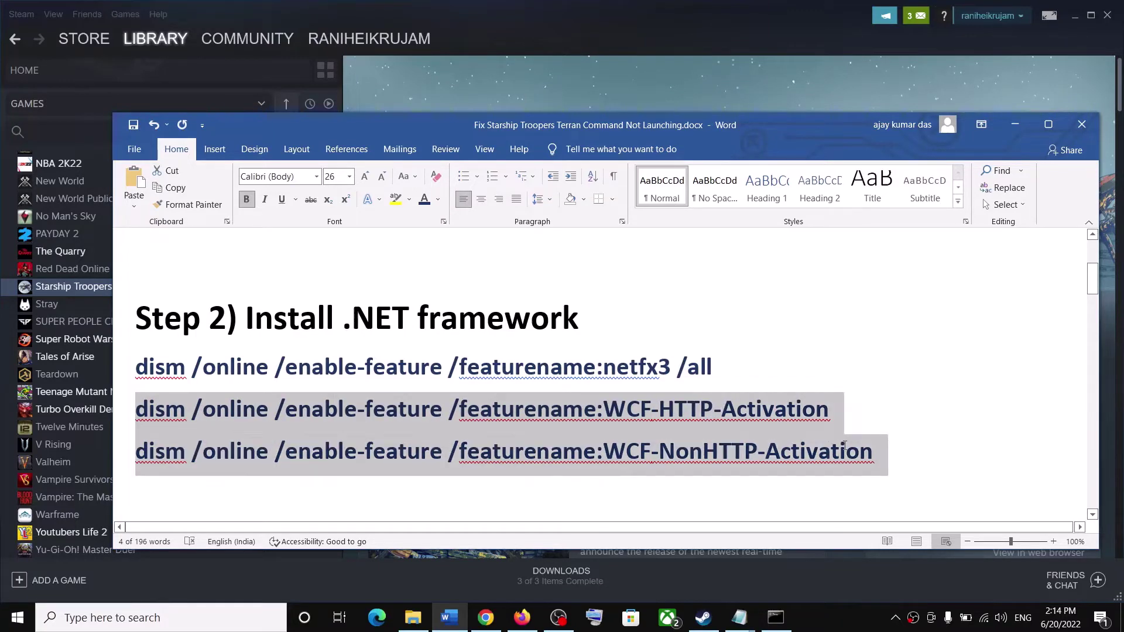
click(304, 468)
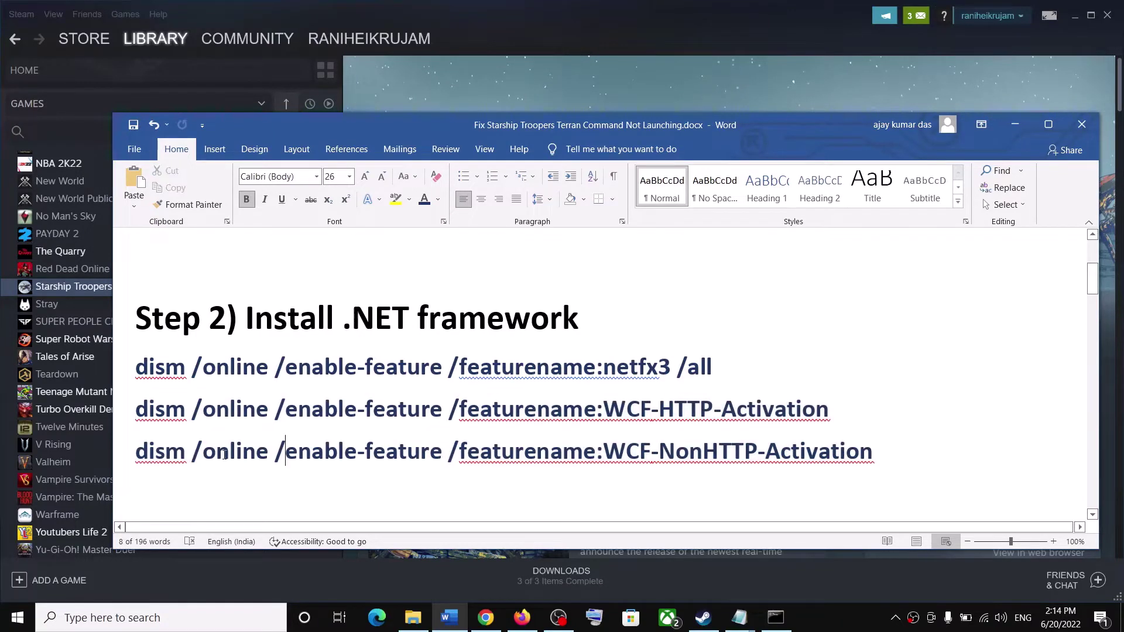
triple_click(305, 468)
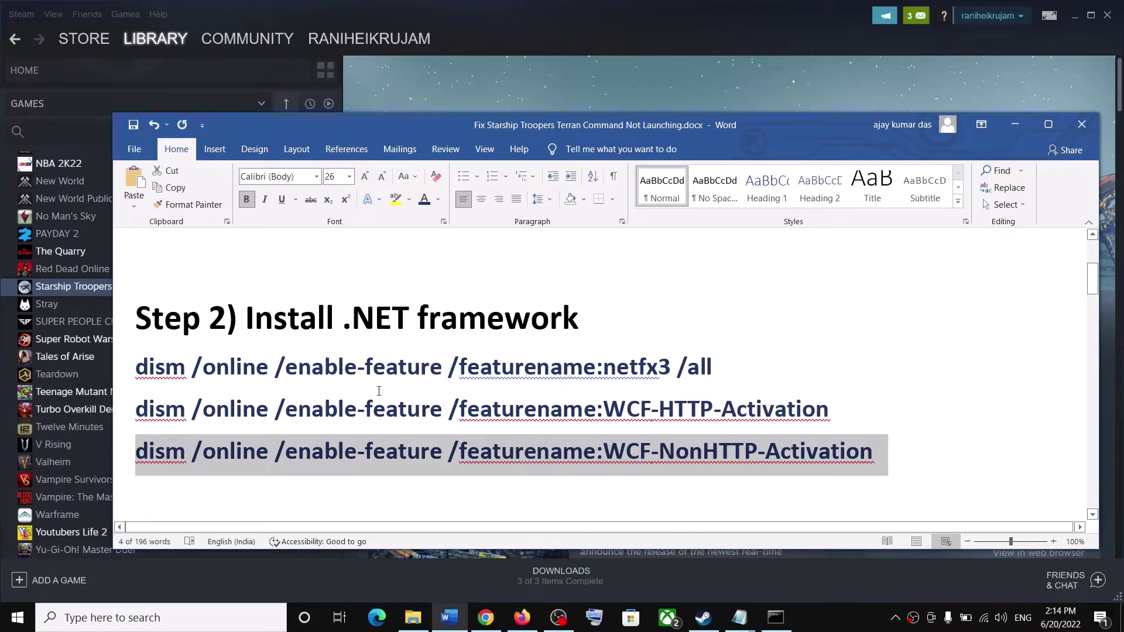
Check the Start menu power options, then move between Command Prompt and the guide.
click(17, 618)
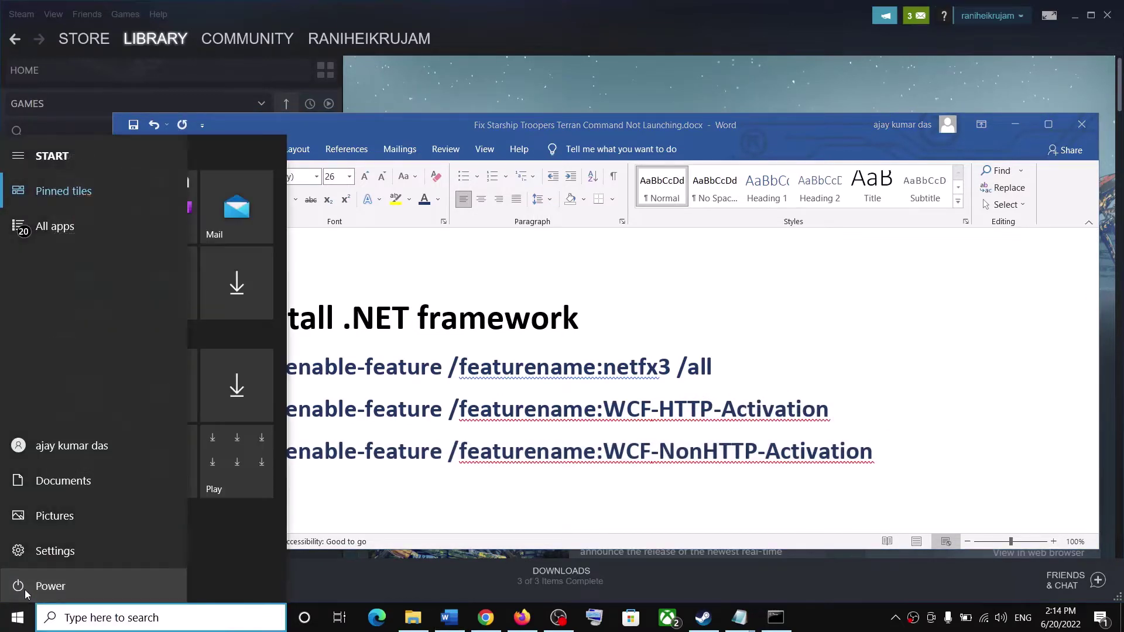
click(25, 588)
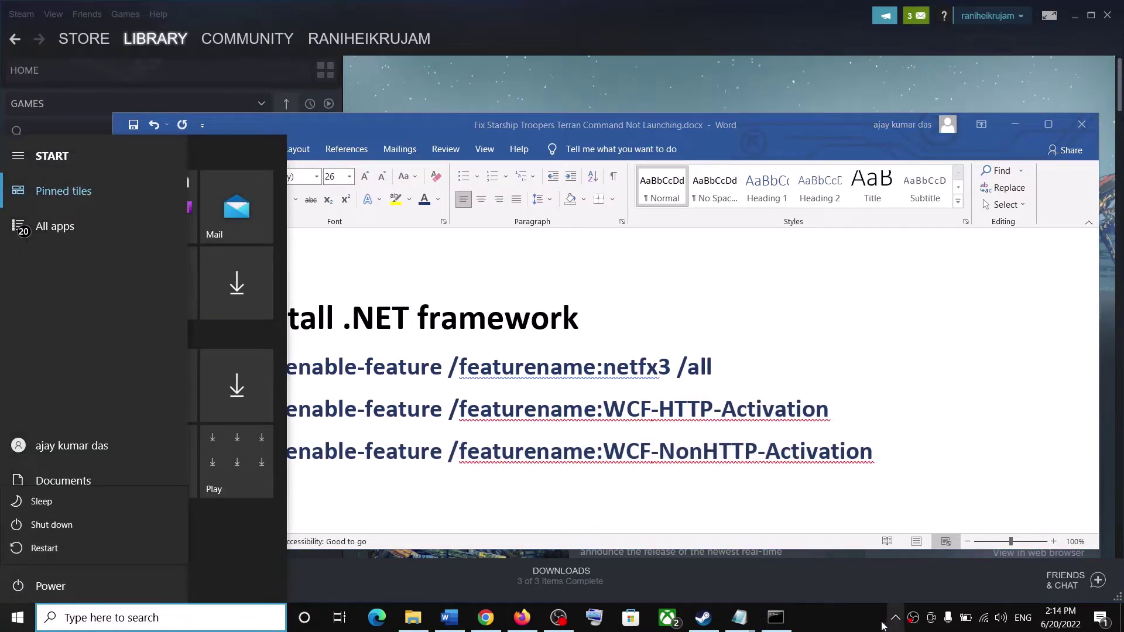
click(776, 618)
key(alt+Tab)
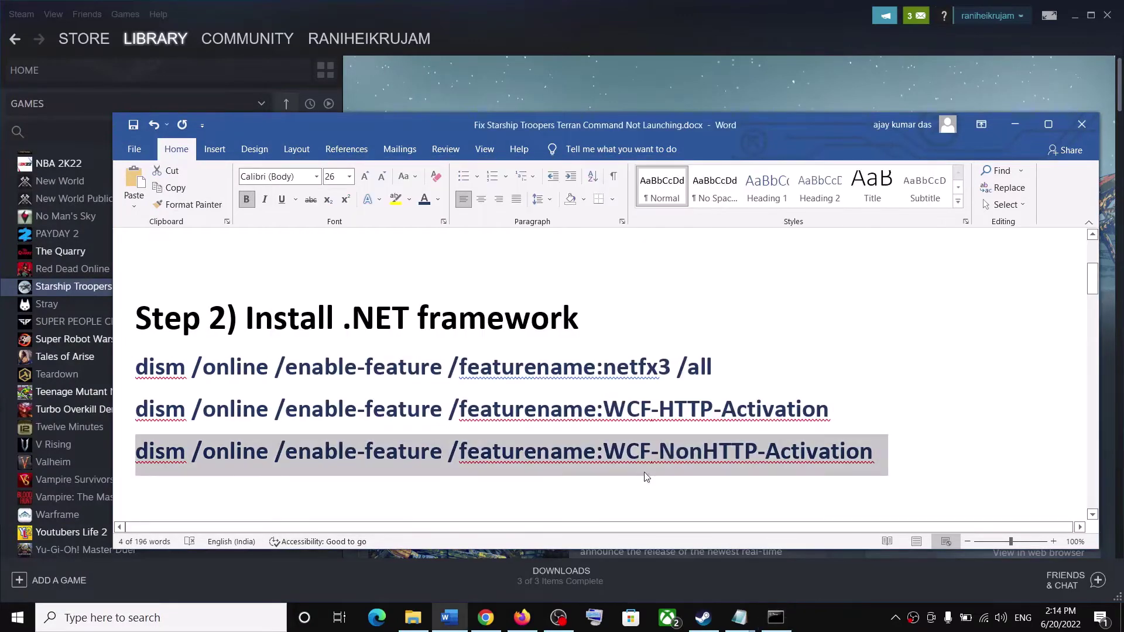
key(alt+Tab)
Copy the WCF-HTTP-Activation dism command and run it in the administrator Command Prompt.
key(alt+Tab)
drag(828, 415, 145, 406)
key(ctrl+c)
key(alt+Tab)
right_click(512, 348)
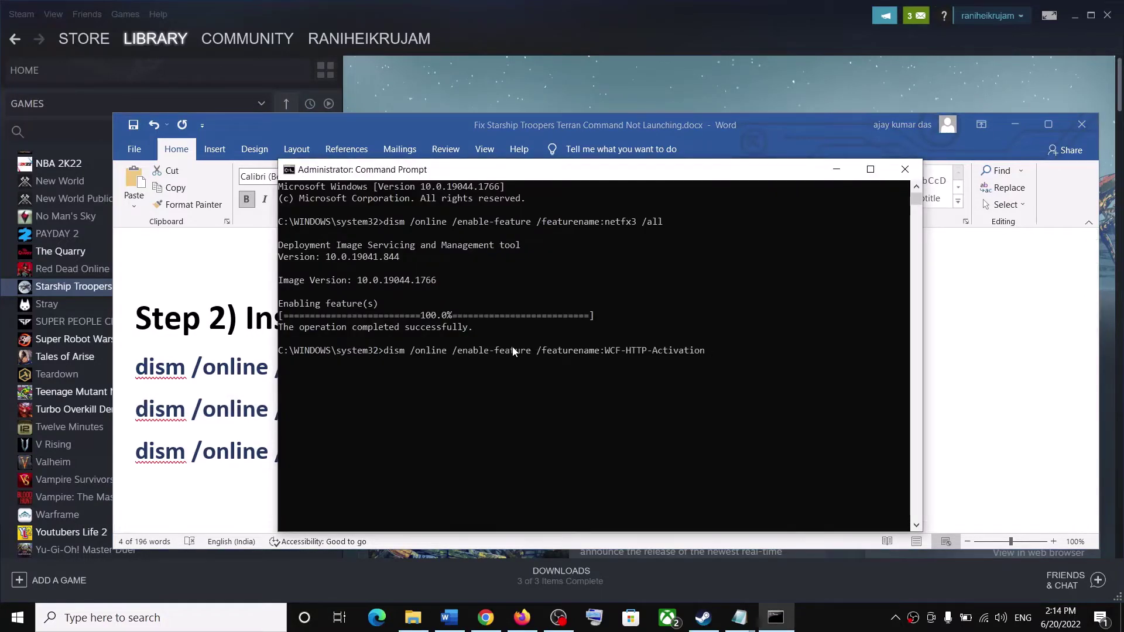
key(Return)
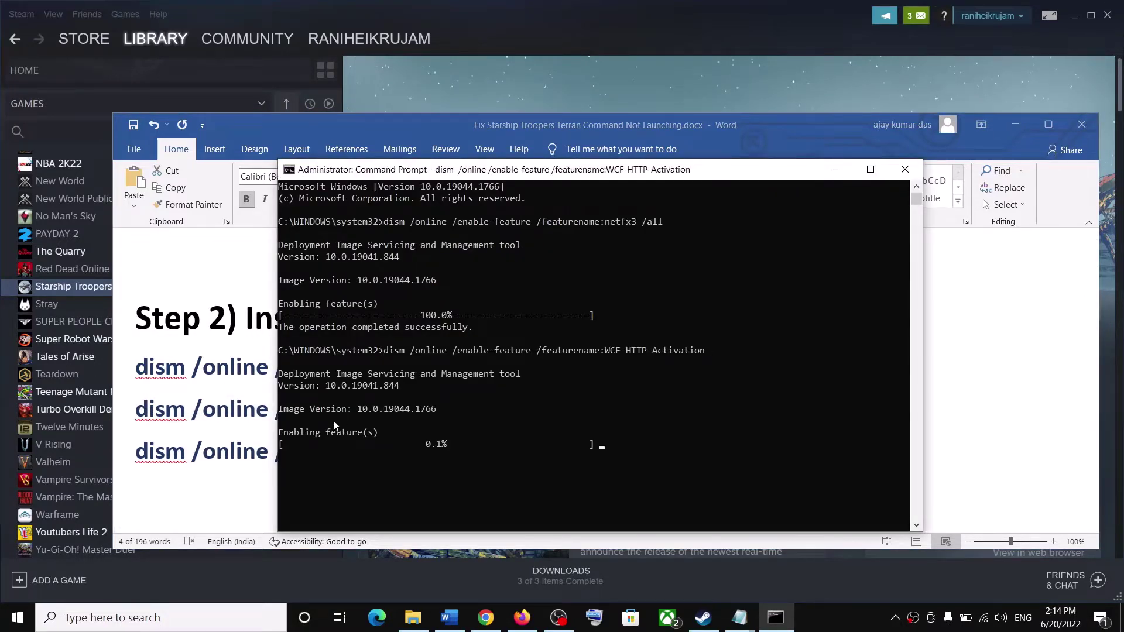
key(alt+Tab)
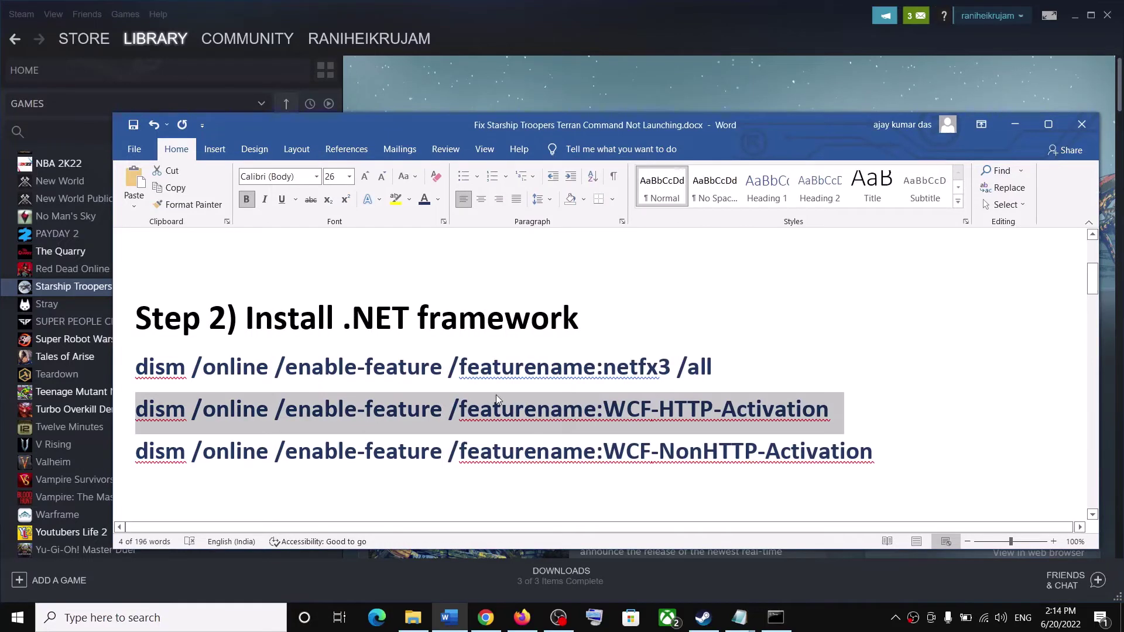
click(644, 492)
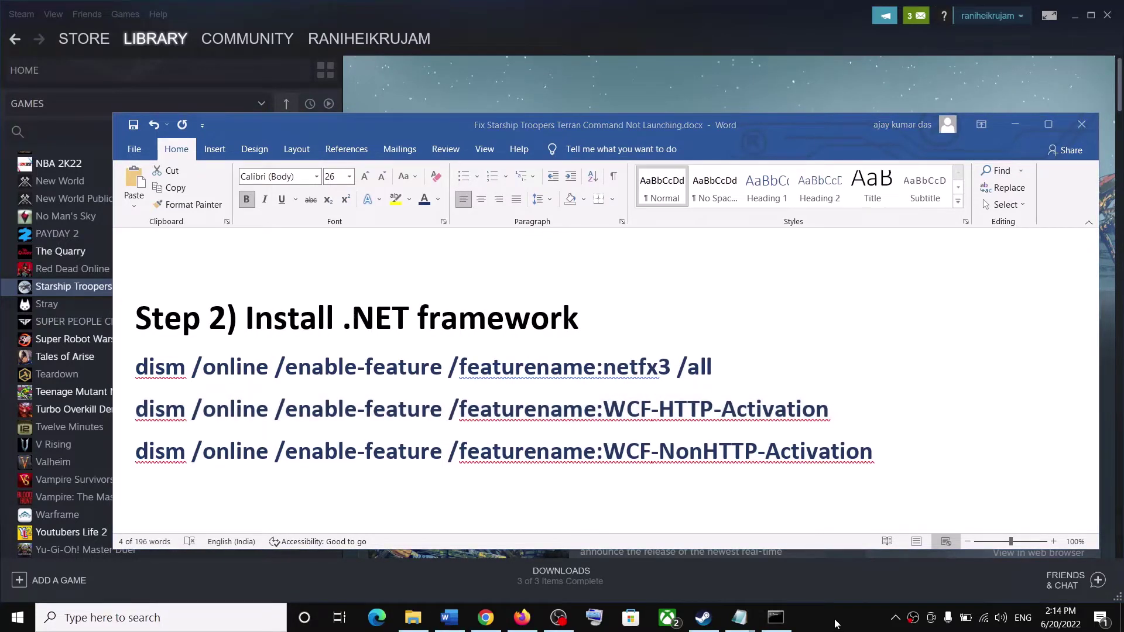
scroll(644, 492, up, 1)
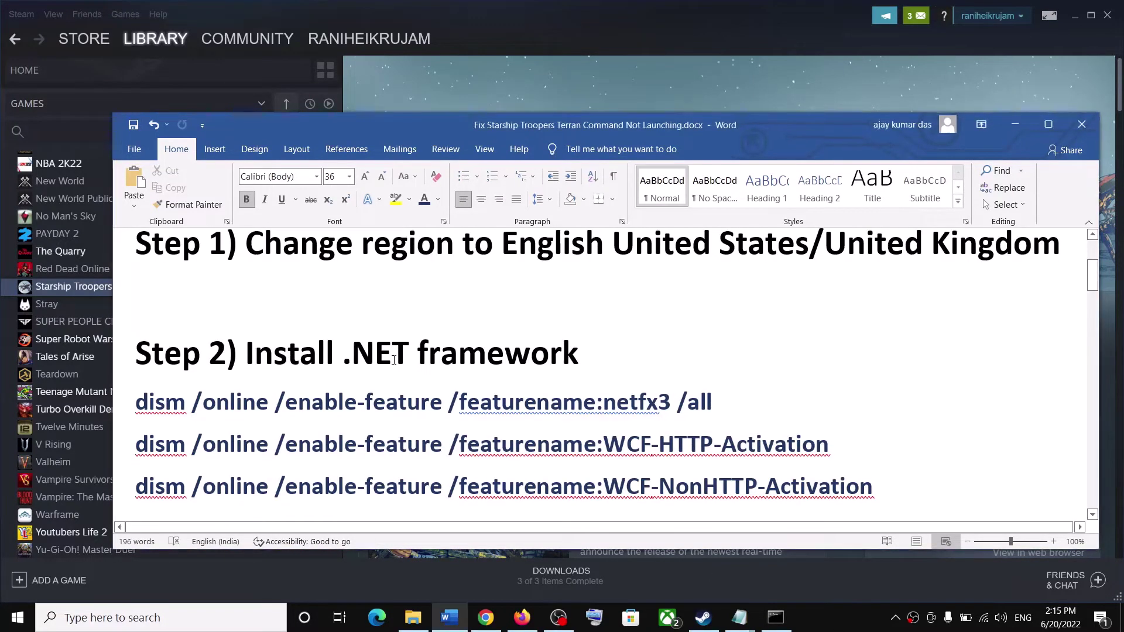
drag(345, 358, 578, 358)
click(172, 626)
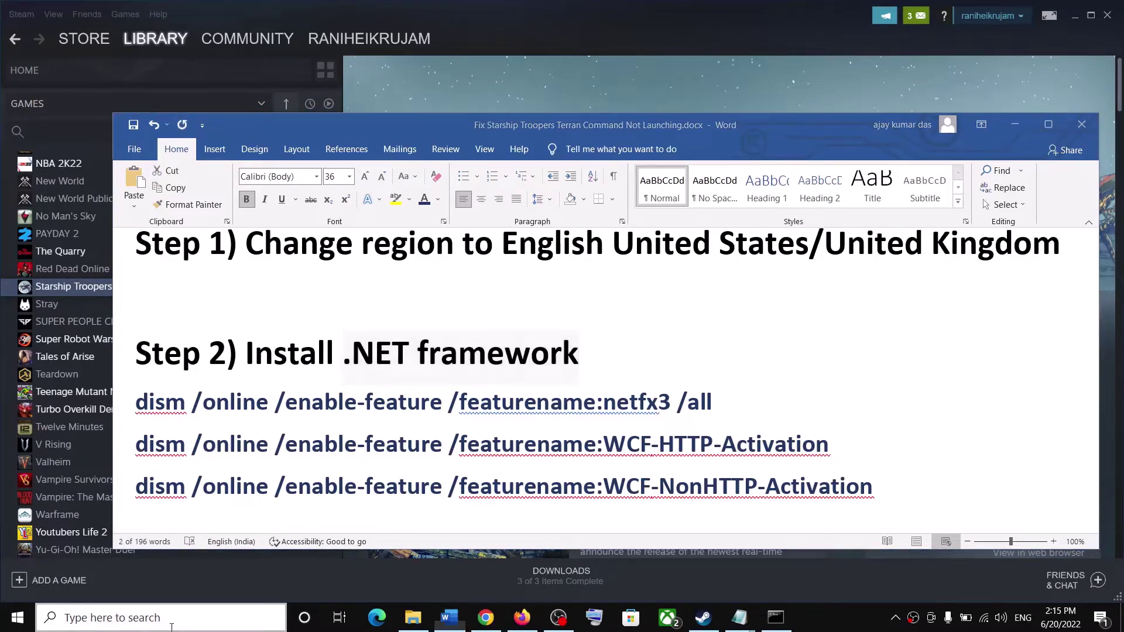
text(turn)
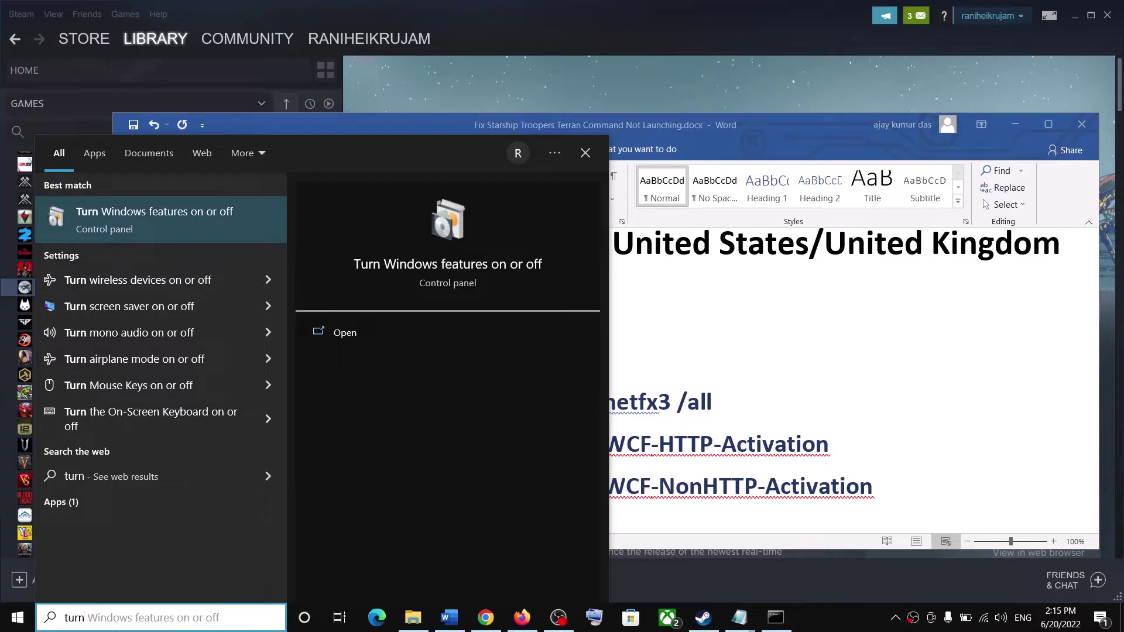
key(Right)
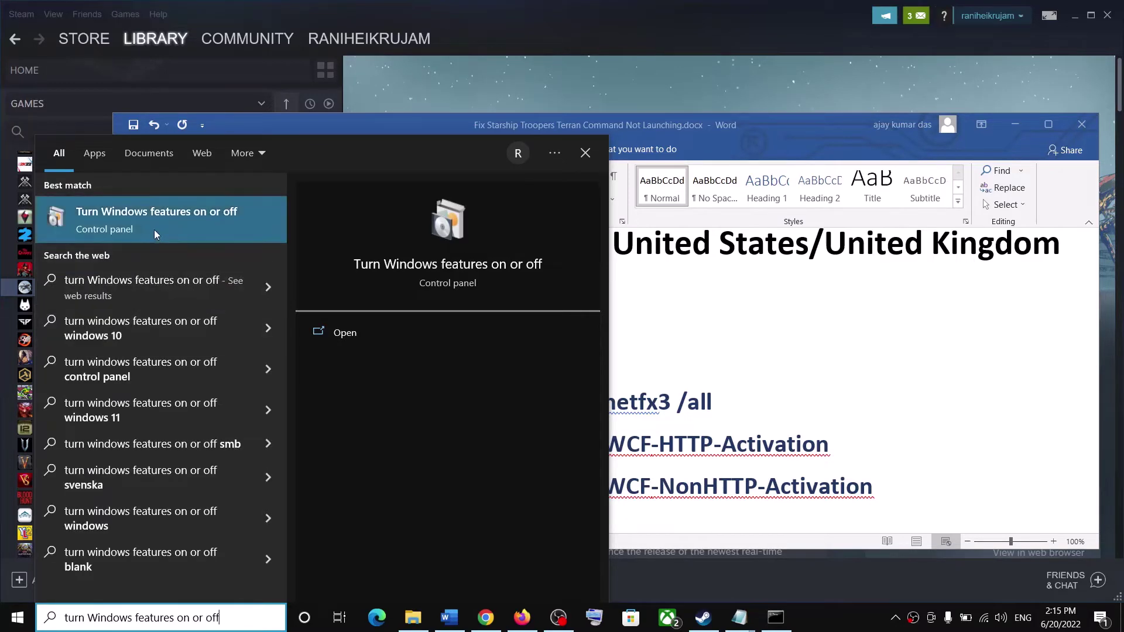
click(155, 233)
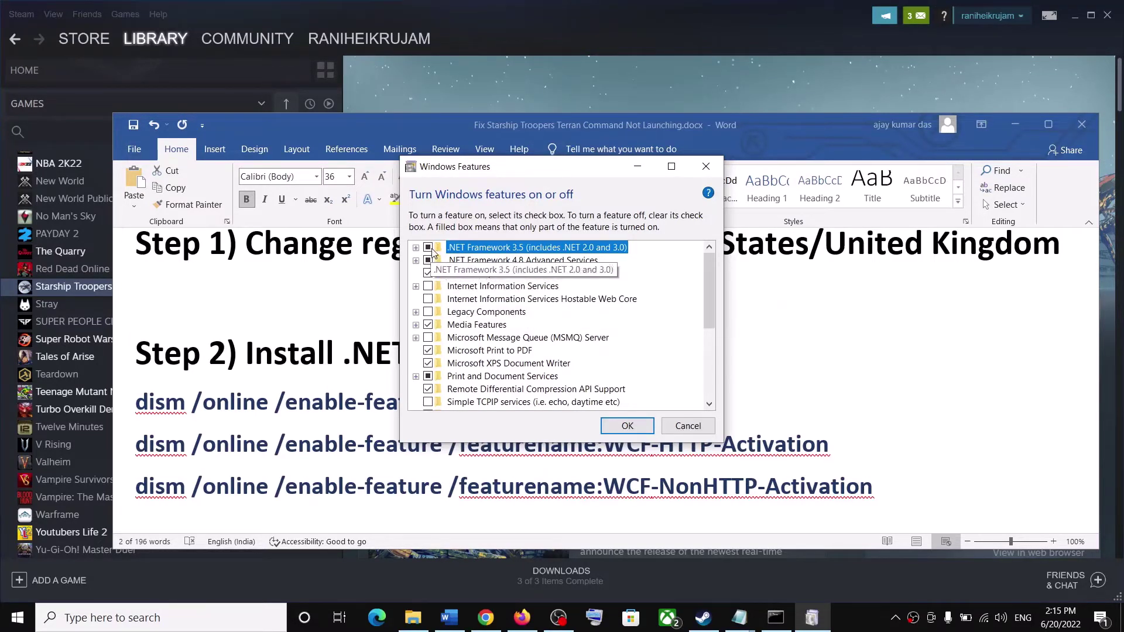
click(616, 429)
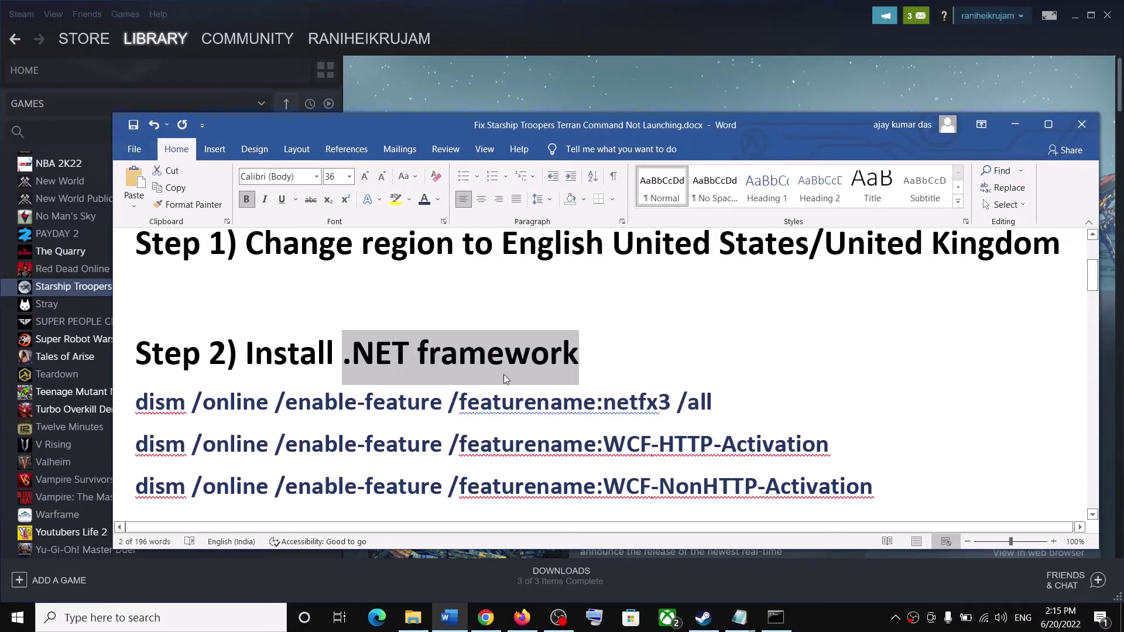
Scroll the guide to Step 3 and highlight 'Verify the game files'.
key(super)
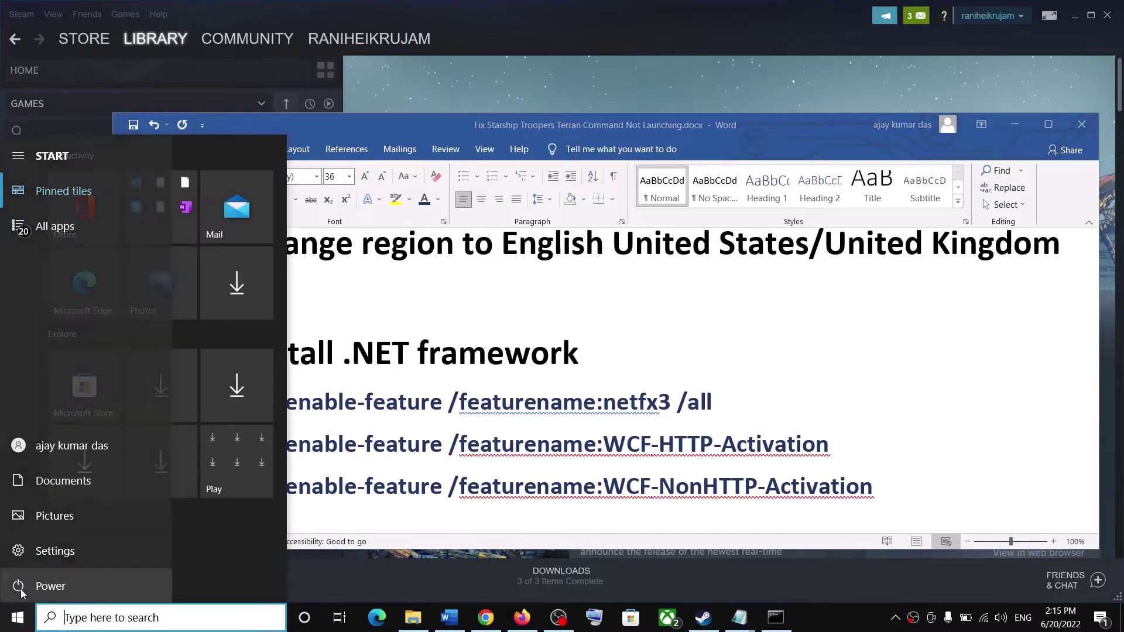
key(Escape)
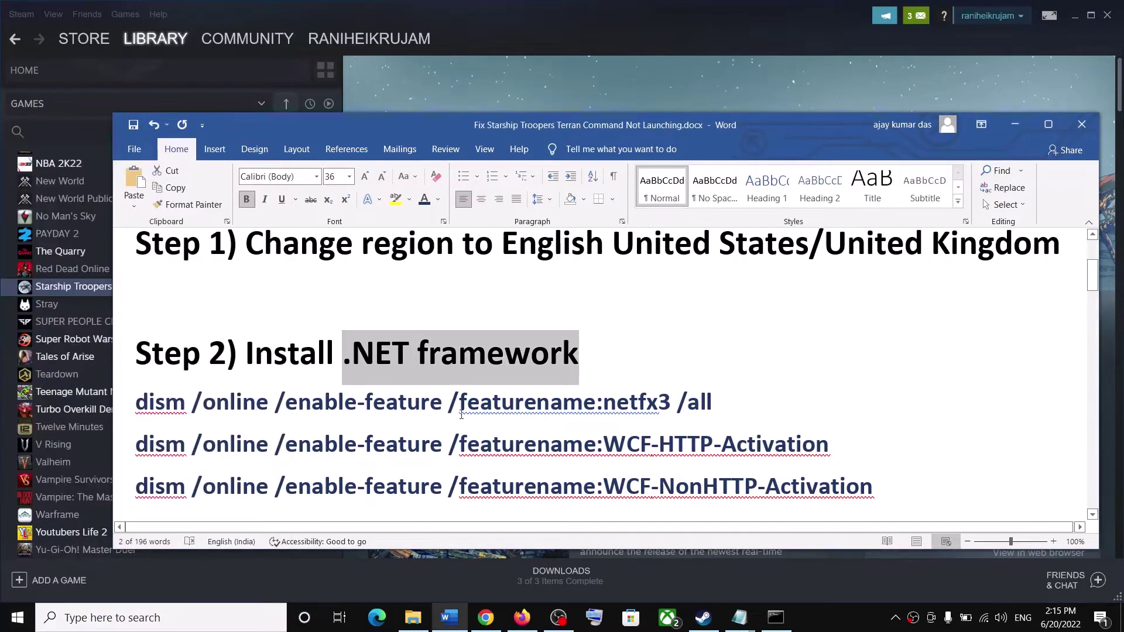
scroll(379, 437, down, 4)
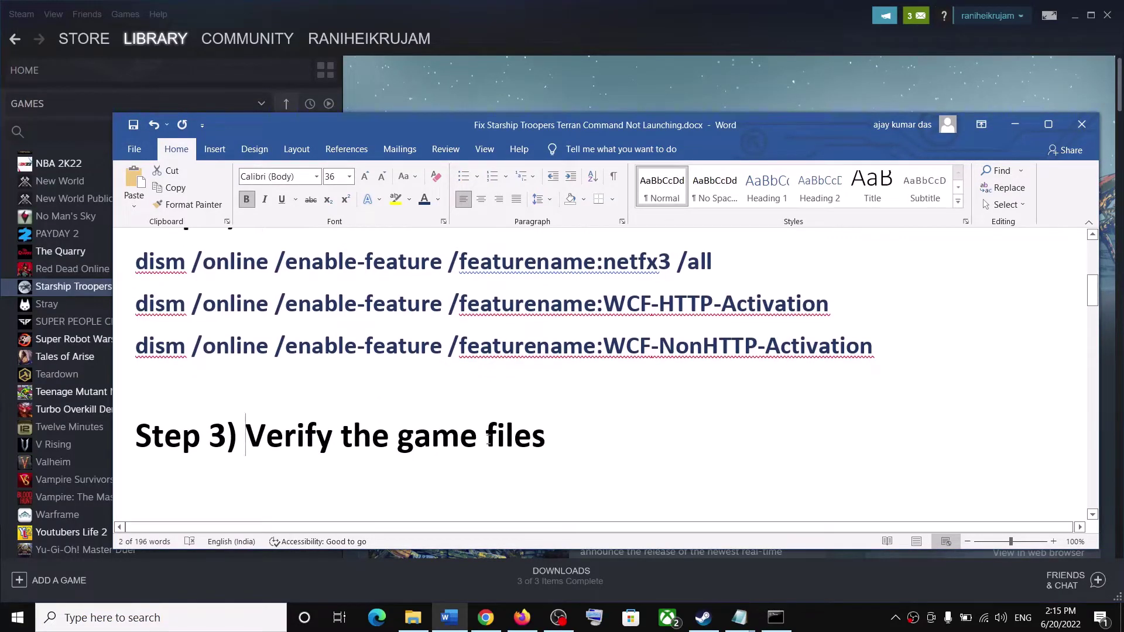
drag(281, 442, 545, 440)
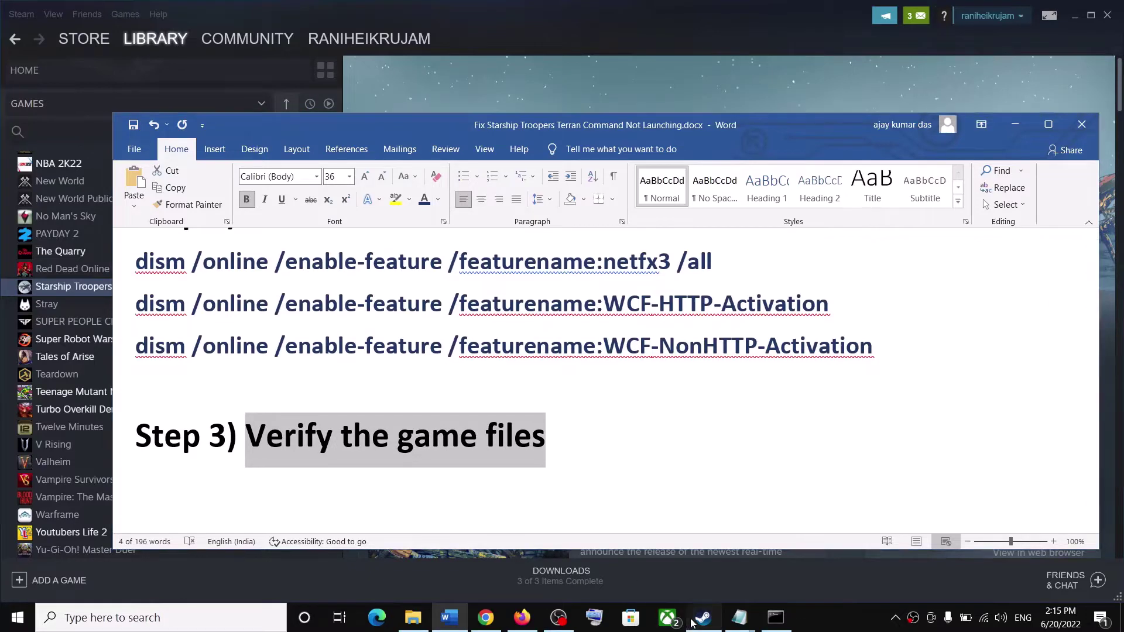
Review Starship Troopers: Terran Command's Local Files properties in Steam, then return to the guide.
click(697, 622)
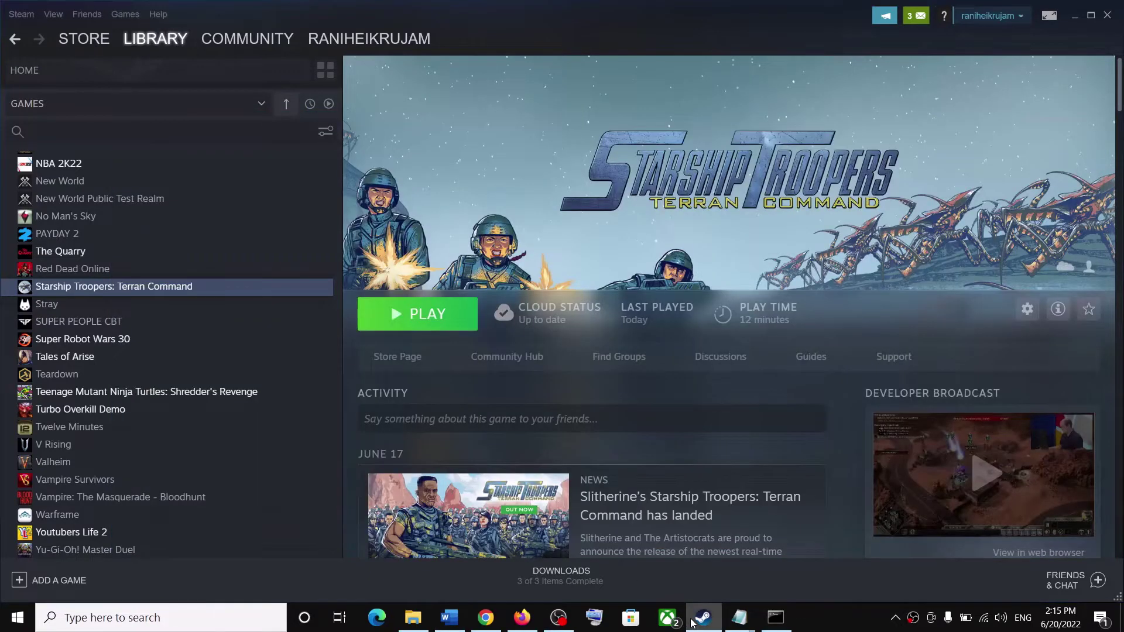
right_click(108, 293)
click(139, 374)
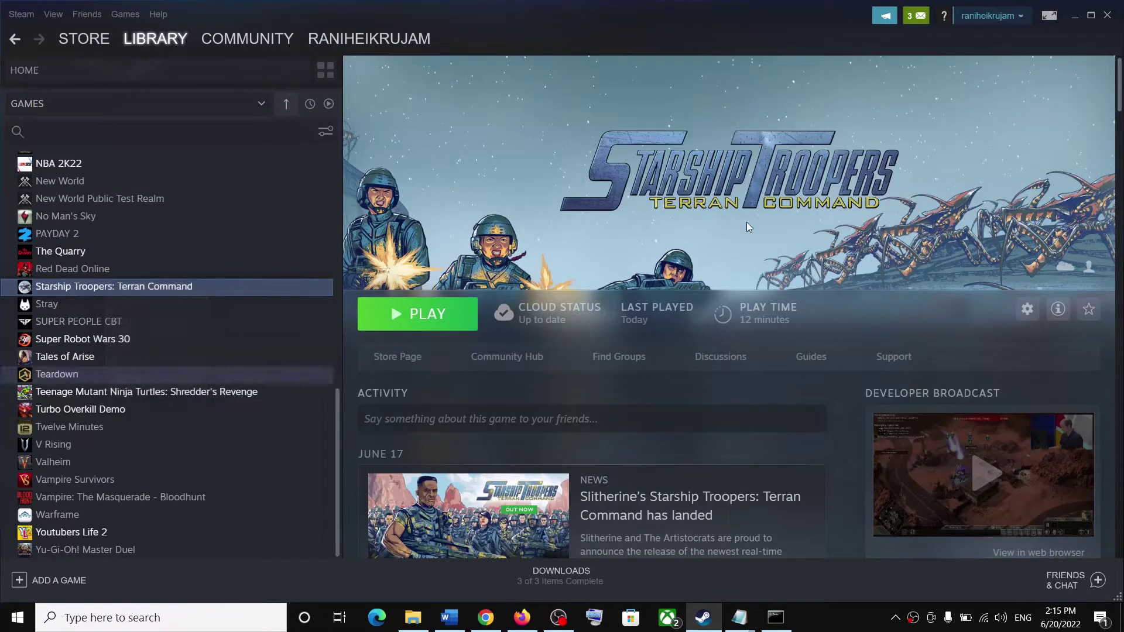
click(476, 274)
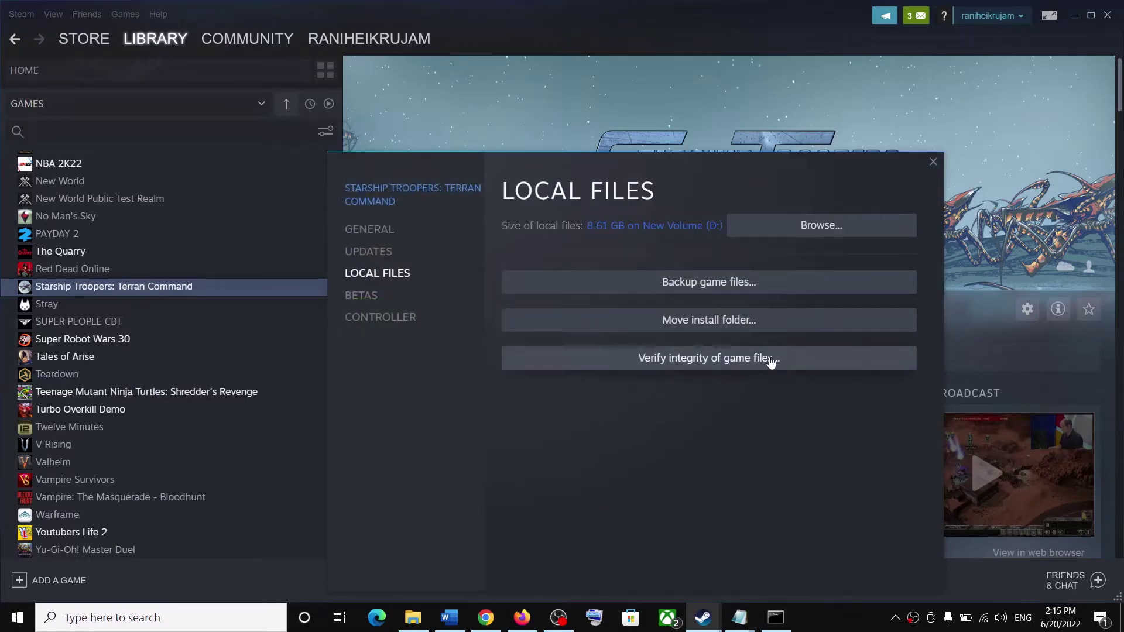
click(934, 162)
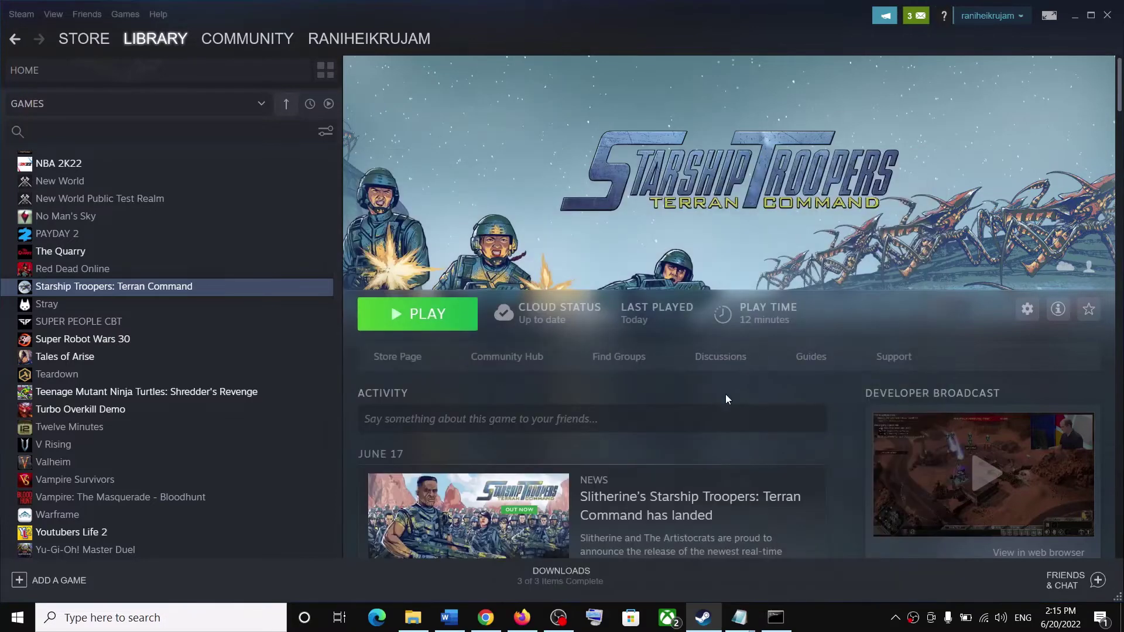
click(448, 620)
scroll(489, 364, down, 3)
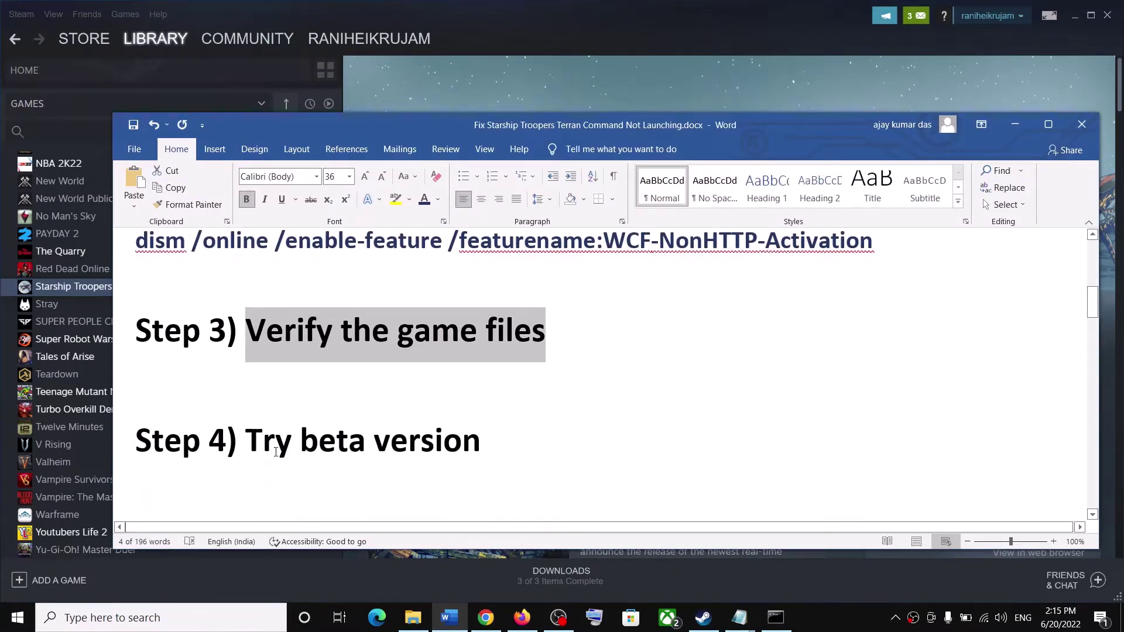
Highlight 'Try beta version' and opt the game into the 'beta - Open Beta' branch in Properties > Betas.
drag(279, 452, 479, 452)
click(1015, 124)
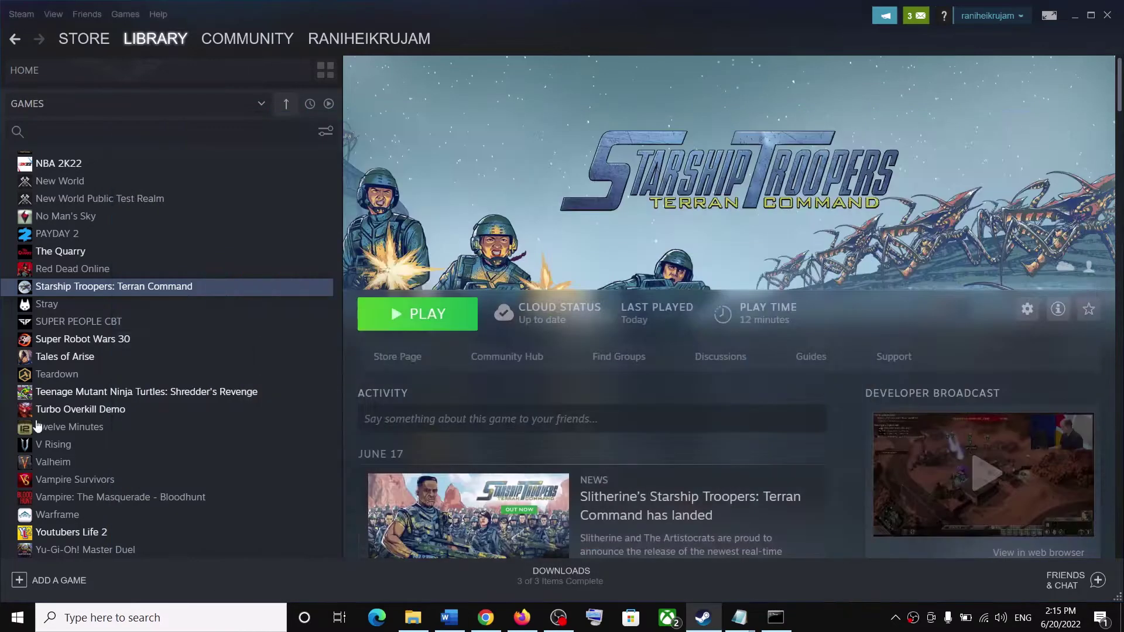
right_click(121, 287)
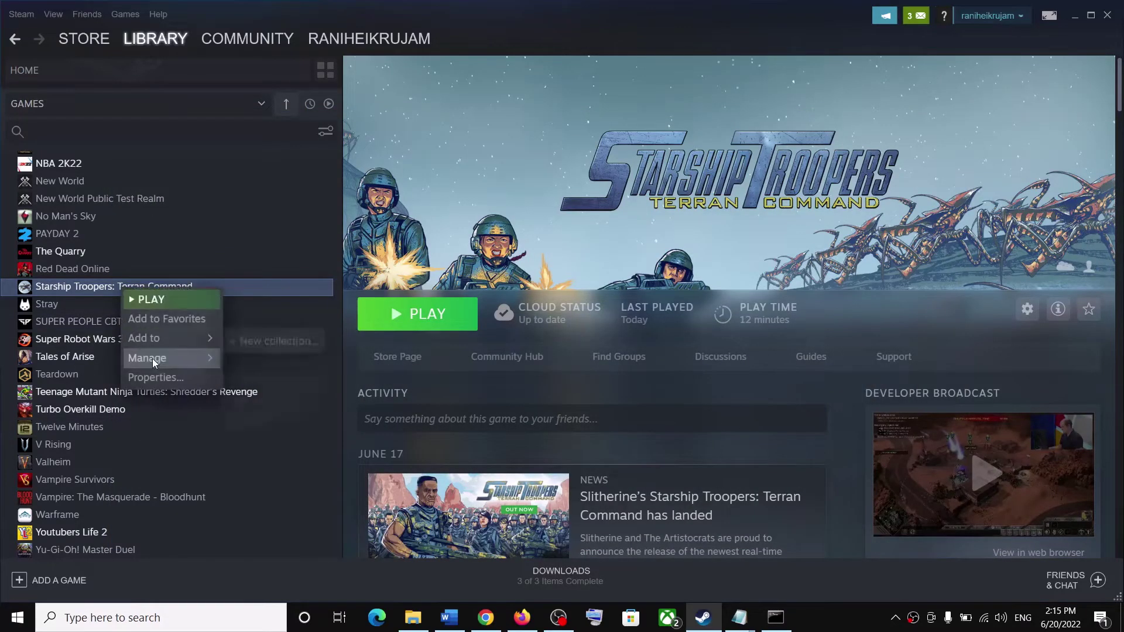
click(157, 382)
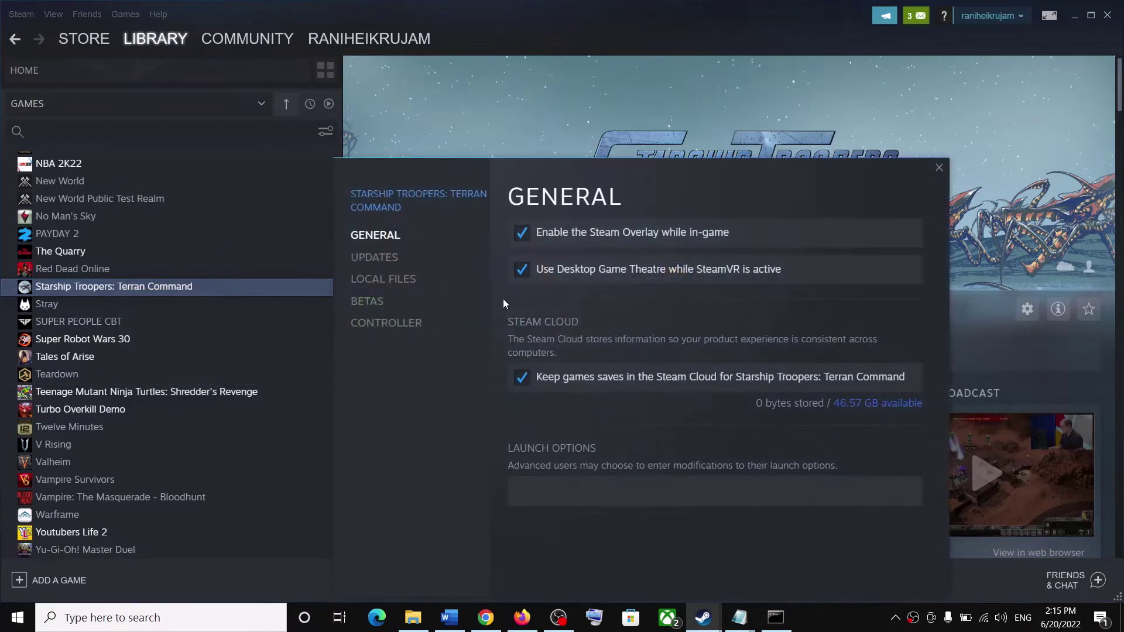
click(363, 302)
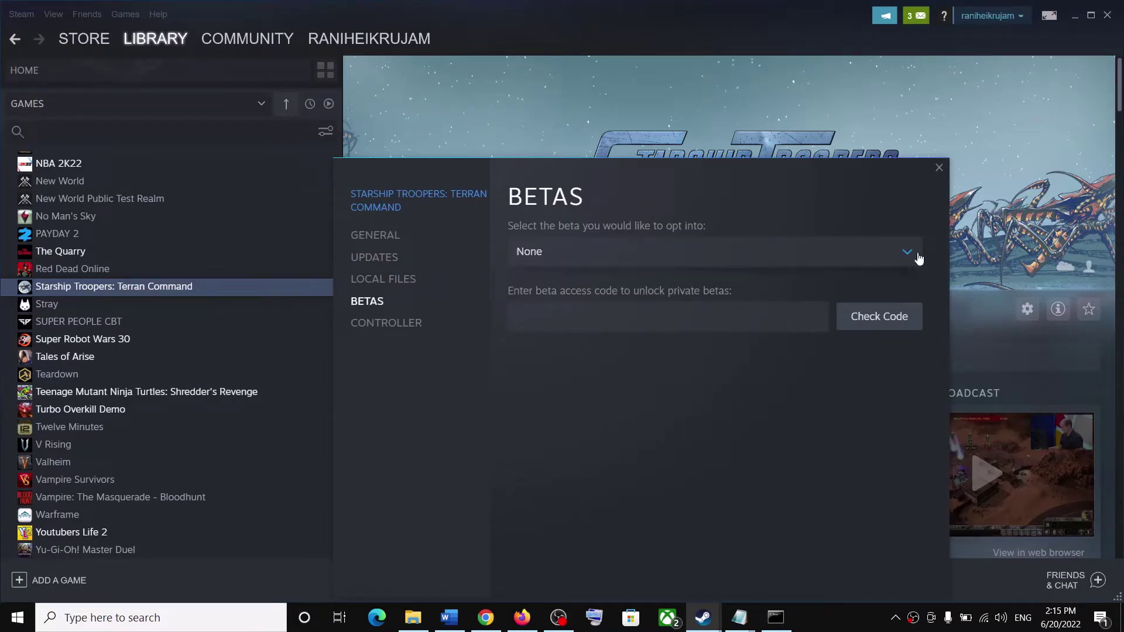
click(907, 256)
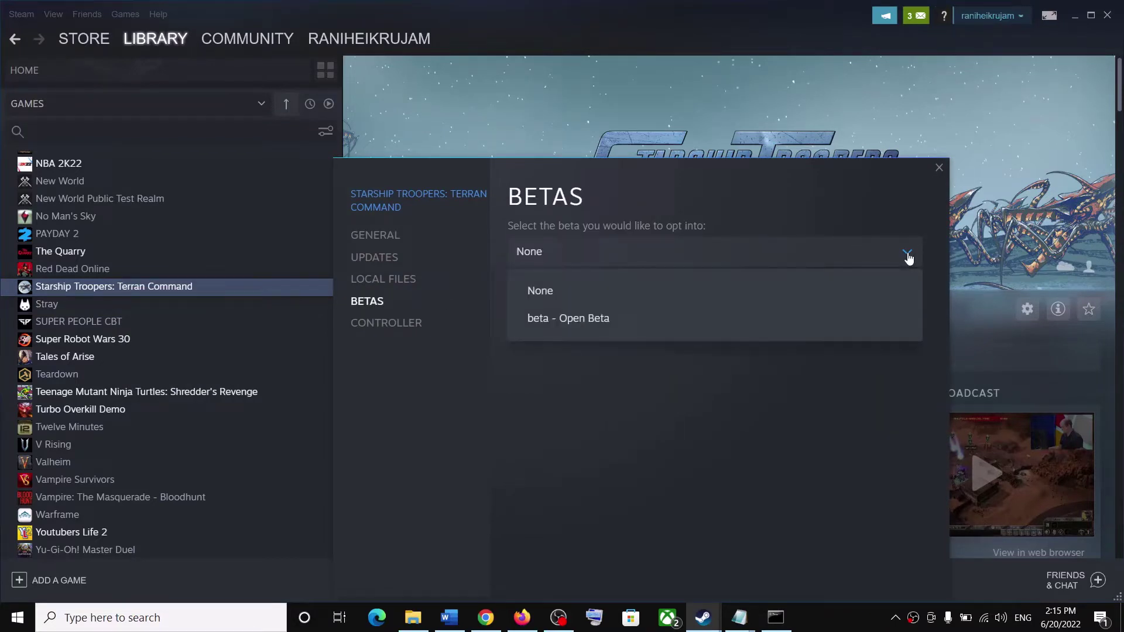
click(573, 321)
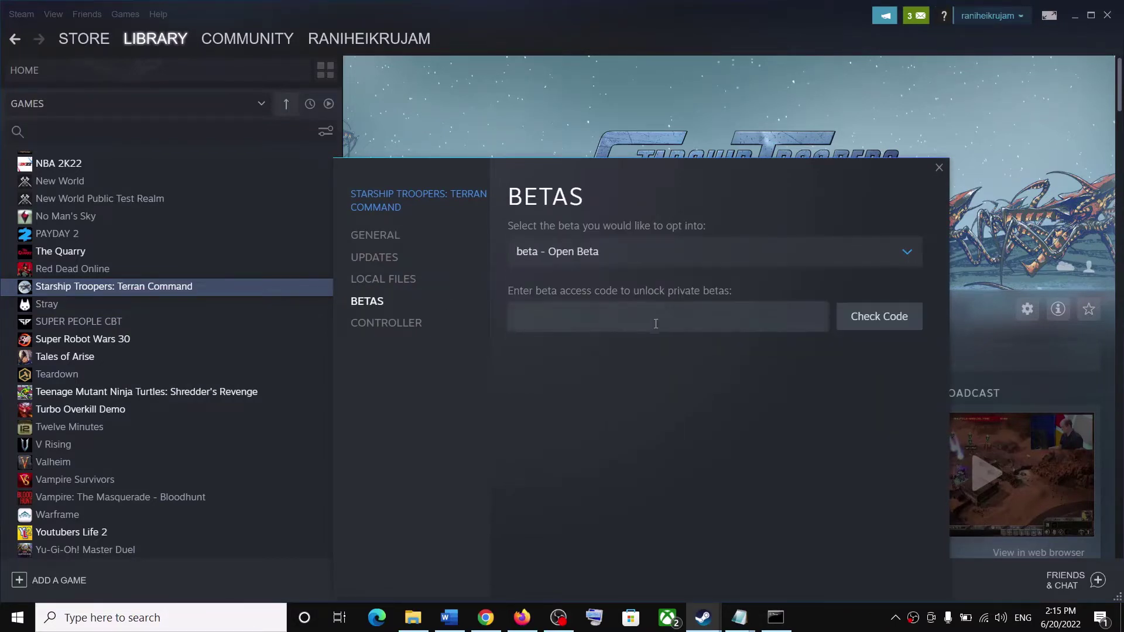
click(939, 168)
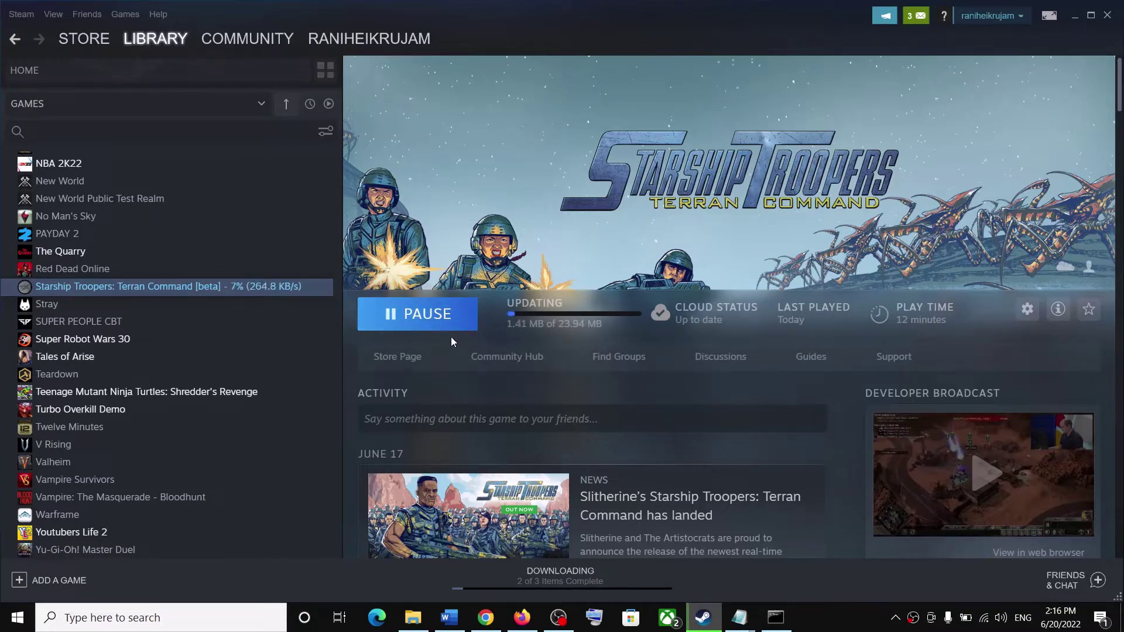
Reopen the game's Betas properties to confirm Open Beta is still selected.
right_click(285, 293)
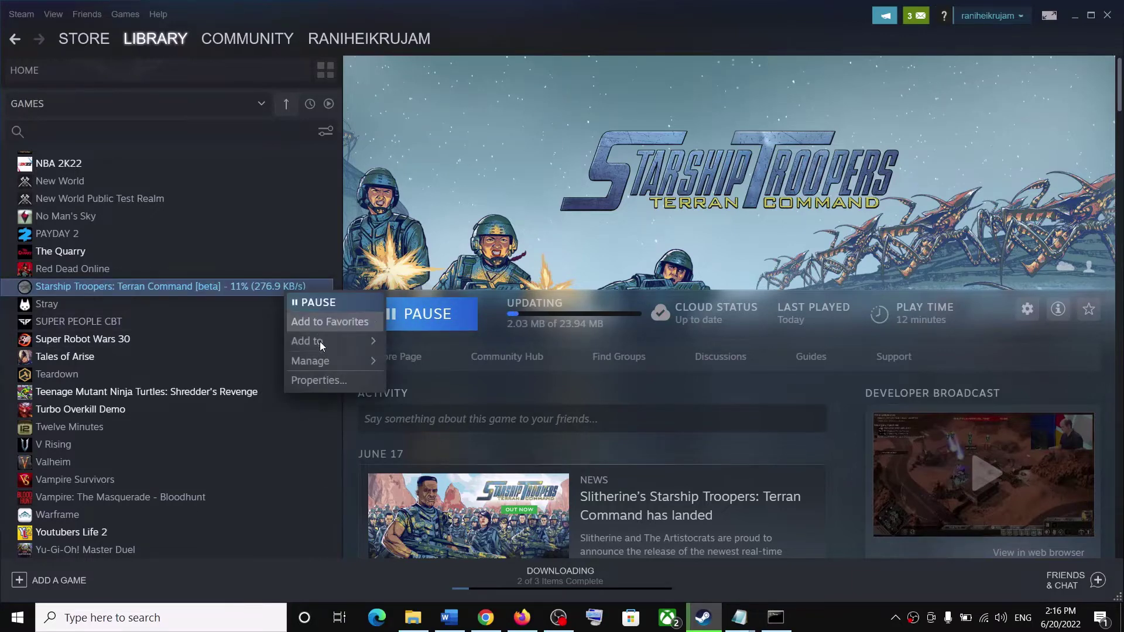
click(320, 377)
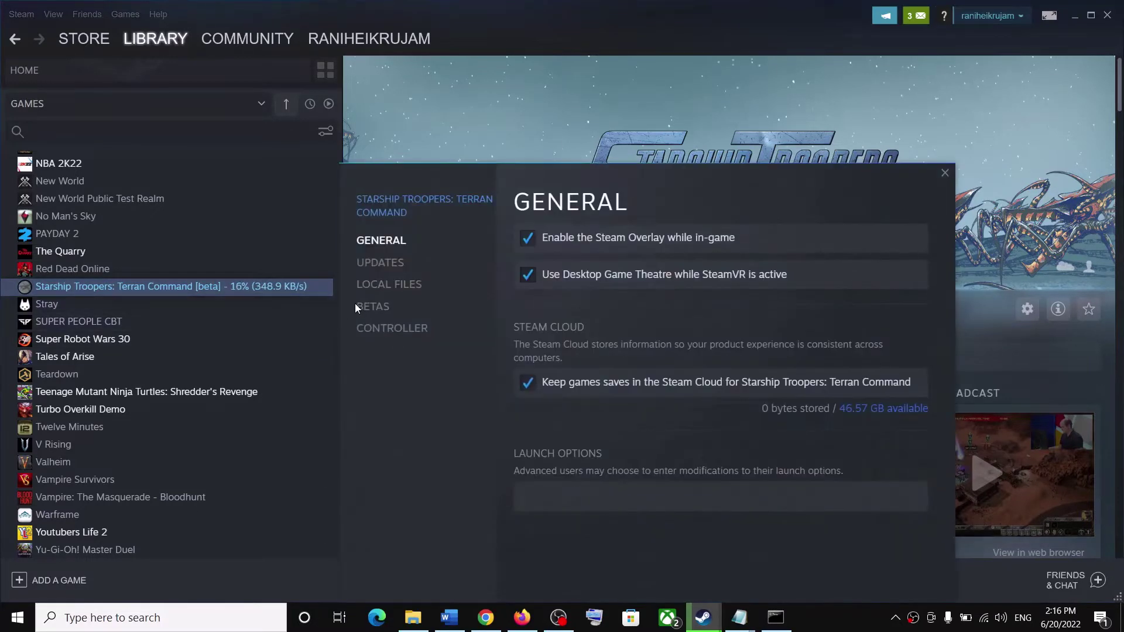
click(385, 308)
click(621, 262)
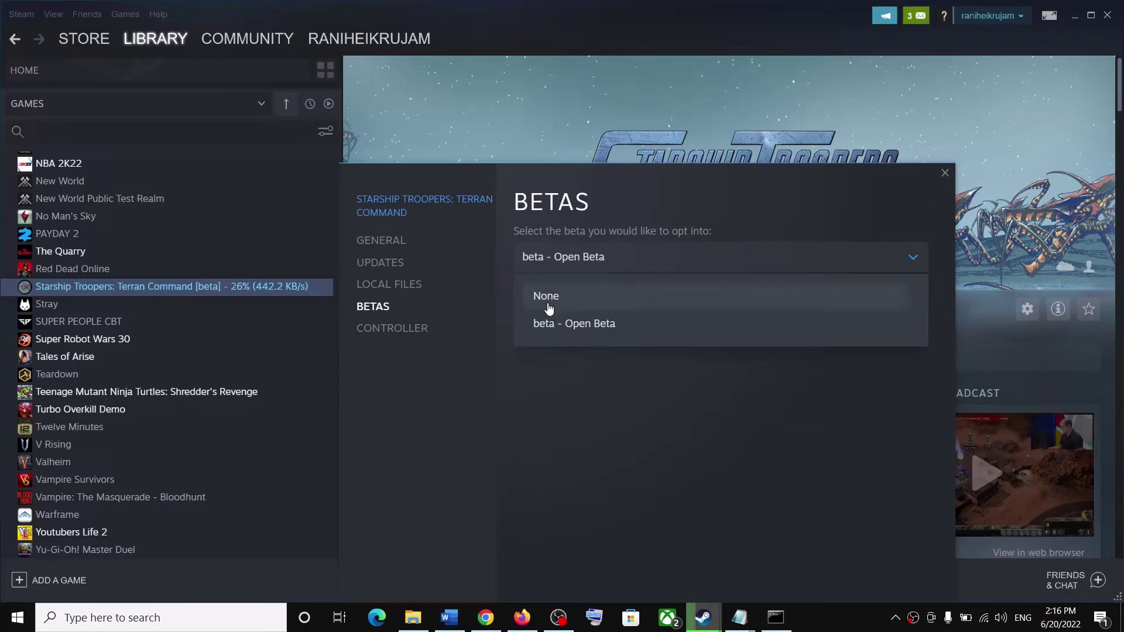
click(953, 171)
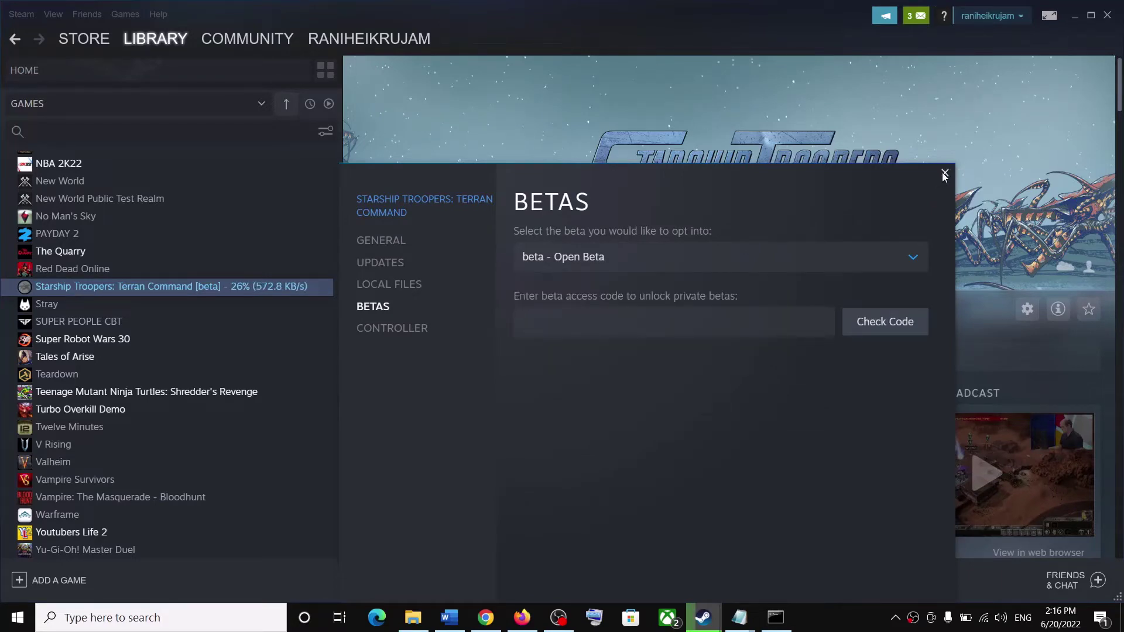
click(944, 175)
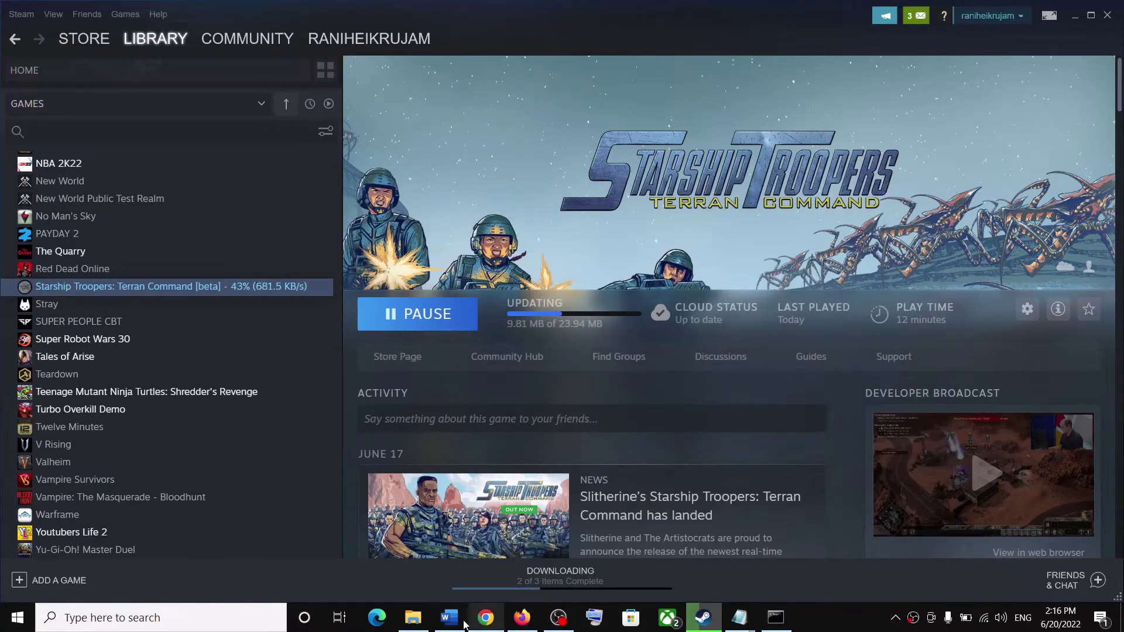
Scroll the Word guide to Step 5 and highlight the nvidia.com and amd.com driver links.
click(449, 617)
scroll(370, 392, down, 3)
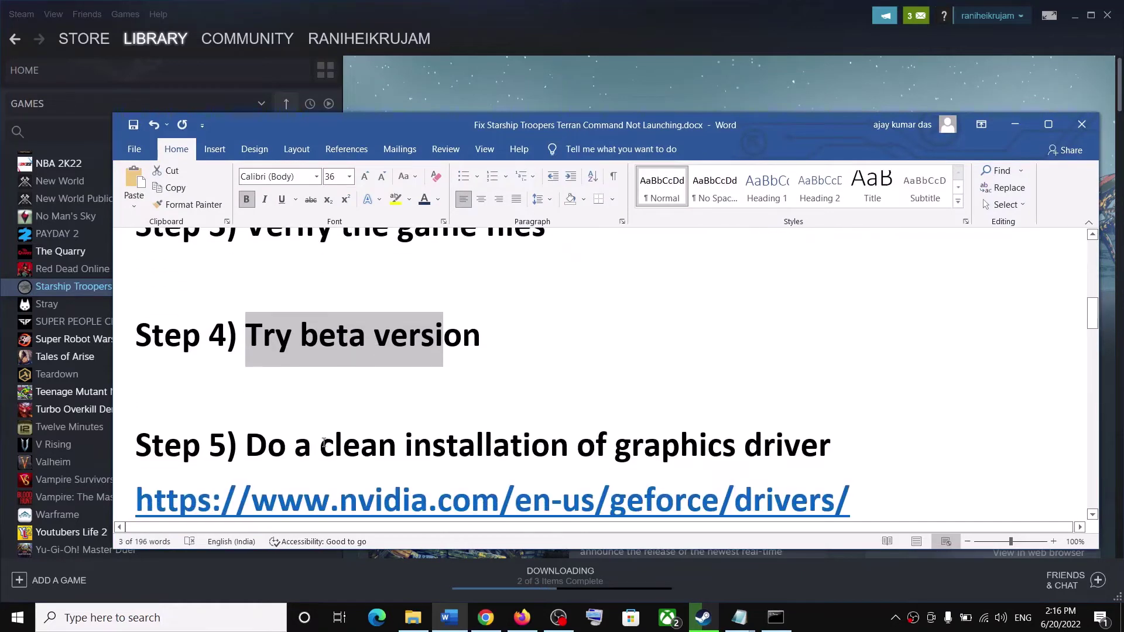
drag(284, 449, 837, 450)
scroll(475, 392, down, 3)
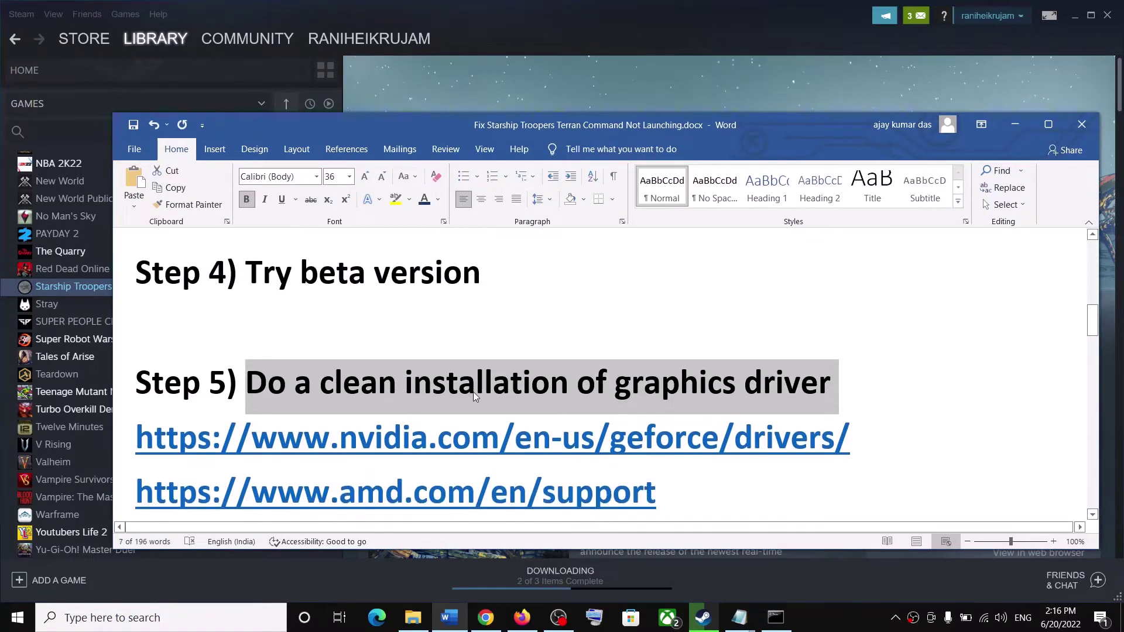
scroll(475, 391, down, 2)
scroll(363, 393, up, 2)
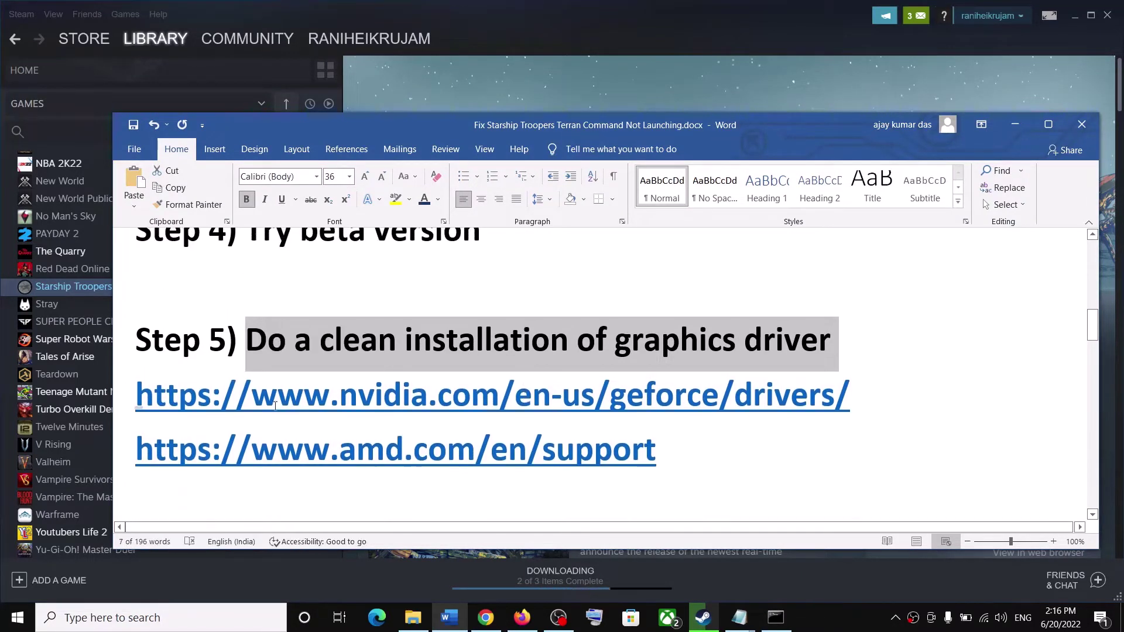
drag(258, 396, 702, 398)
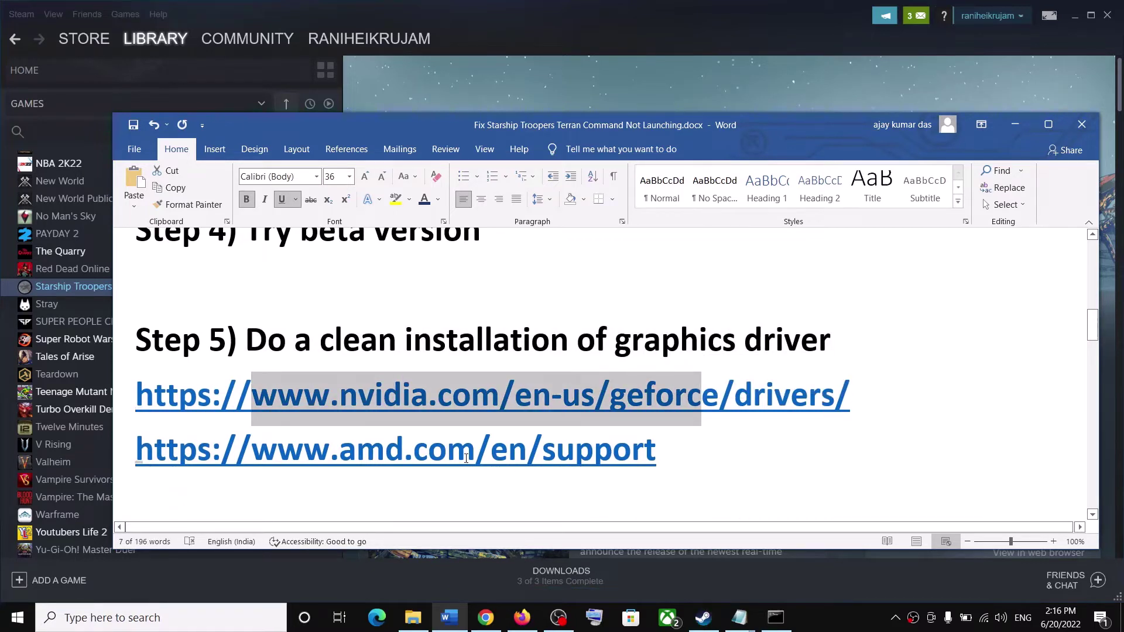
drag(278, 449, 633, 457)
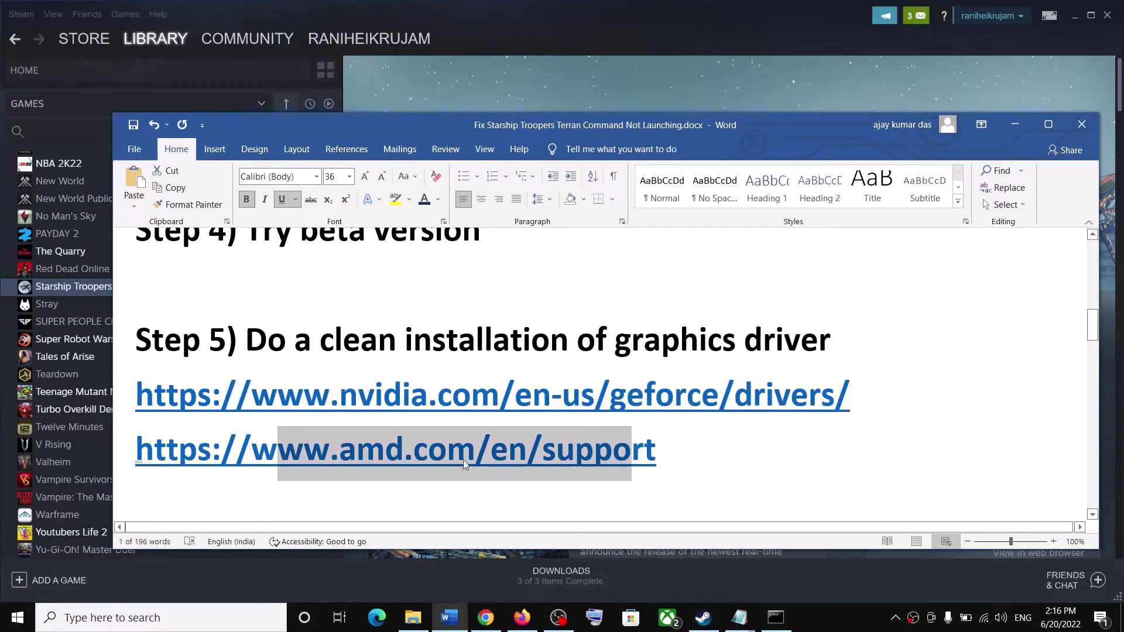
click(838, 621)
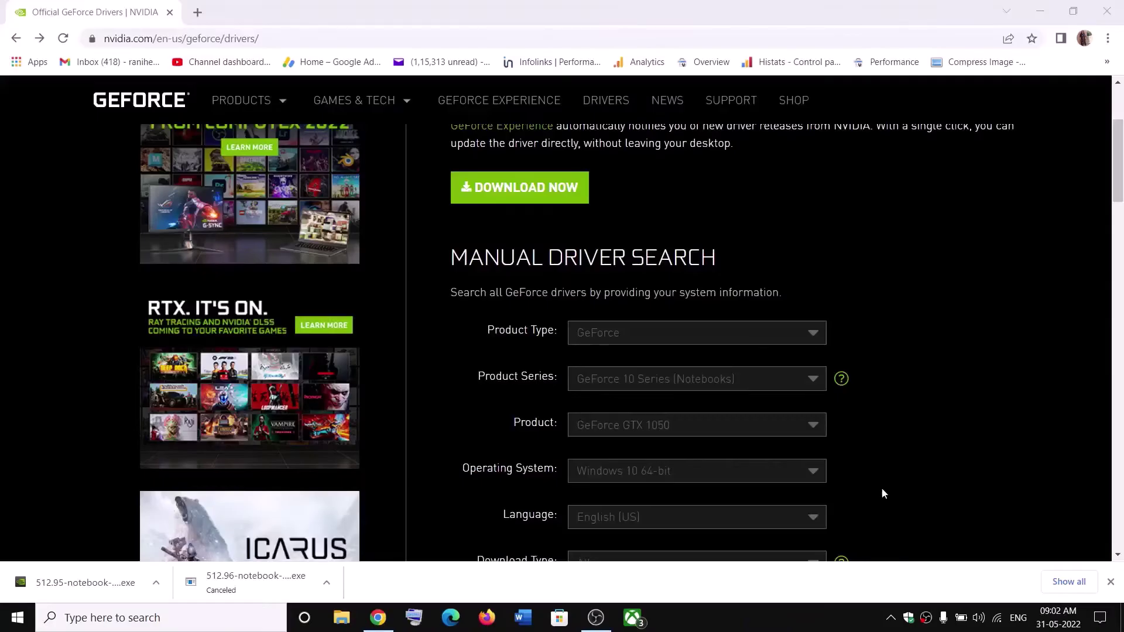
Keep GeForce, GeForce 10 Series (Notebooks) and GeForce GTX 1050 as the driver search product.
click(647, 331)
click(716, 287)
scroll(715, 284, down, 1)
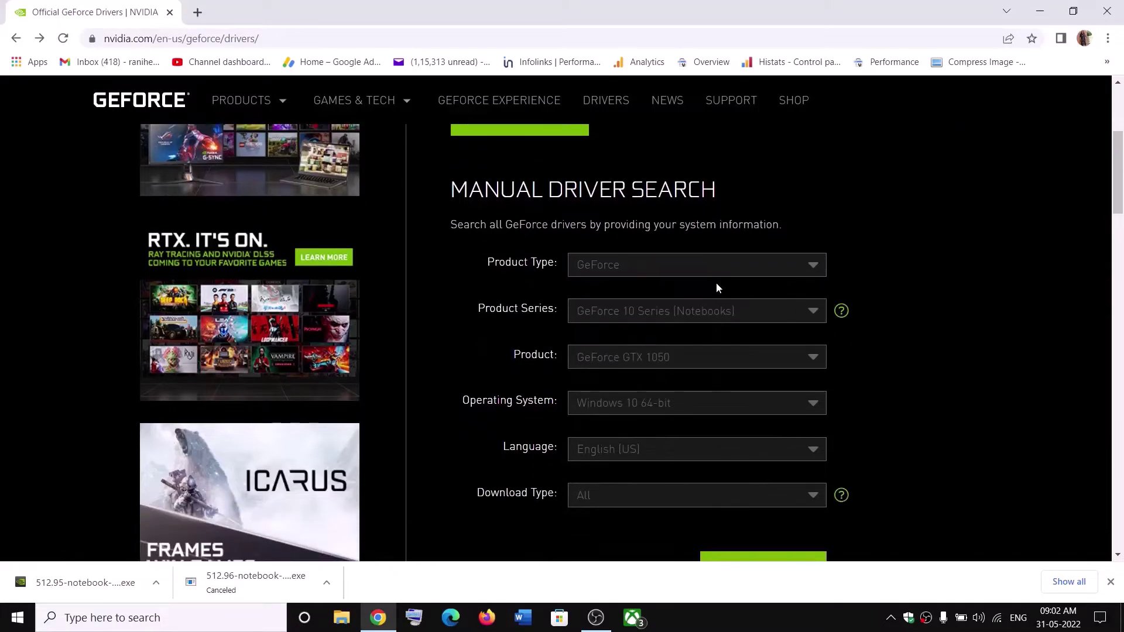
click(691, 316)
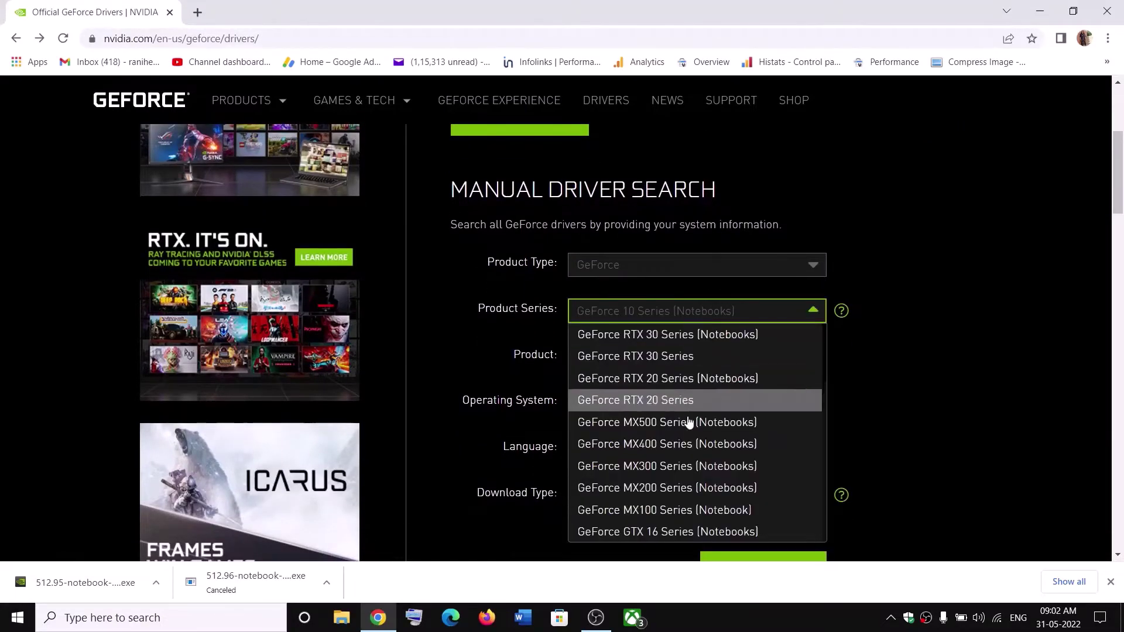
click(846, 334)
click(710, 367)
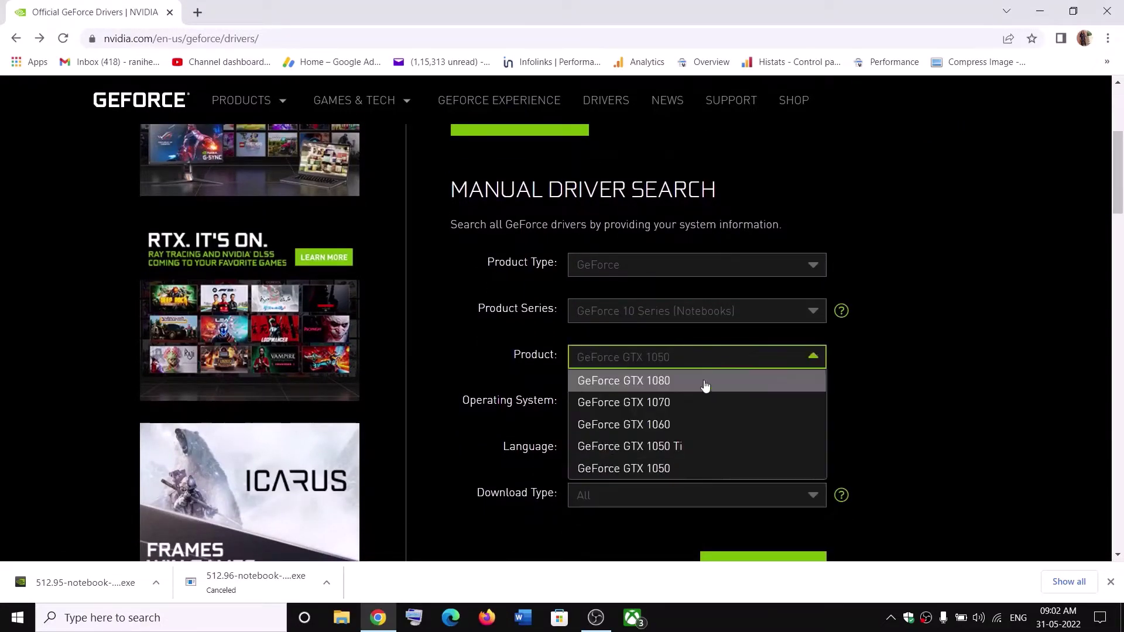
click(842, 390)
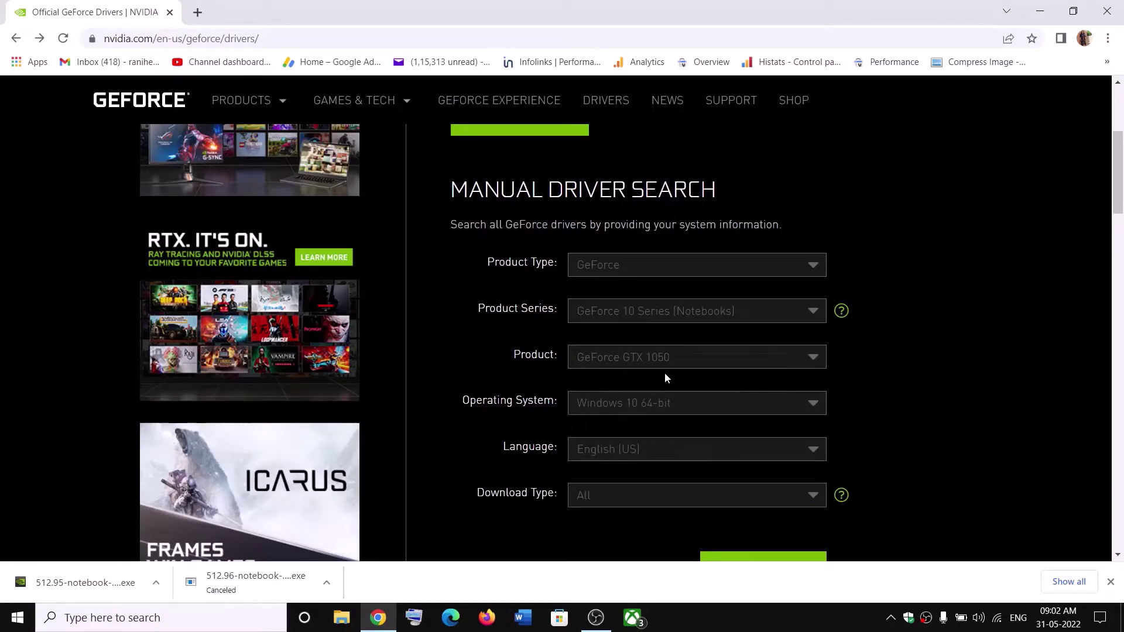
Confirm Windows 10 64-bit as the driver search operating system.
scroll(638, 381, down, 1)
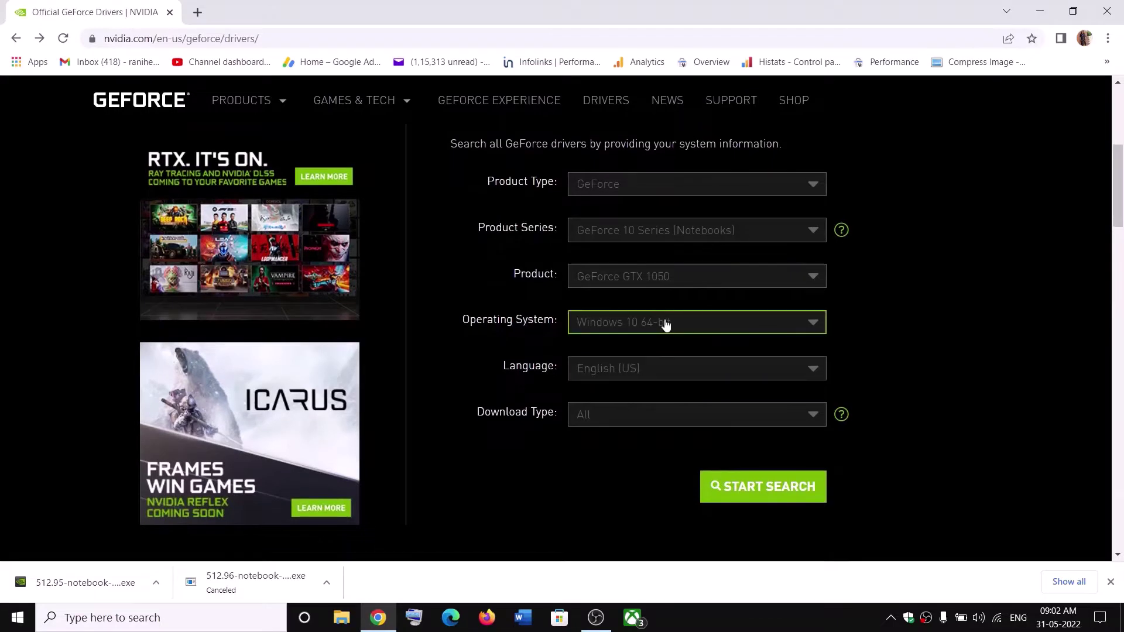
click(665, 324)
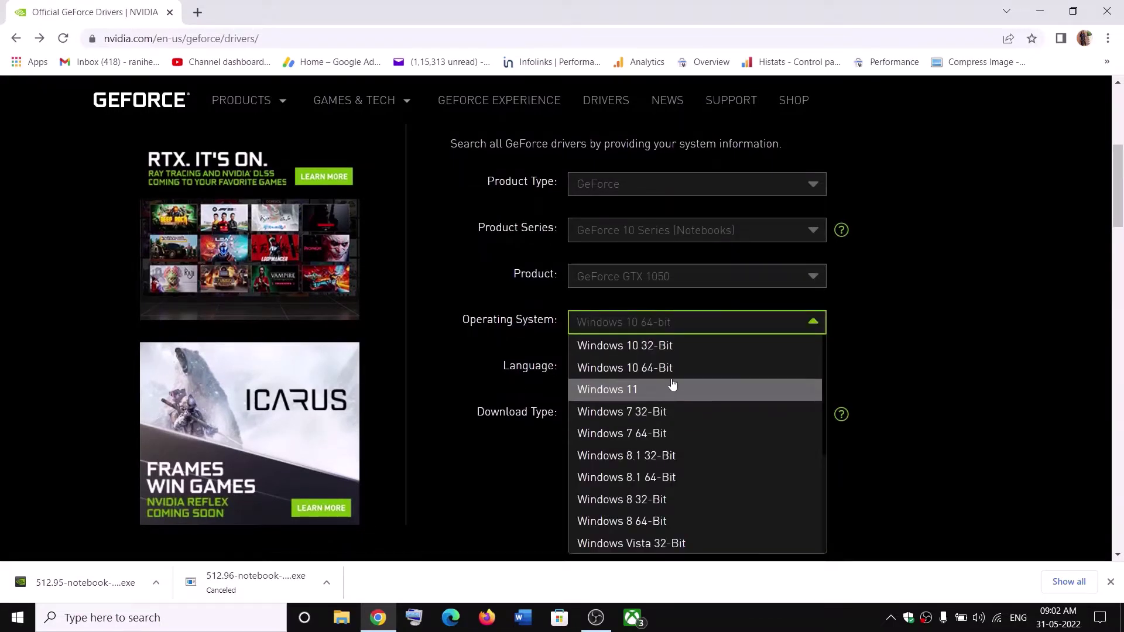
click(861, 363)
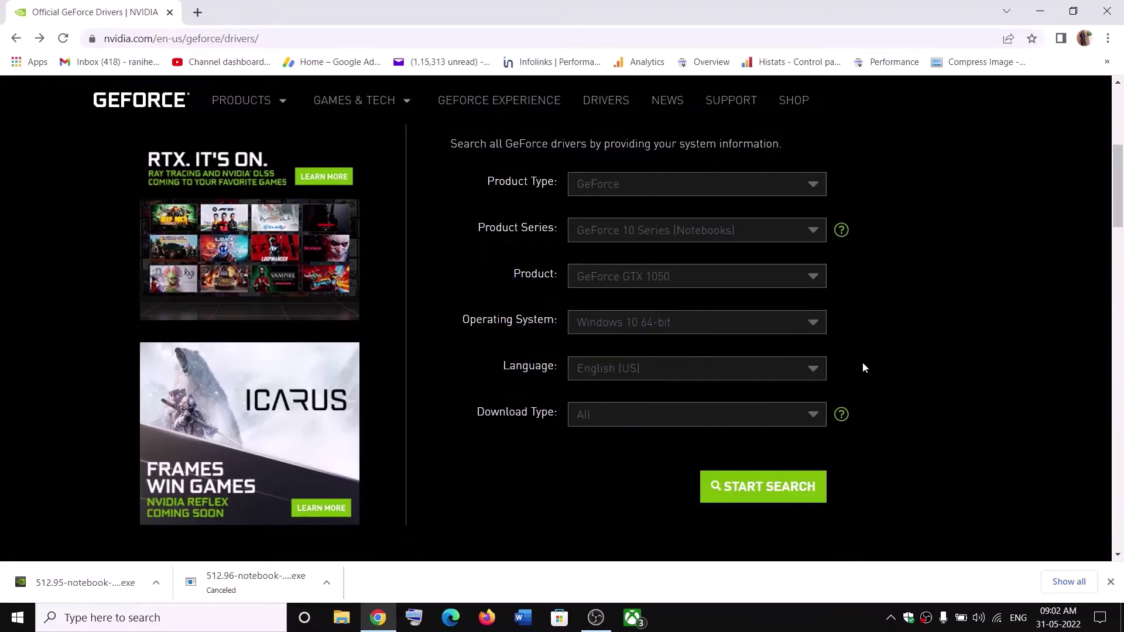
click(695, 326)
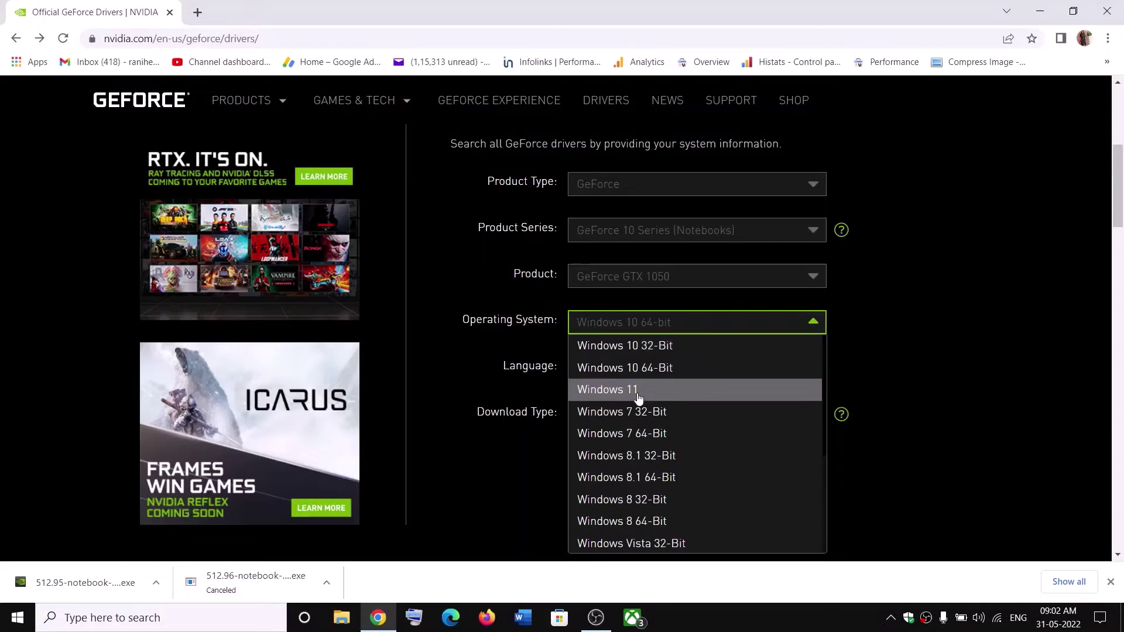
click(876, 366)
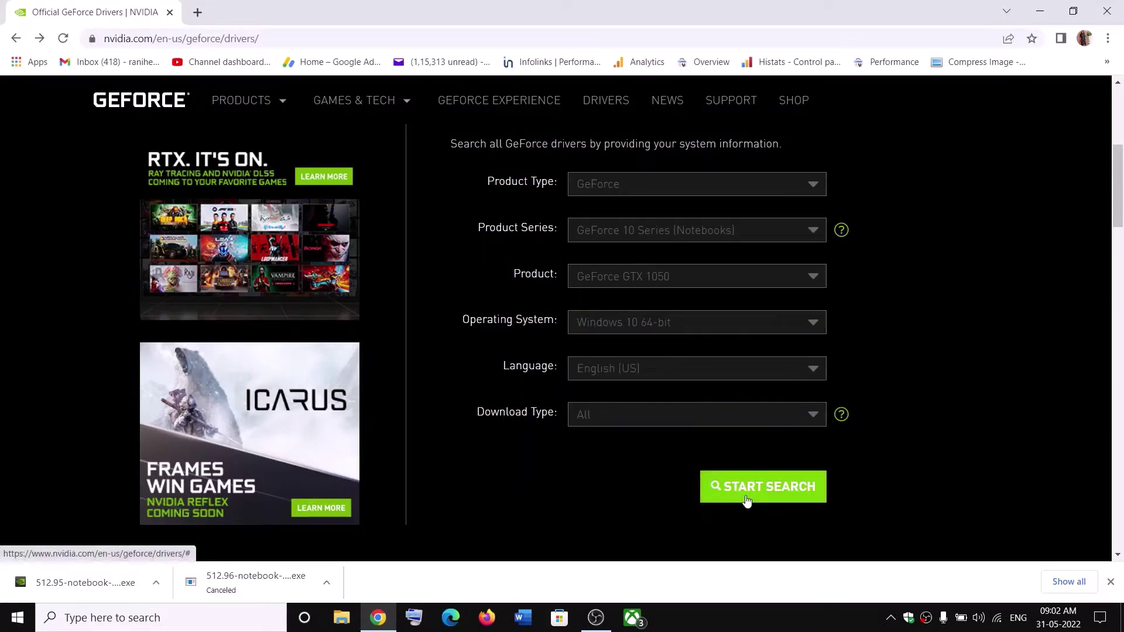
Search for matching drivers, note Game Ready driver 512.95 in the results, and launch its downloaded installer.
click(766, 492)
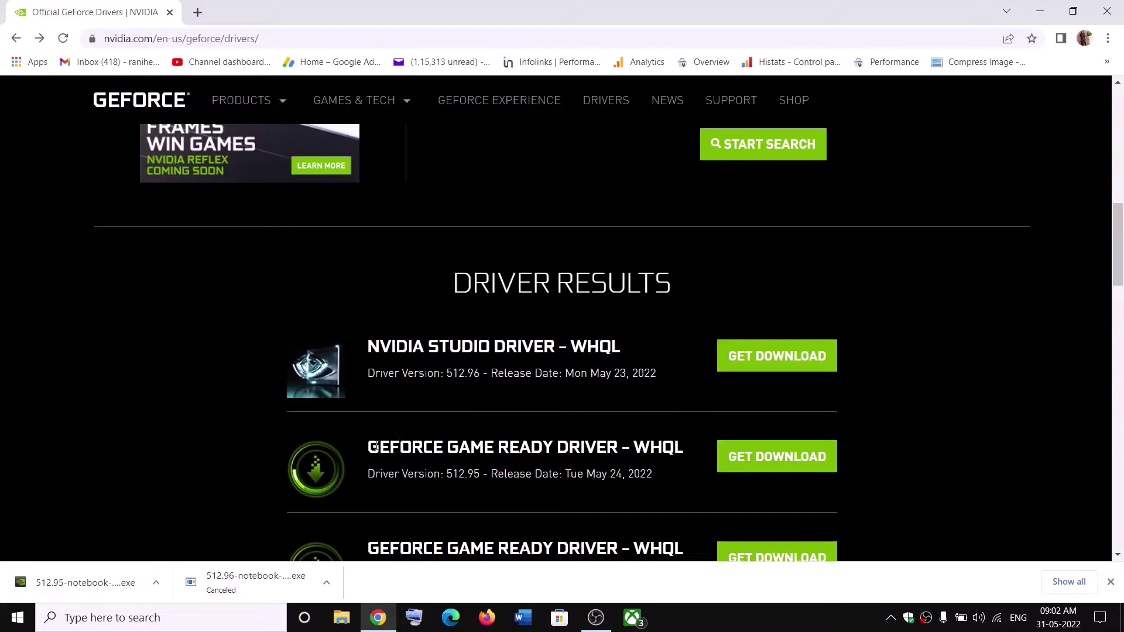
drag(370, 446, 621, 442)
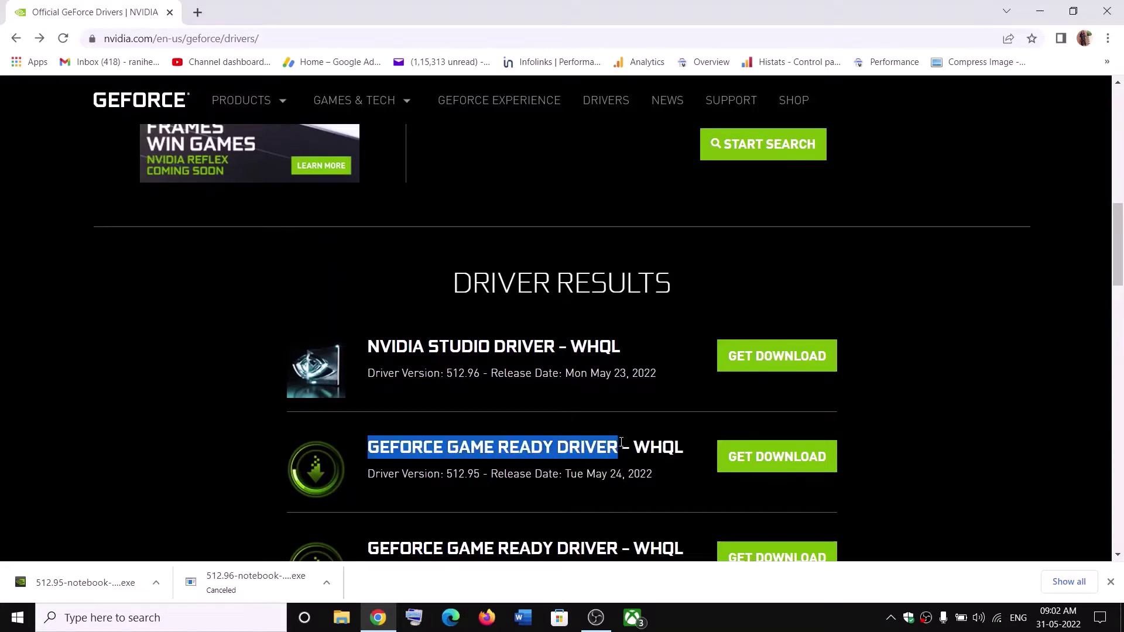
drag(368, 347, 562, 352)
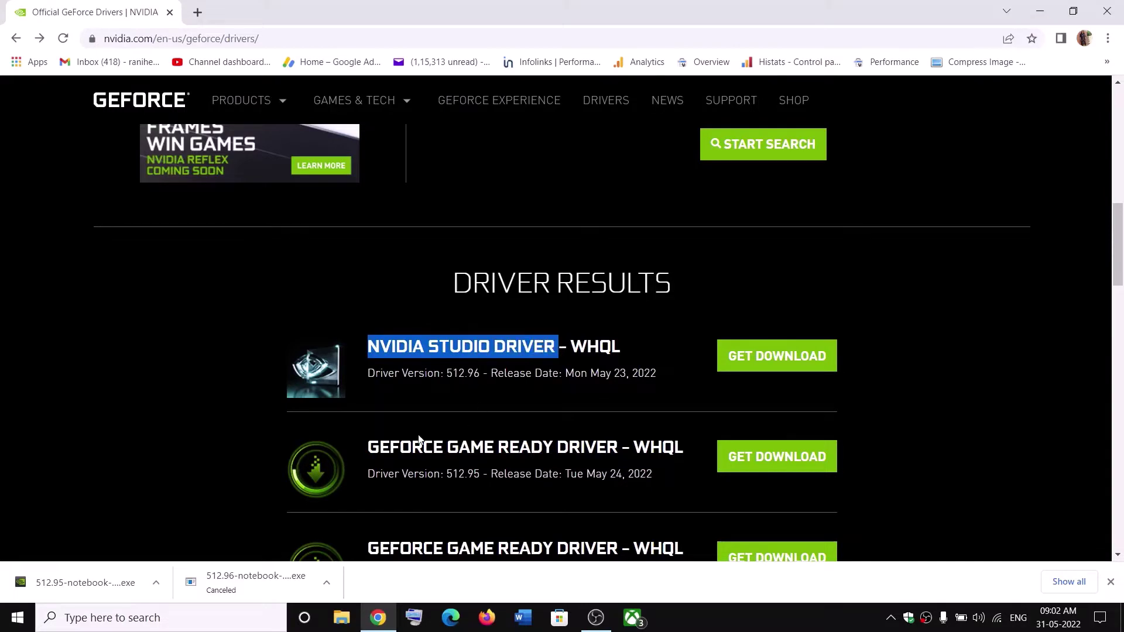
drag(368, 448, 551, 448)
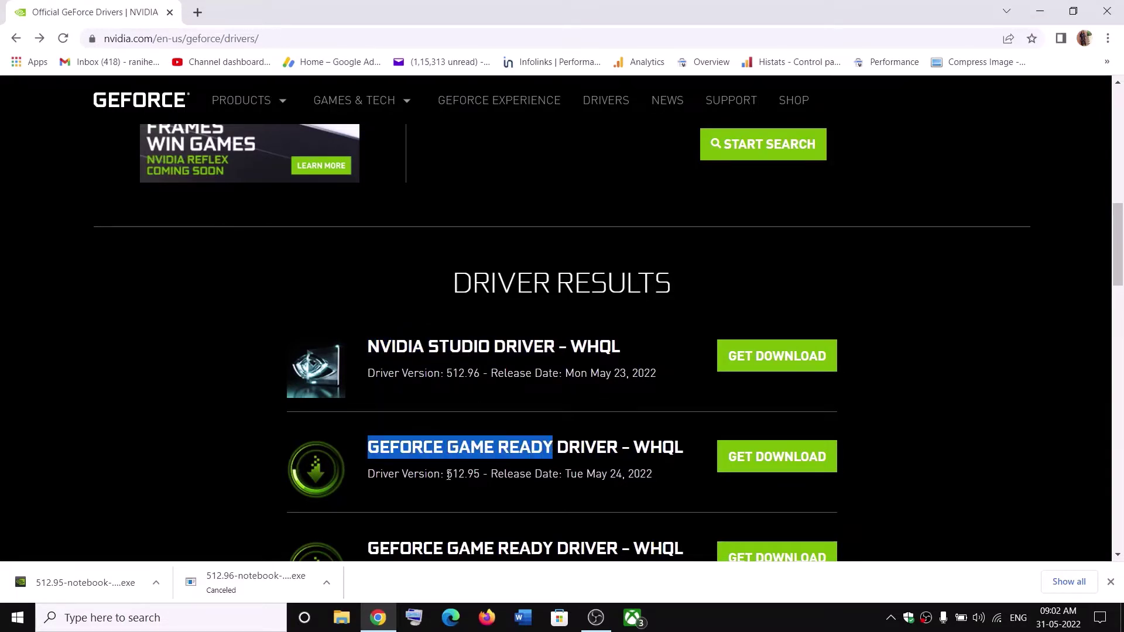
drag(448, 475, 485, 475)
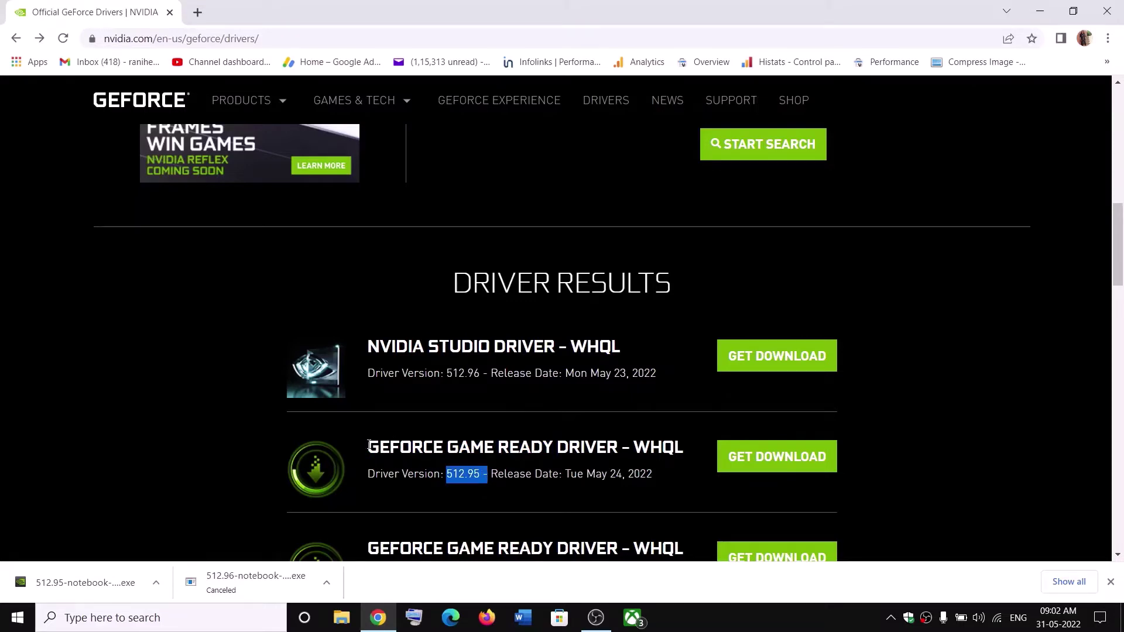
drag(370, 447, 555, 444)
drag(416, 476, 480, 472)
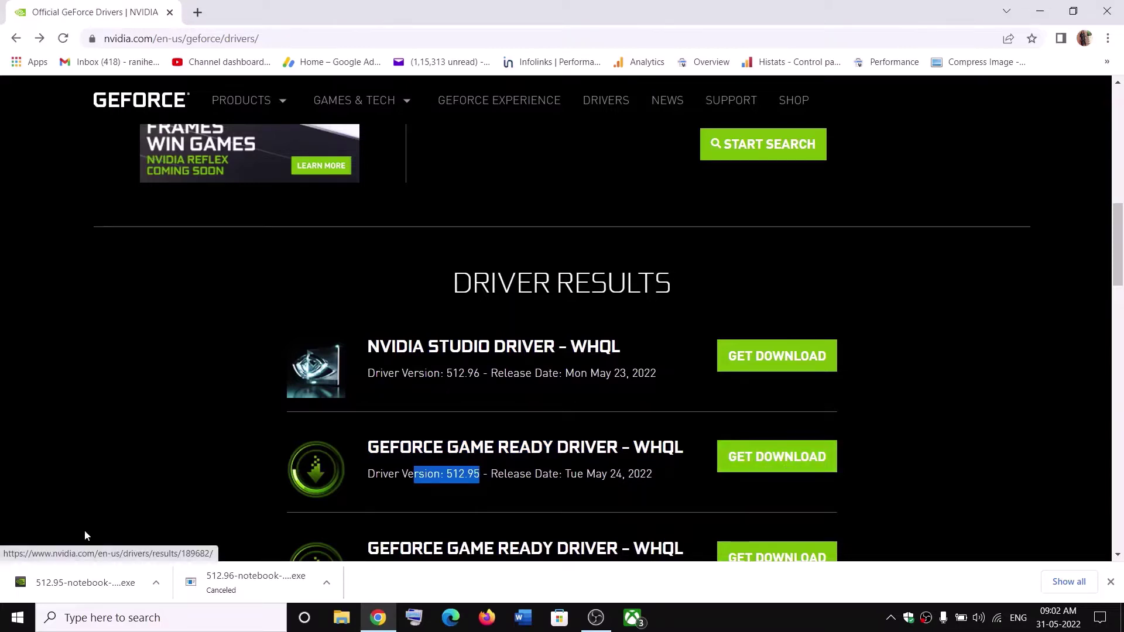
click(90, 580)
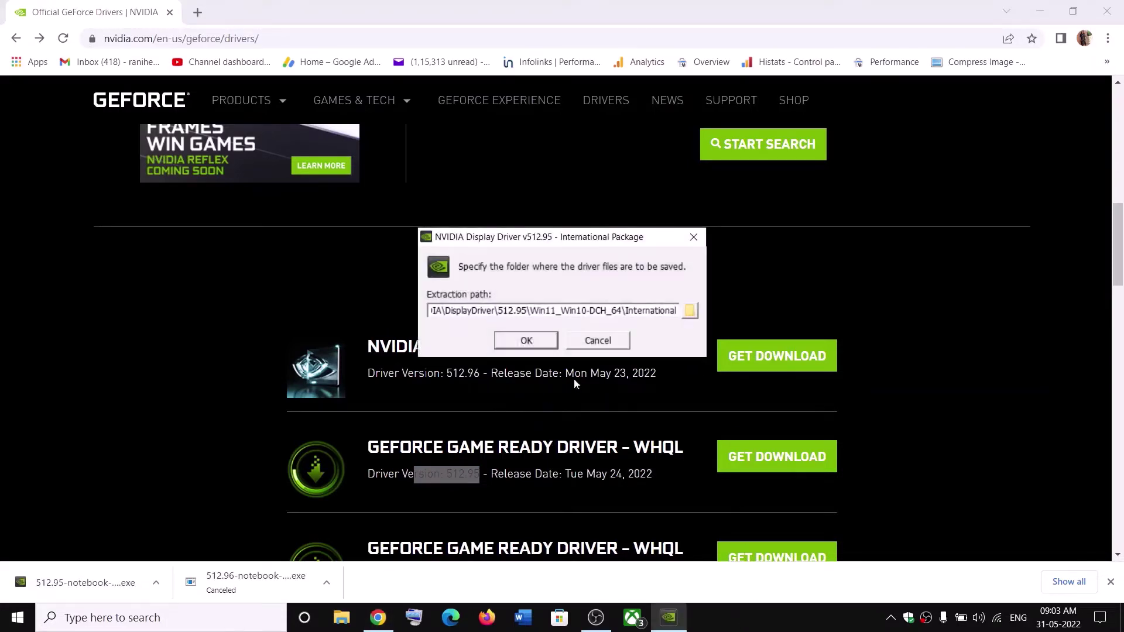
Accept the default extraction folder and licence, then start a Custom clean install of driver 512.95.
click(527, 341)
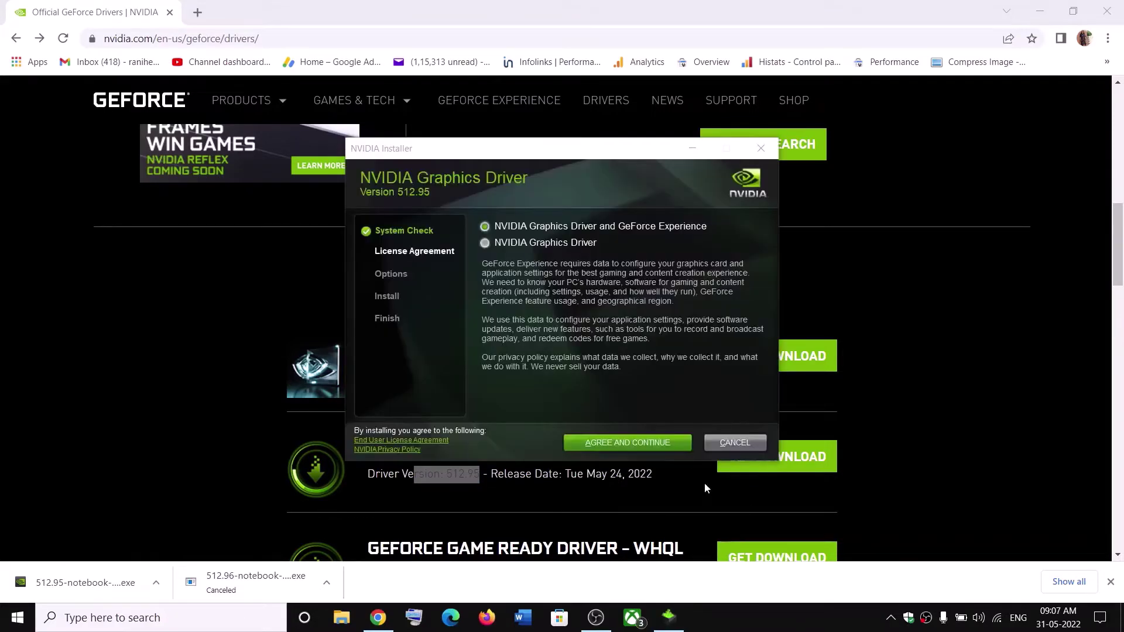
click(620, 447)
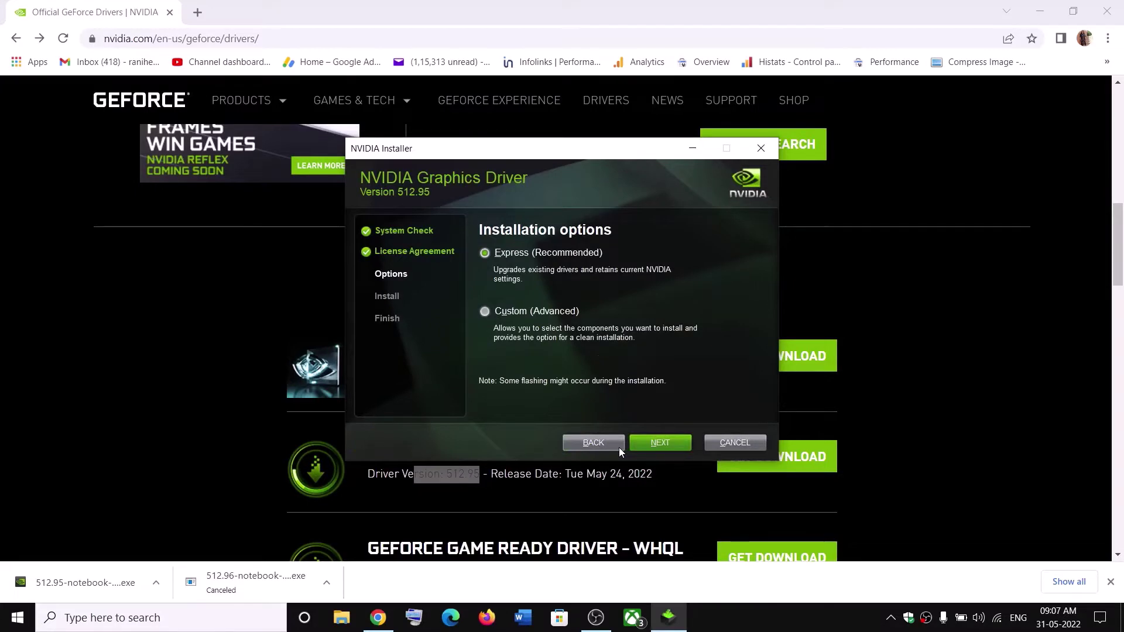
click(529, 315)
click(659, 444)
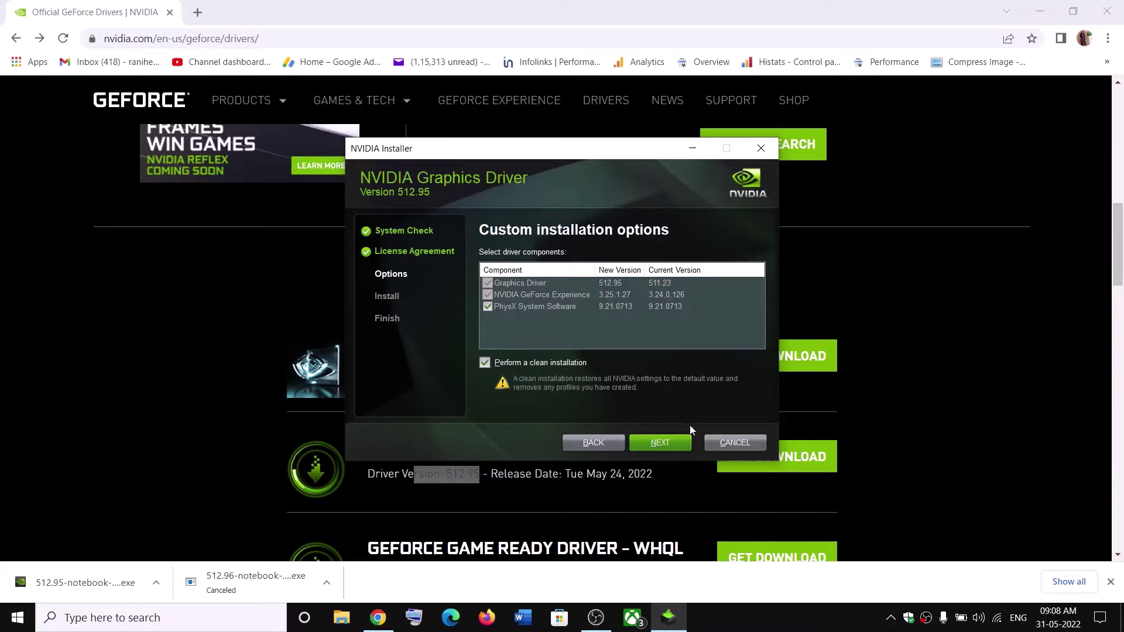
click(665, 444)
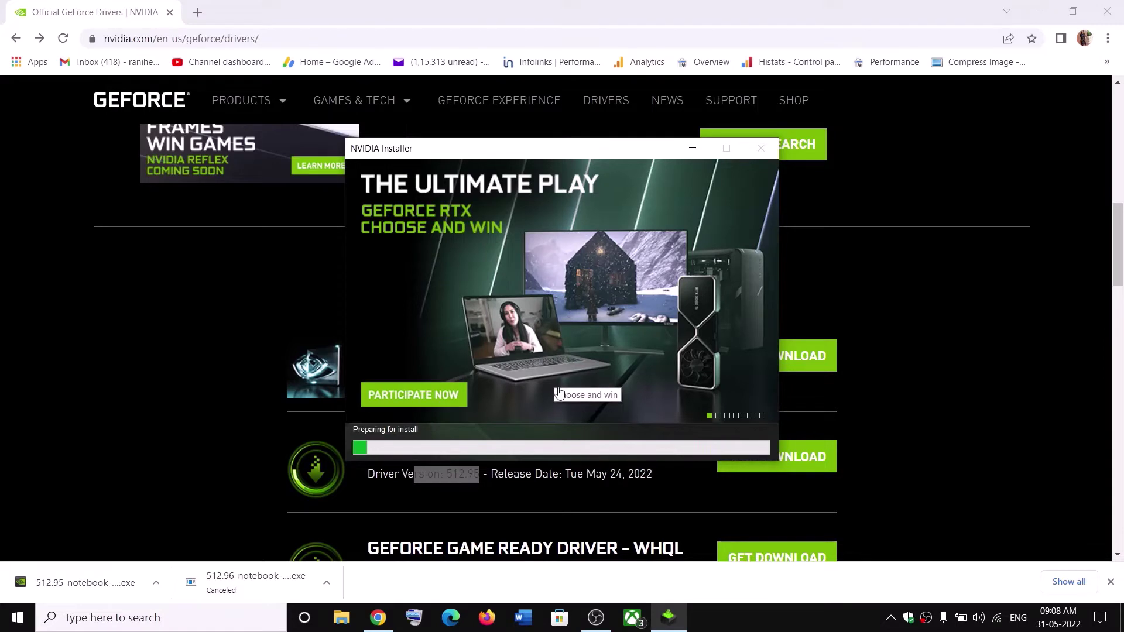
click(741, 618)
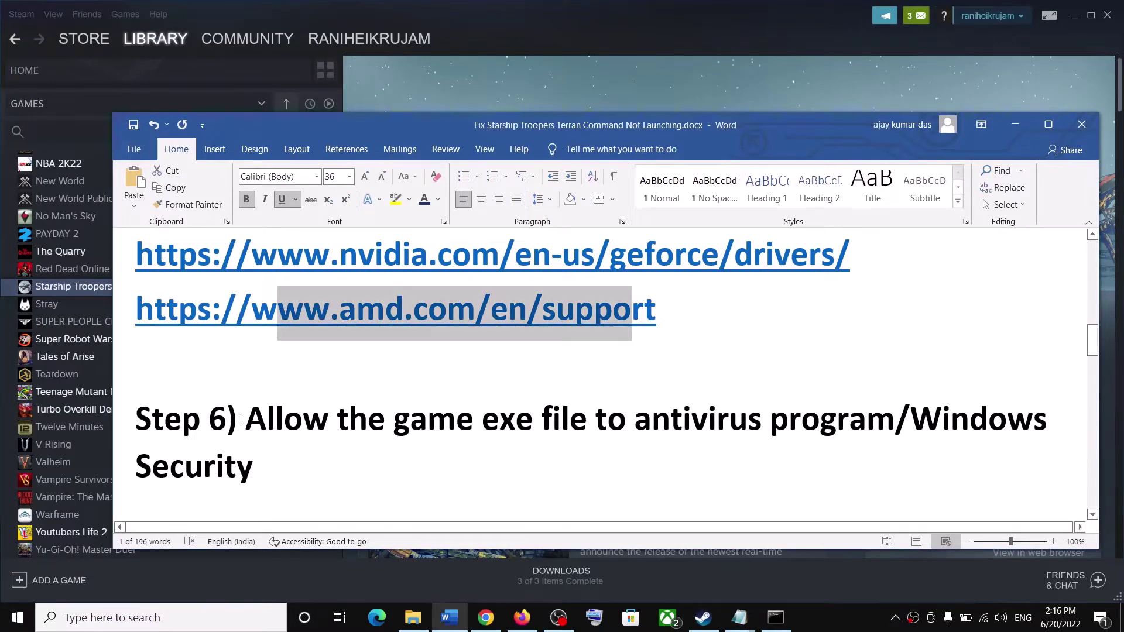
Highlight the Step 6 heading and instruction text in the Word guide.
drag(228, 419, 818, 426)
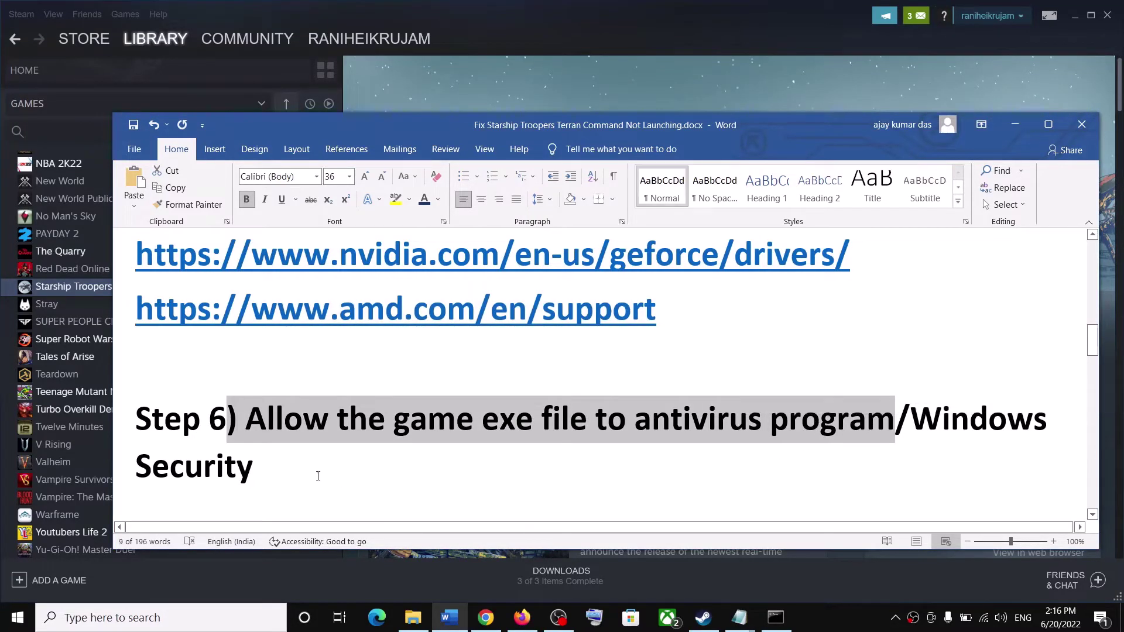
click(264, 468)
drag(266, 464, 839, 415)
click(250, 417)
Note the Windows Security part of Step 6 and launch Windows Settings from Start.
drag(910, 420, 720, 457)
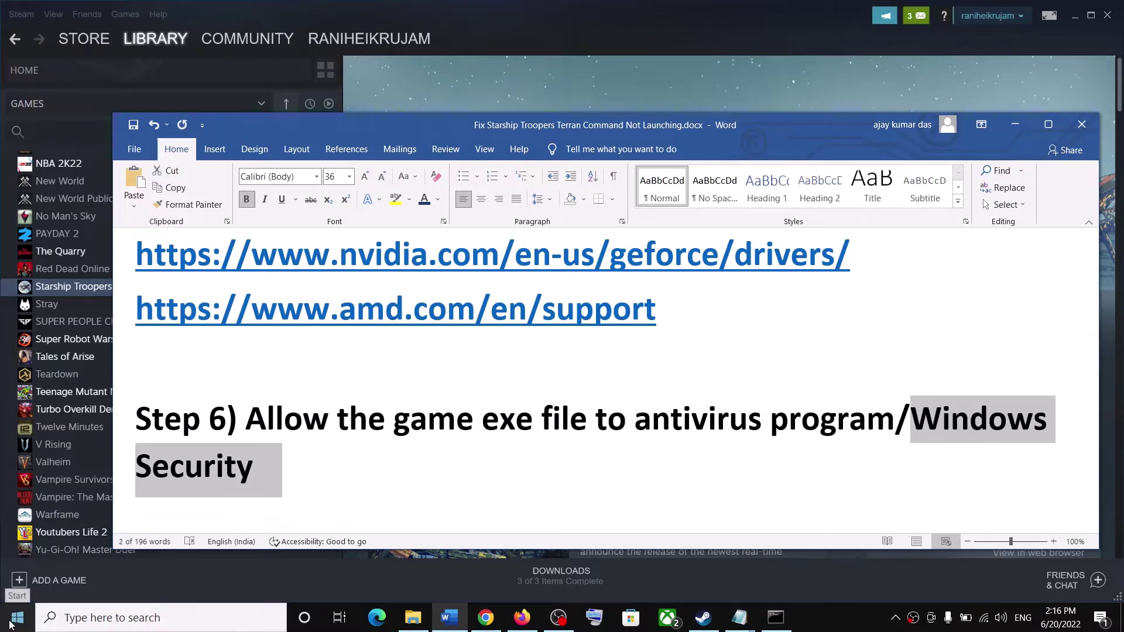
key(super)
click(30, 551)
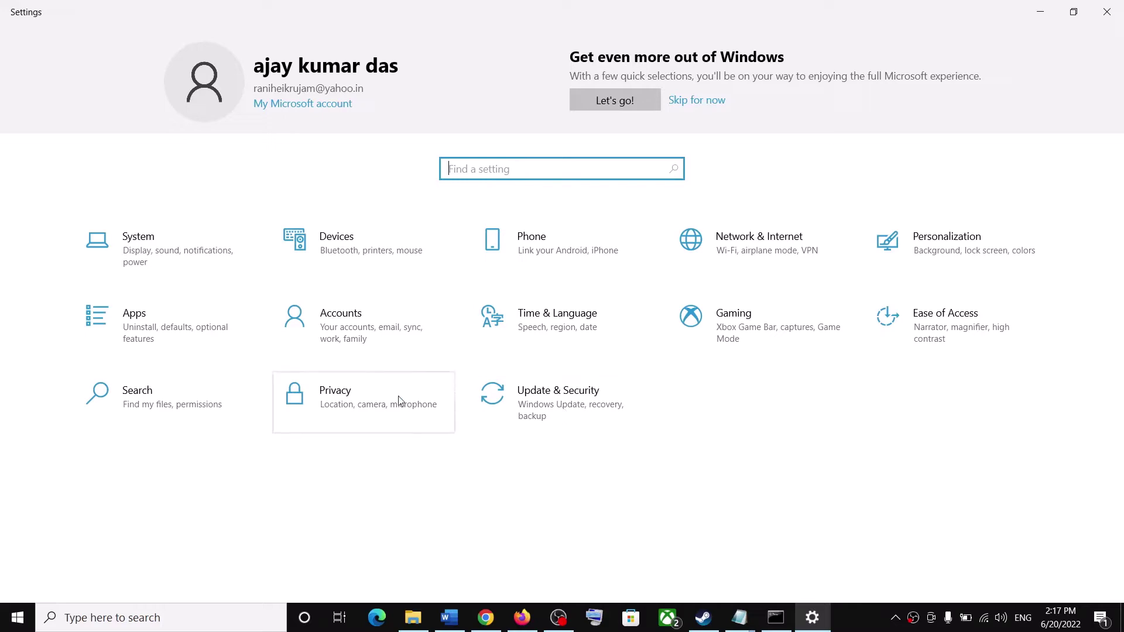
Go through Windows Security's ransomware protection to the Controlled folder access allowed apps and begin adding one.
click(571, 417)
click(131, 227)
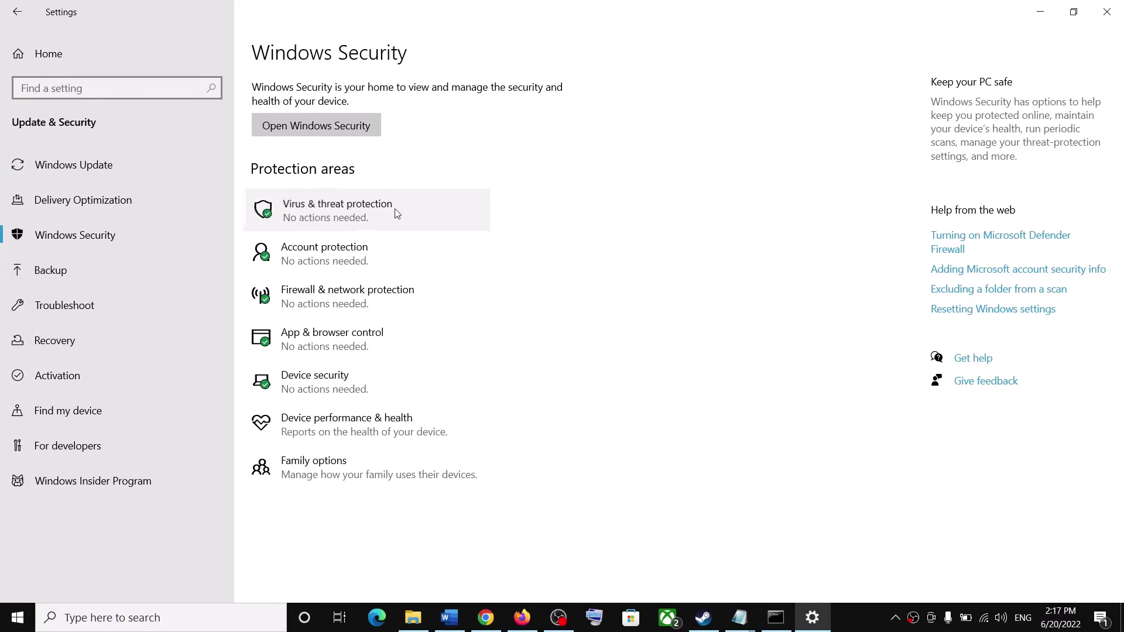
click(396, 213)
scroll(441, 439, down, 2)
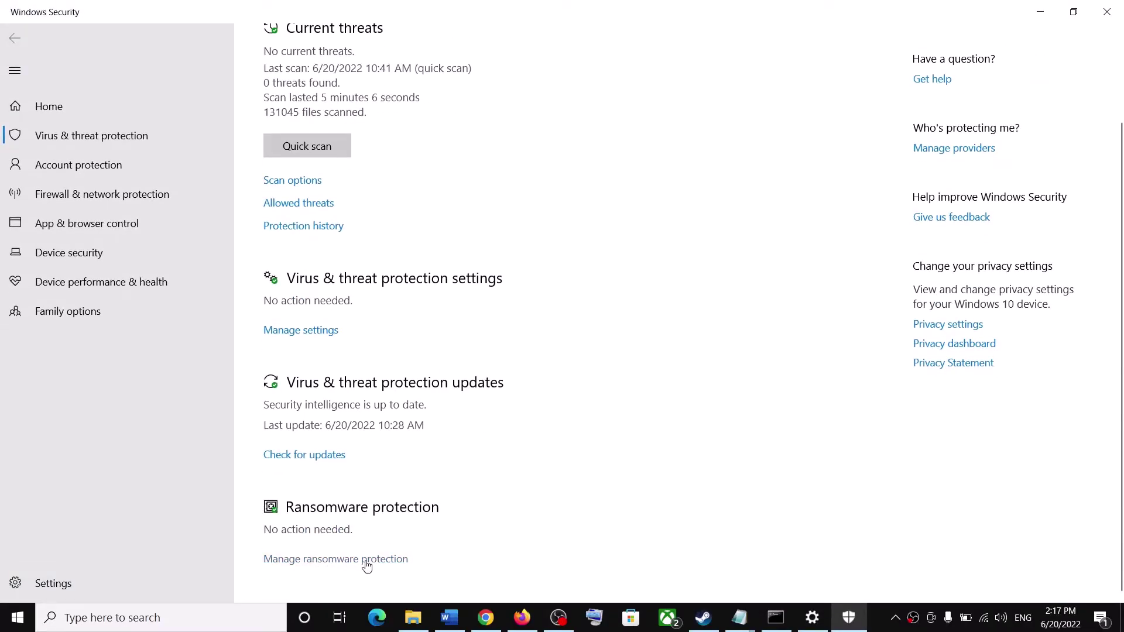
click(365, 560)
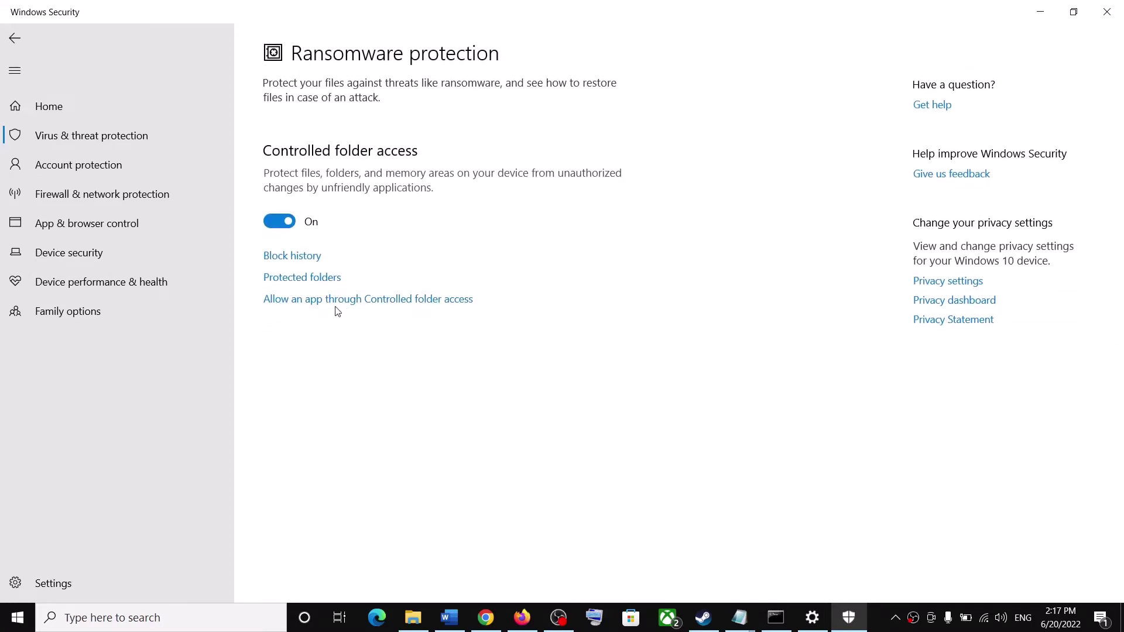
click(379, 306)
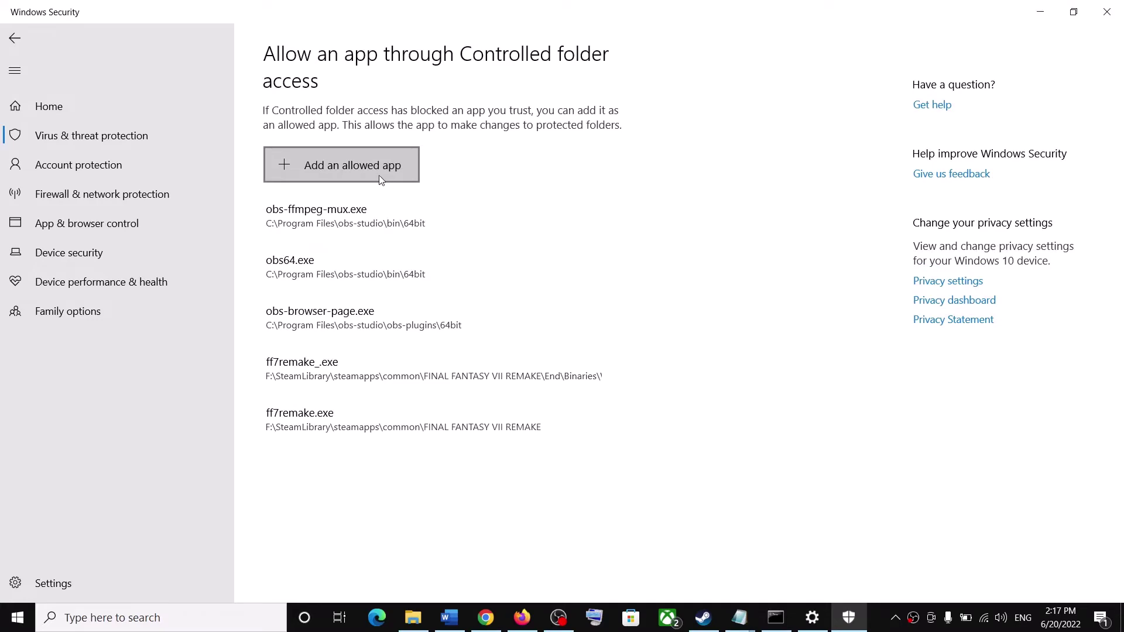
click(378, 171)
Browse C:\Program Files (x86)\Steam\steamapps\common looking for the game's folder.
click(328, 223)
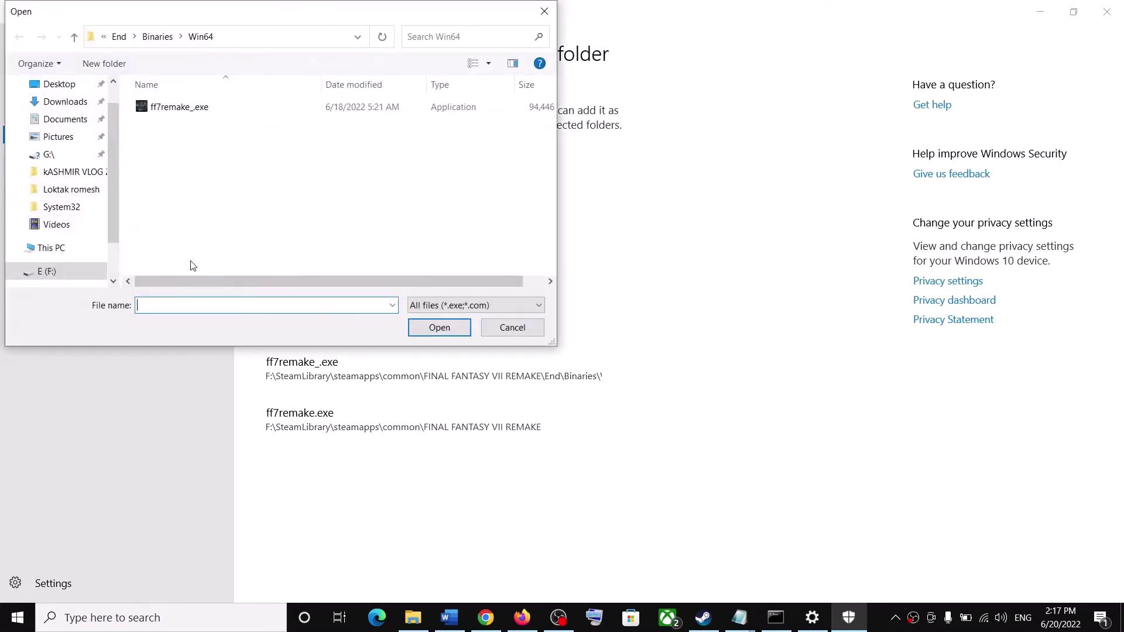
click(56, 250)
scroll(265, 204, down, 3)
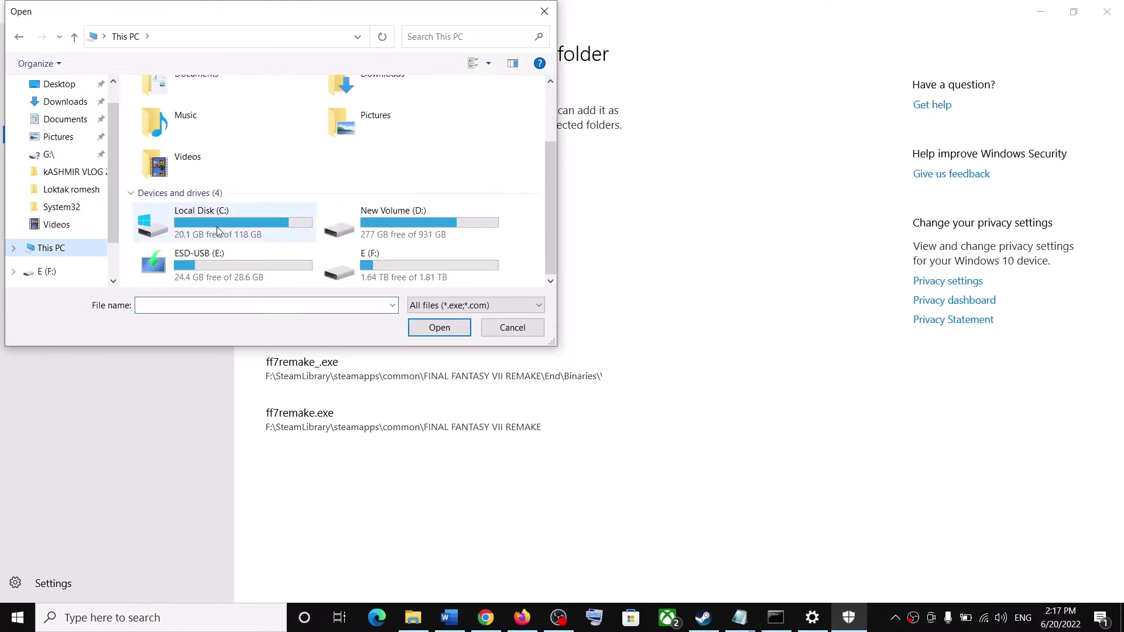
double_click(221, 230)
scroll(237, 211, down, 5)
double_click(212, 157)
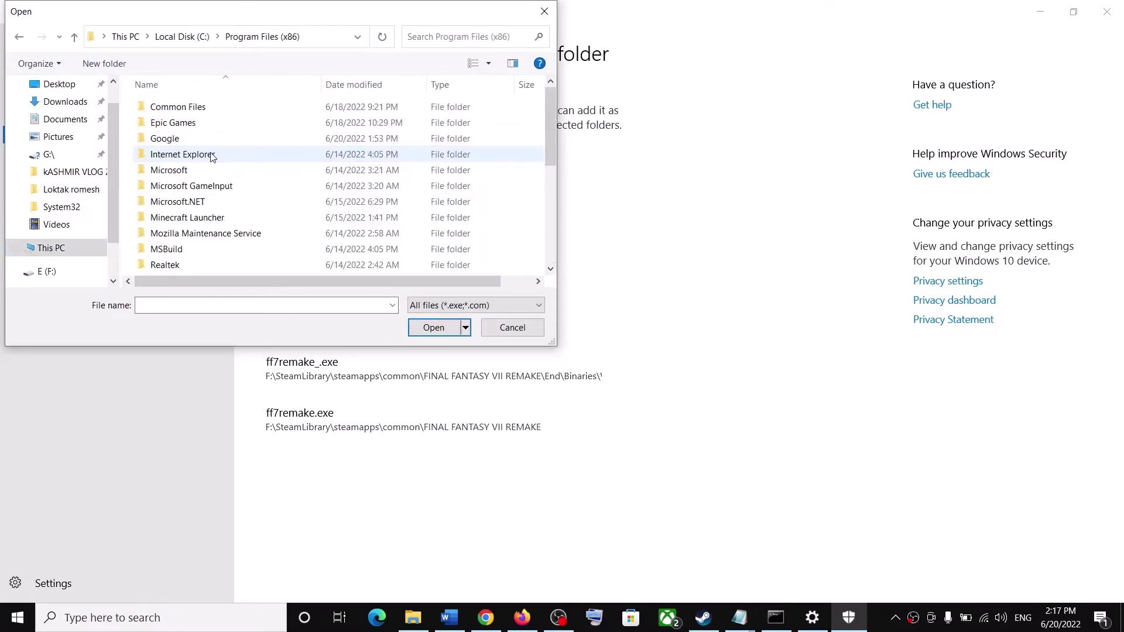
scroll(211, 170, down, 7)
scroll(202, 183, up, 3)
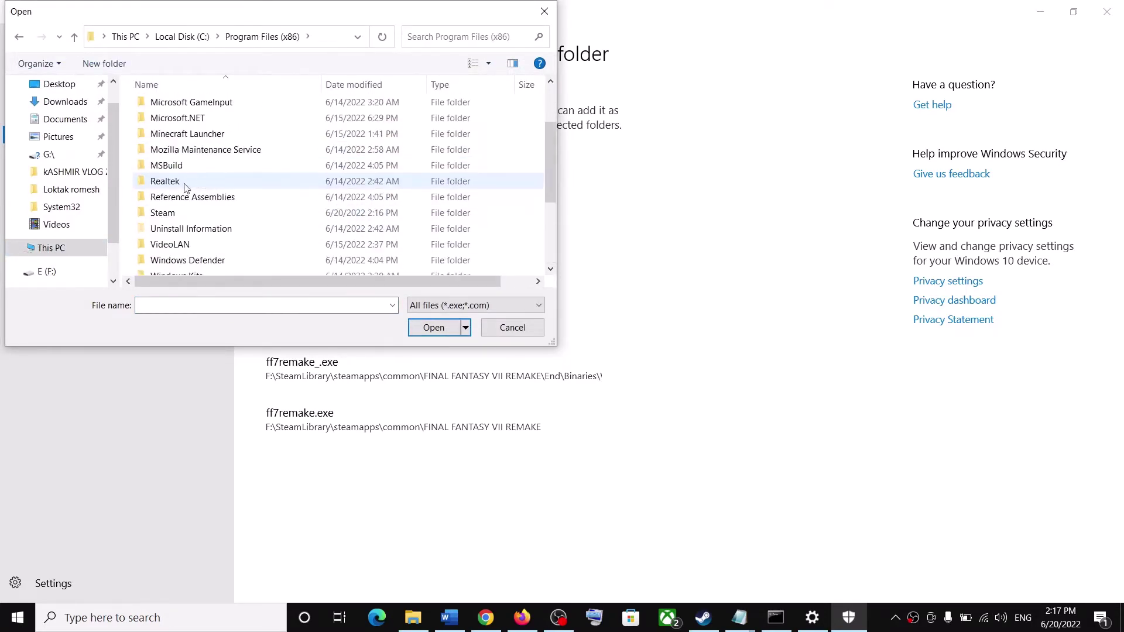
double_click(182, 215)
scroll(179, 176, down, 5)
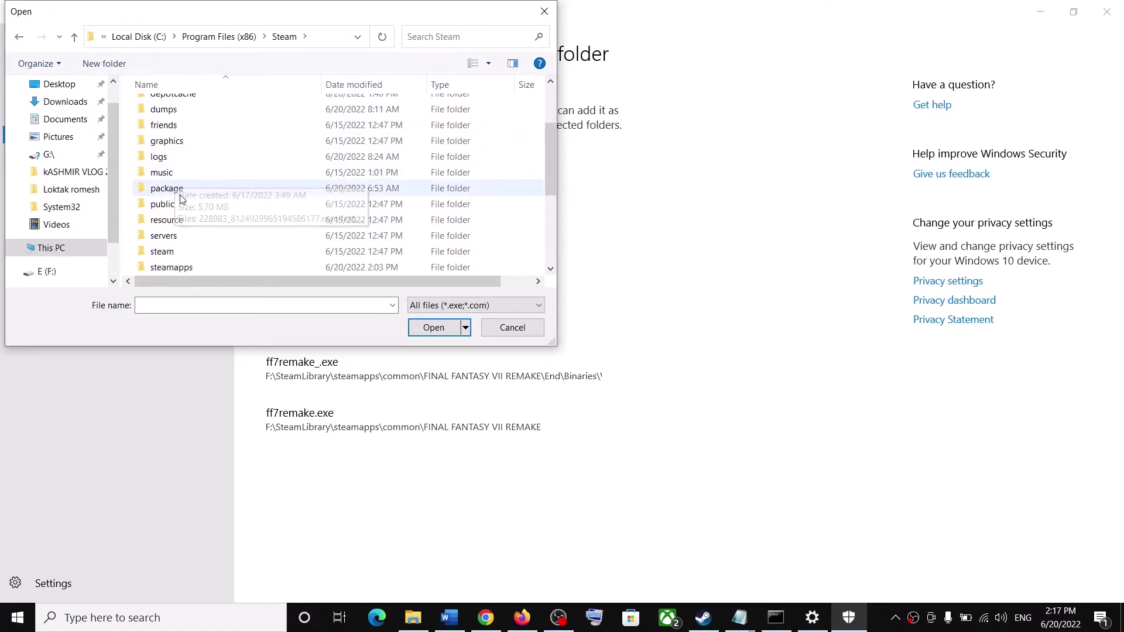
double_click(197, 172)
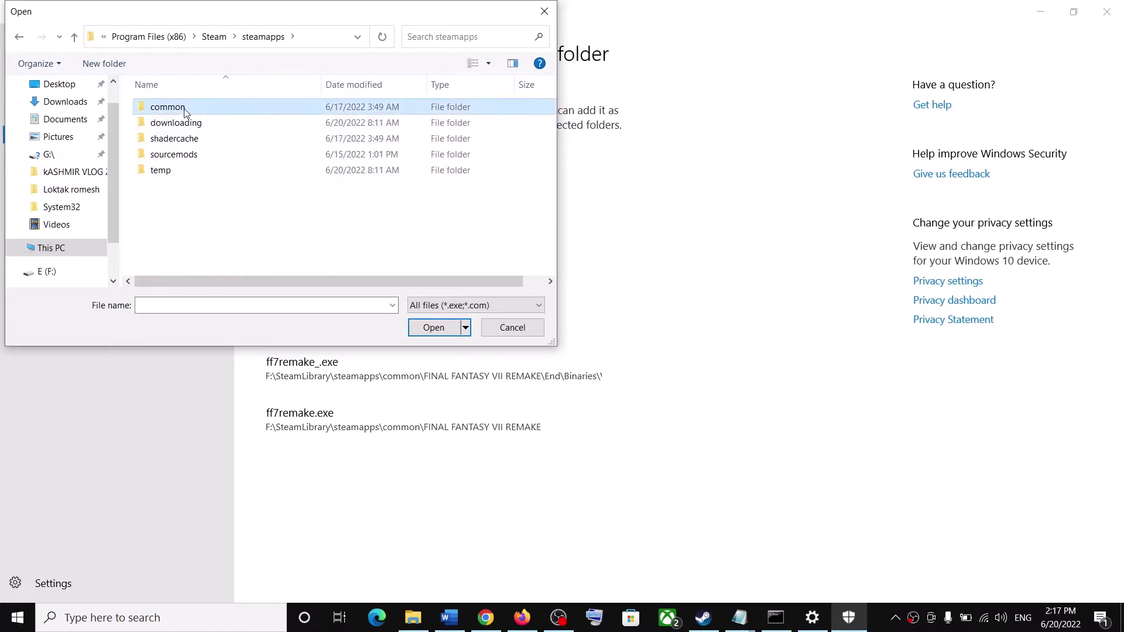
double_click(184, 111)
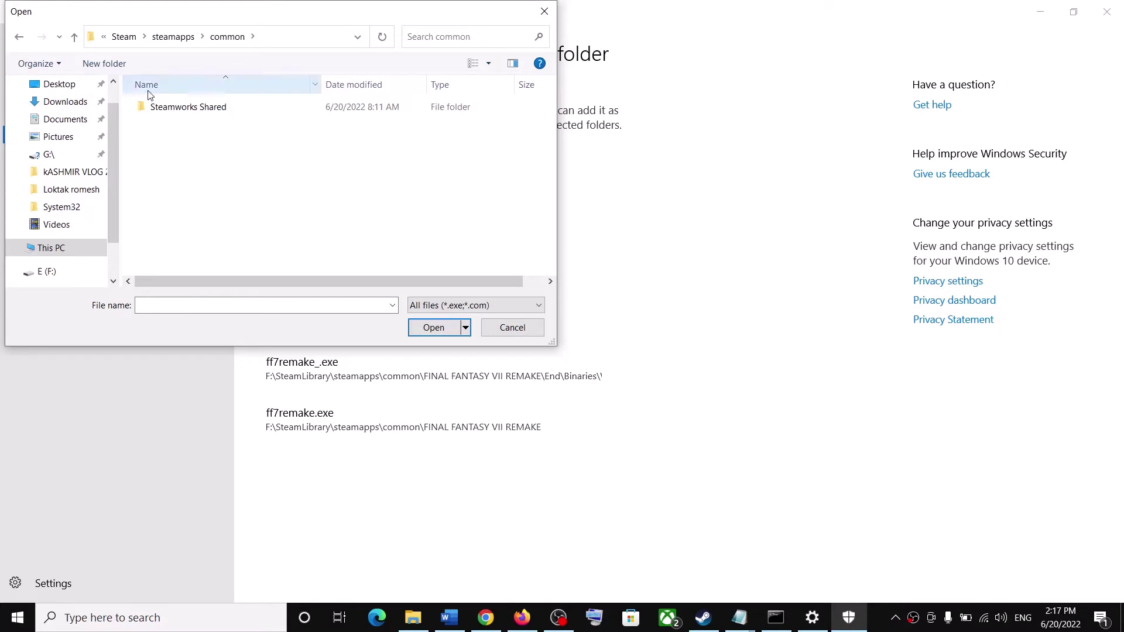
Check the SteamLibrary\steamapps\common folder on drive F: for the game.
click(47, 272)
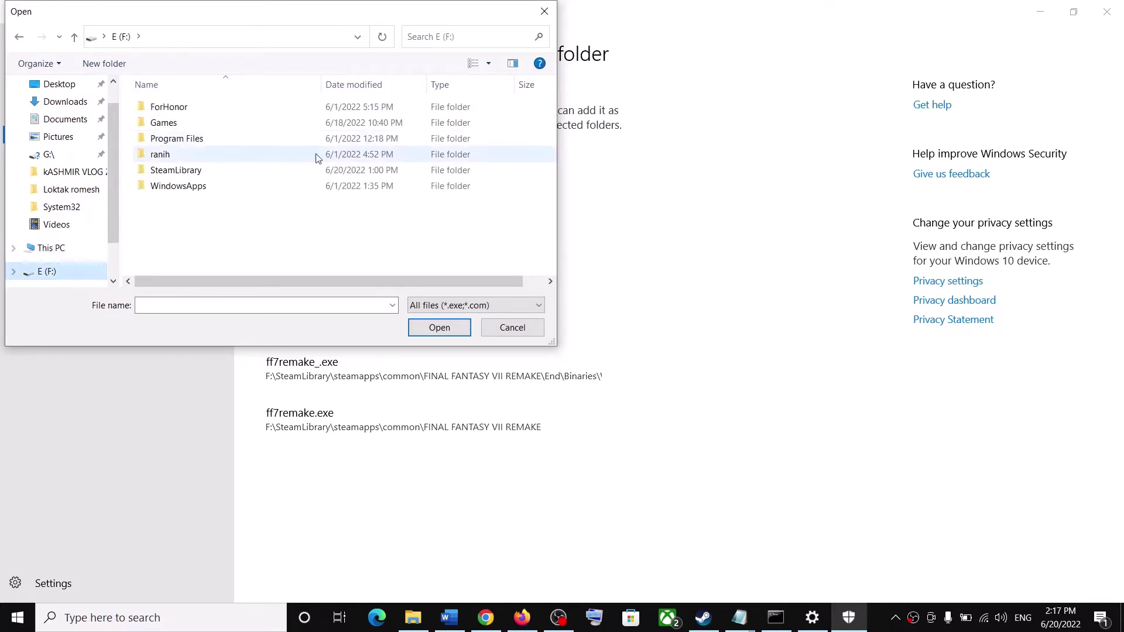
double_click(186, 169)
double_click(192, 113)
double_click(190, 111)
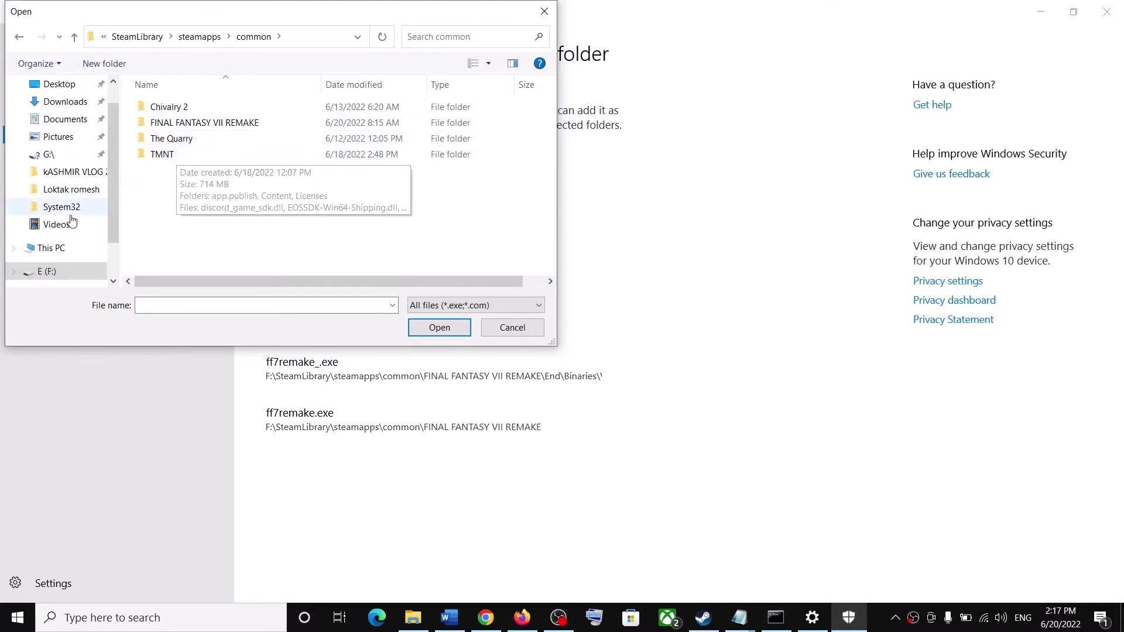
scroll(73, 228, down, 2)
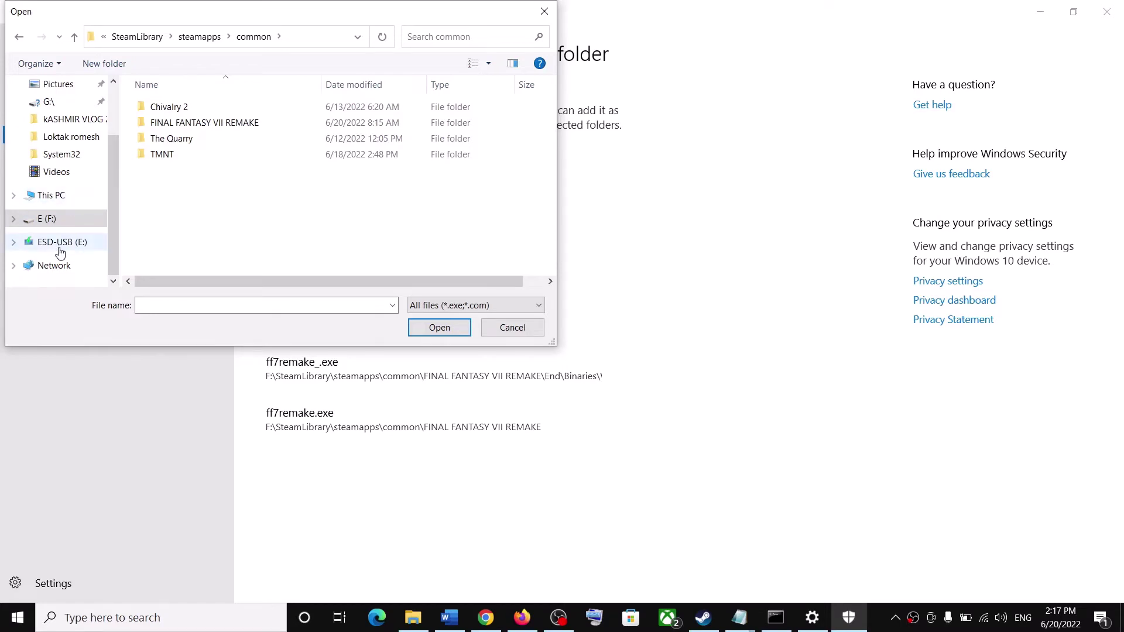
Allow Launcher.exe from D:\SteamLibrary\steamapps\common\Starship Troopers - Terran Command.
click(52, 195)
scroll(369, 187, down, 2)
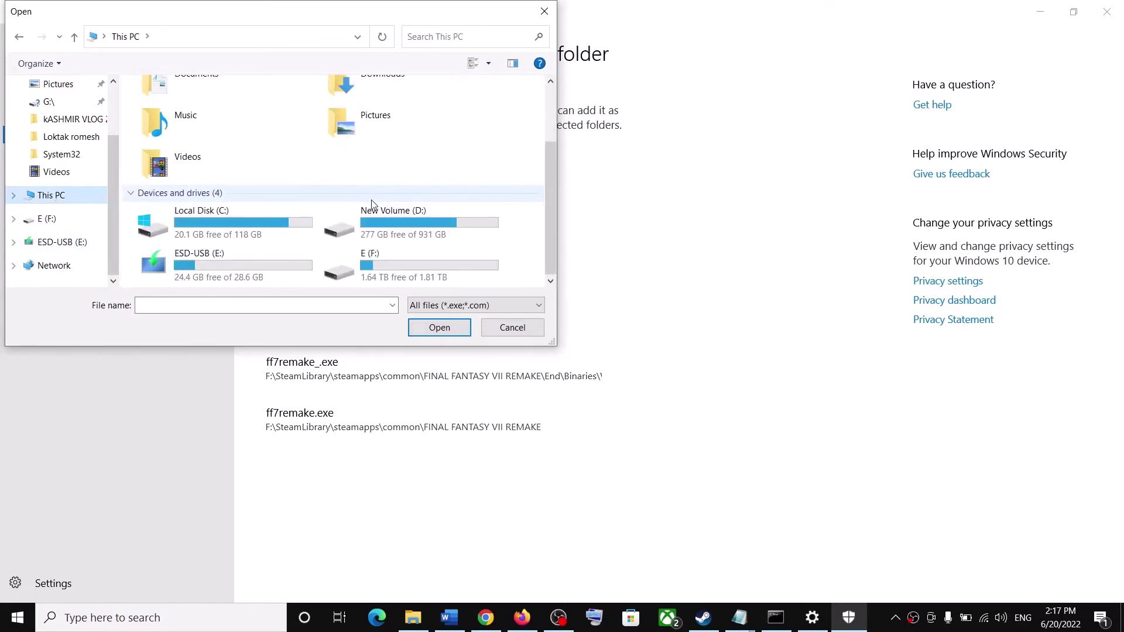
double_click(385, 220)
scroll(217, 176, down, 3)
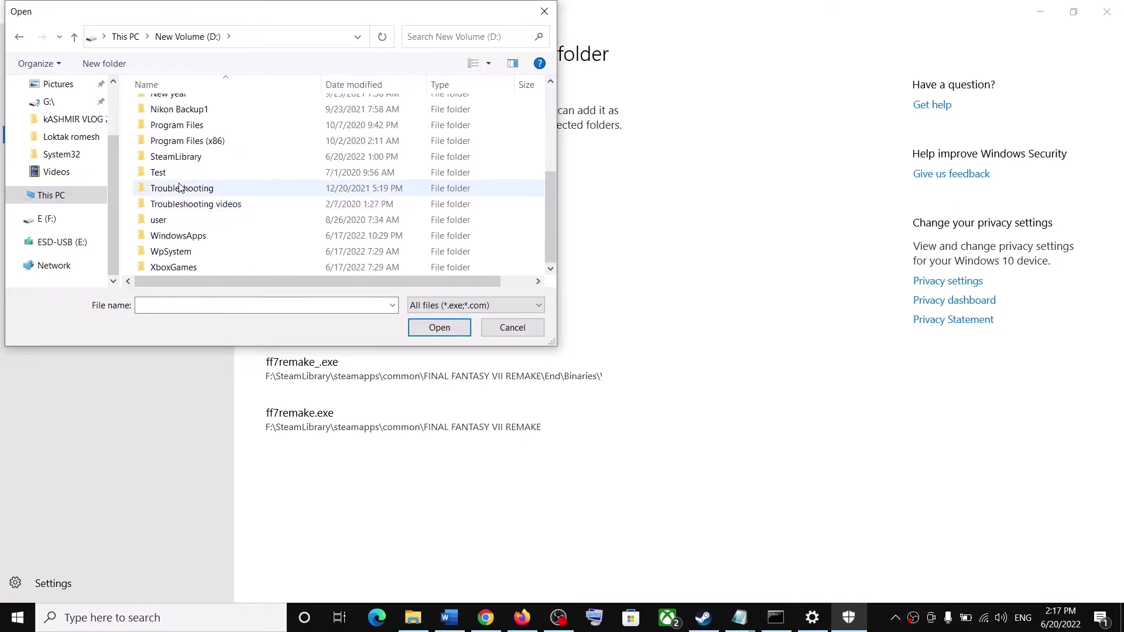
double_click(176, 157)
double_click(176, 106)
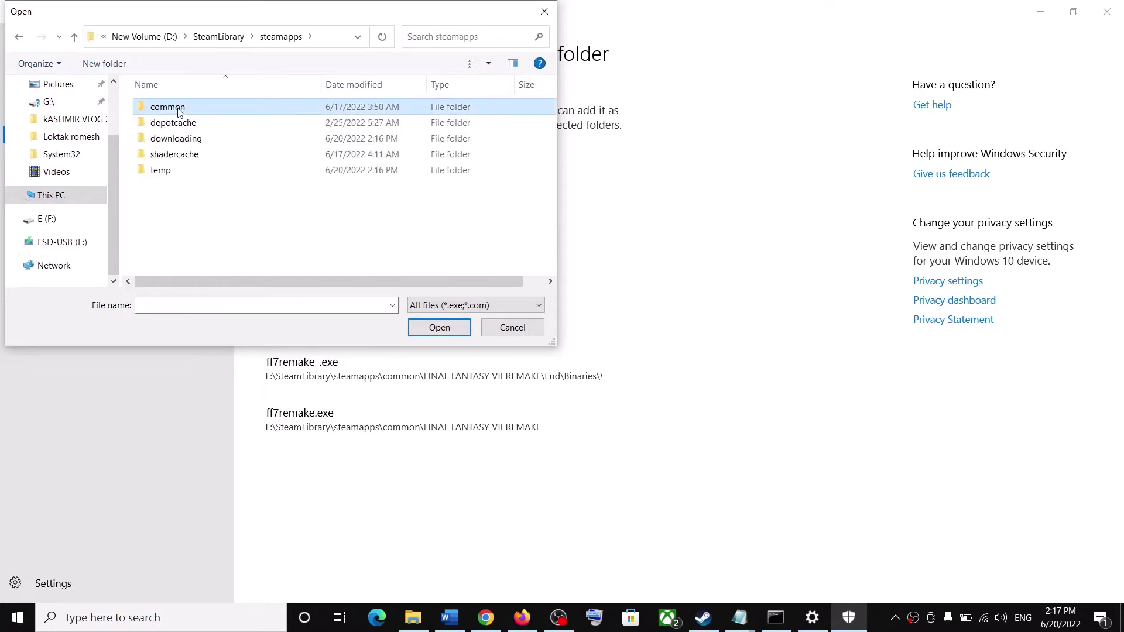
double_click(175, 107)
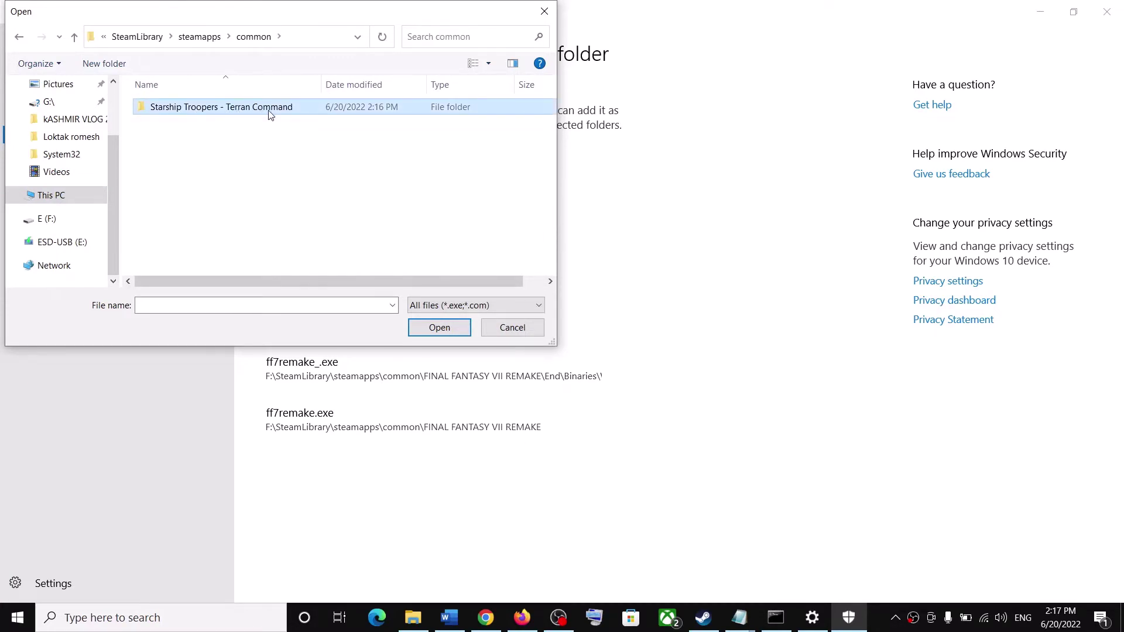
double_click(270, 111)
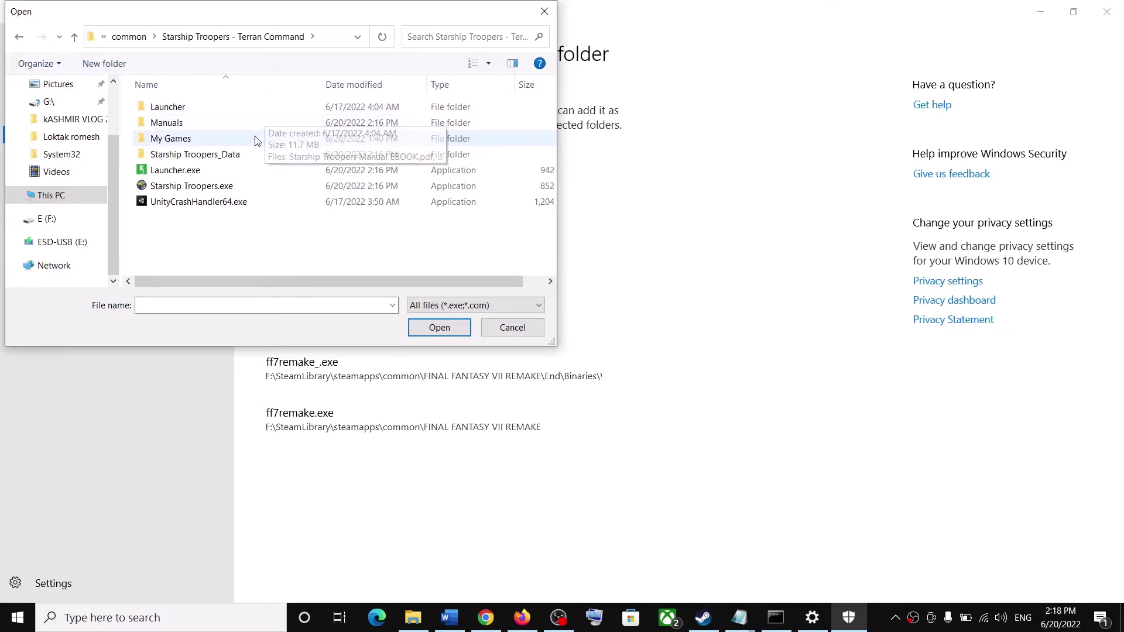
click(189, 176)
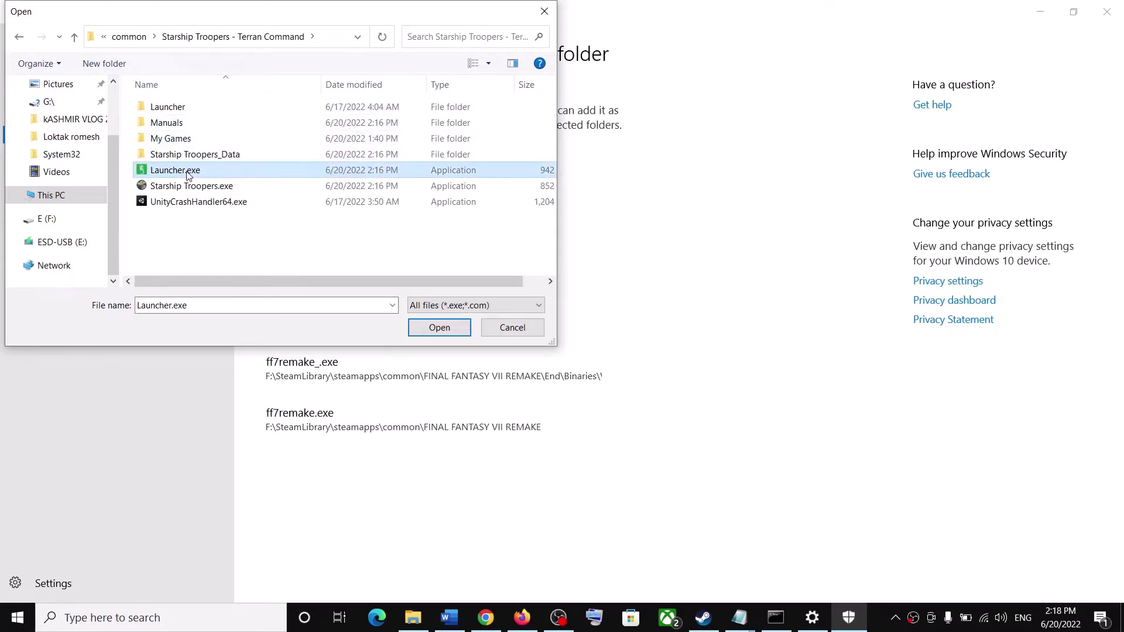
click(438, 327)
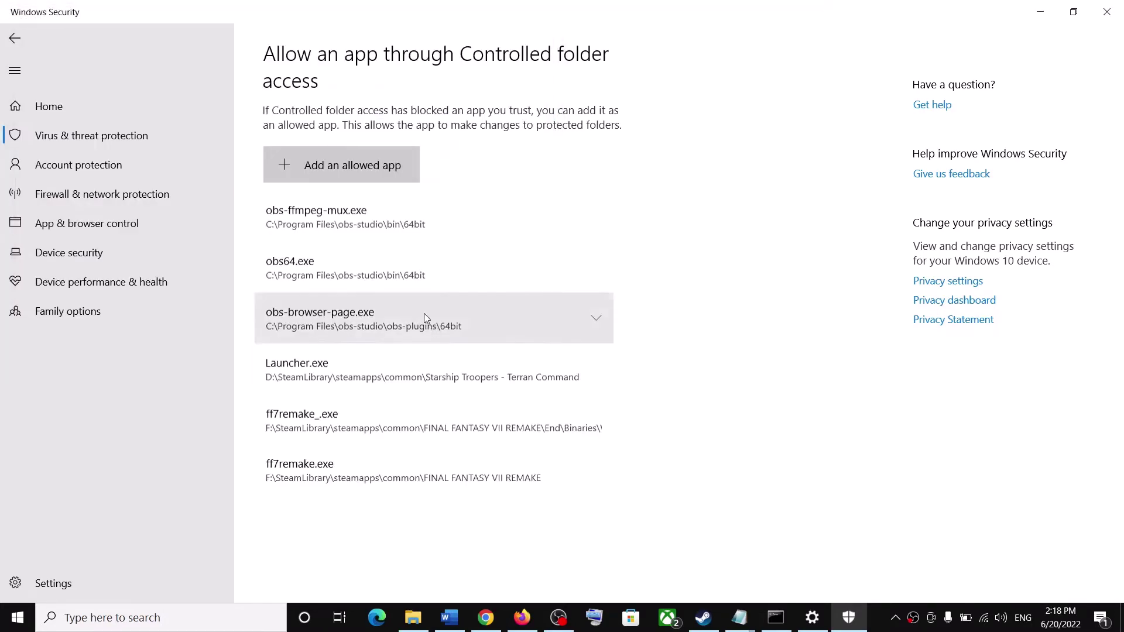
Allow Starship Troopers.exe from the same folder as well, then close Windows Security.
click(338, 167)
click(326, 228)
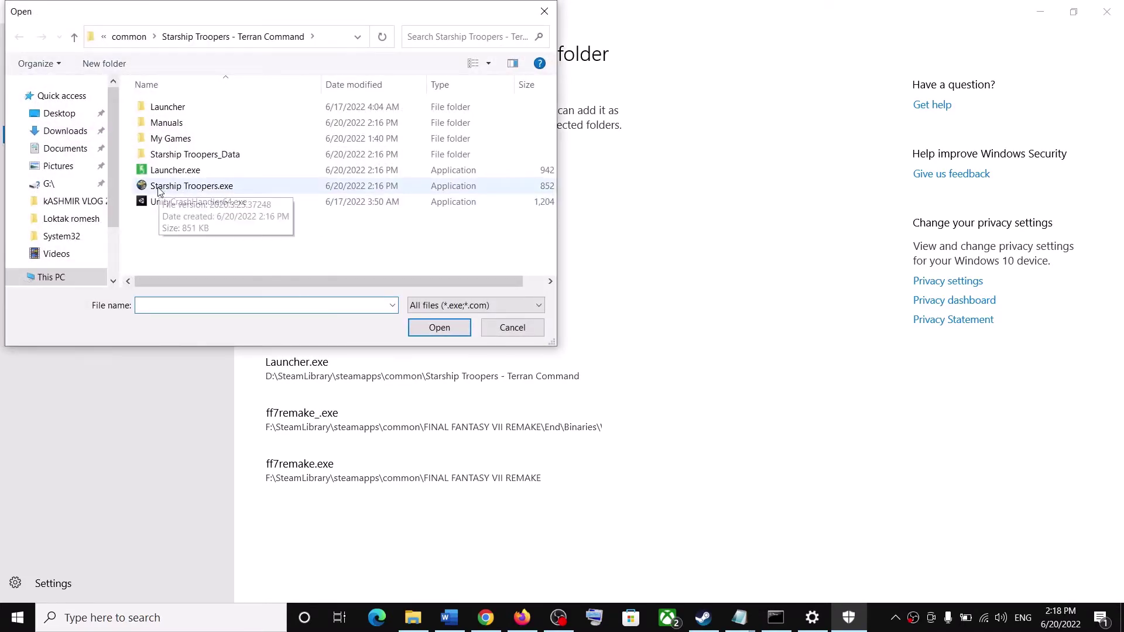
click(177, 191)
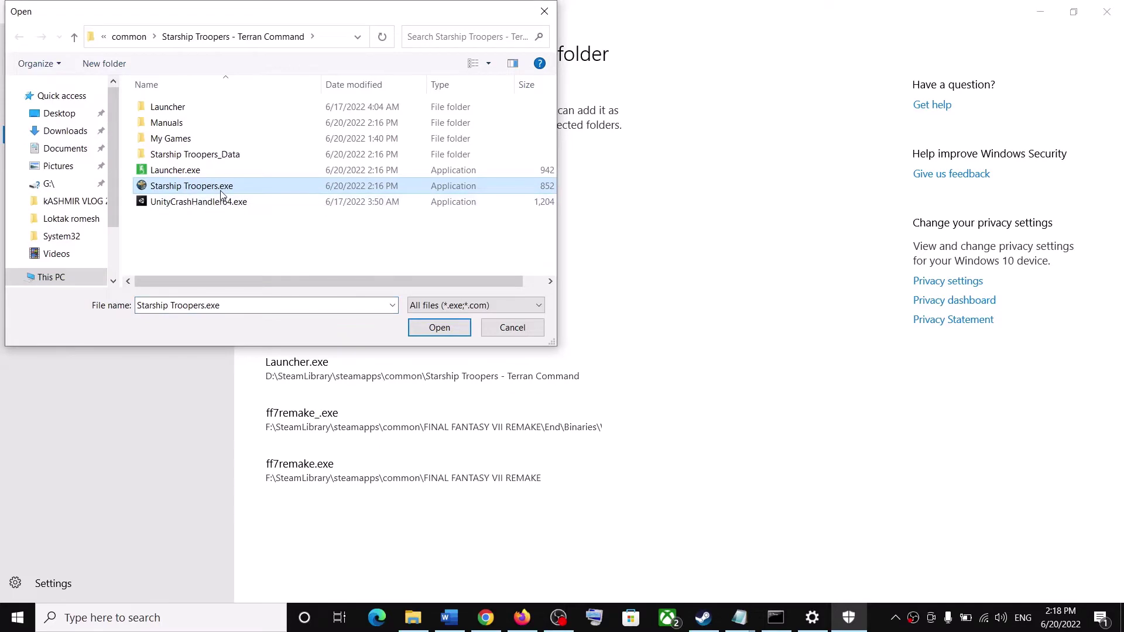
click(451, 329)
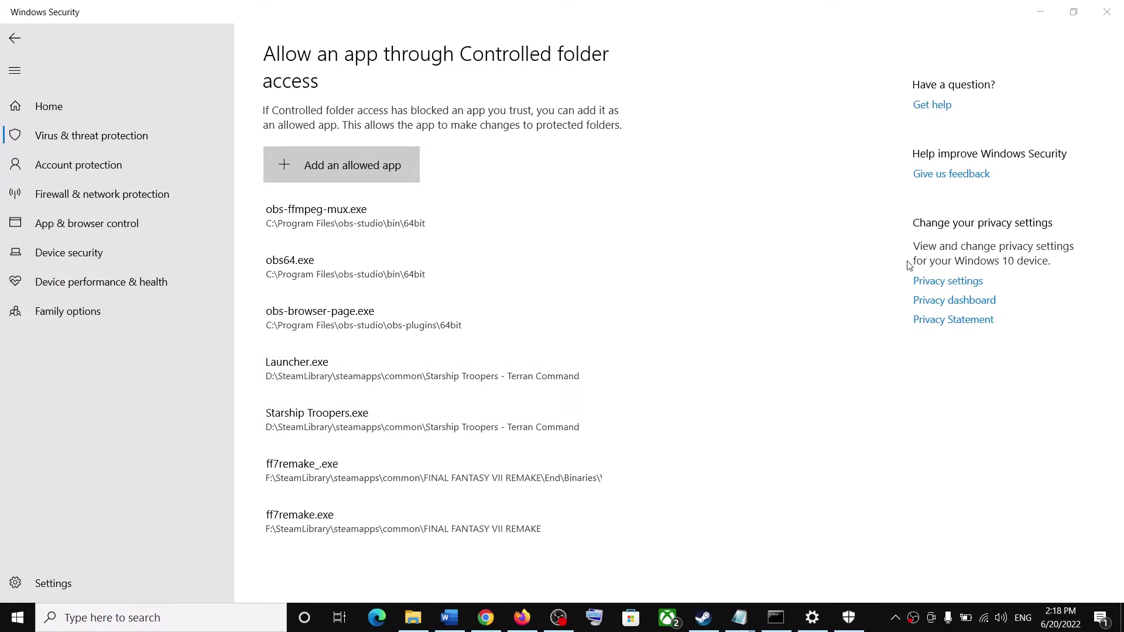
click(1115, 18)
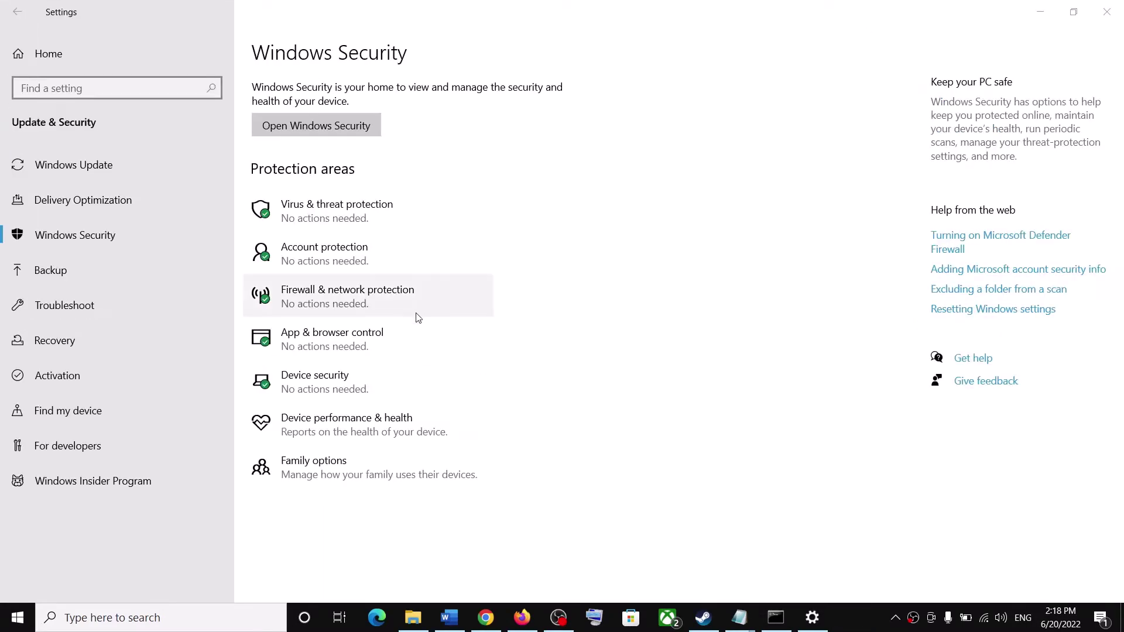
Close Settings and select the Step 7 dedicated-graphics-card instructions in the Word guide.
click(1109, 11)
click(449, 617)
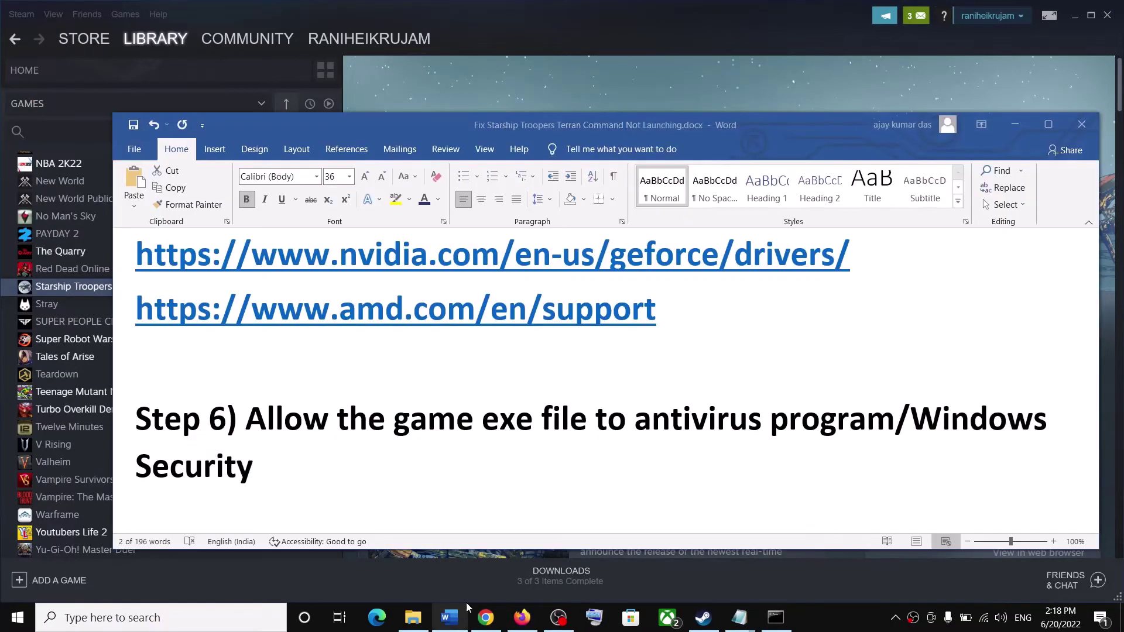
scroll(334, 390, down, 2)
scroll(335, 390, down, 4)
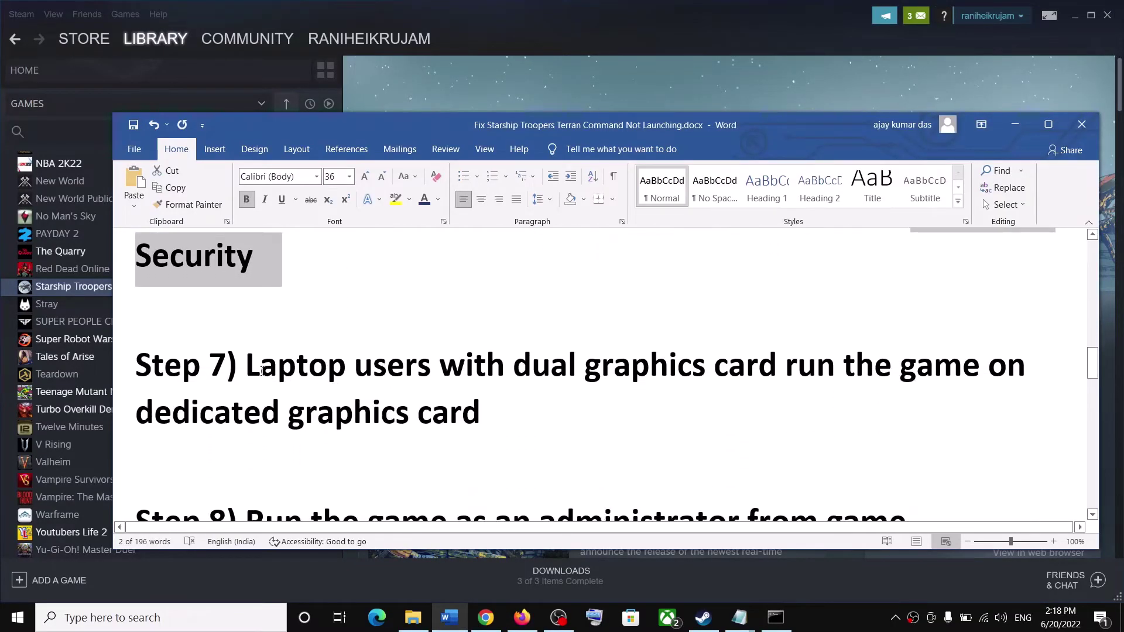
drag(277, 370, 532, 417)
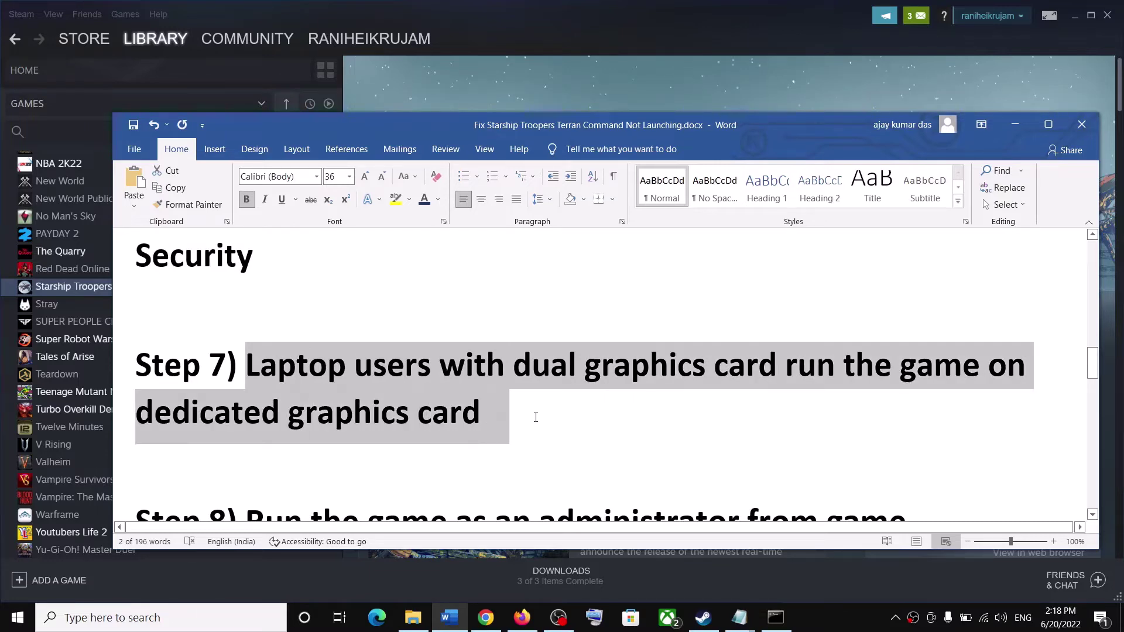
Search 'graphics settings' and open the Graphics settings page.
click(211, 618)
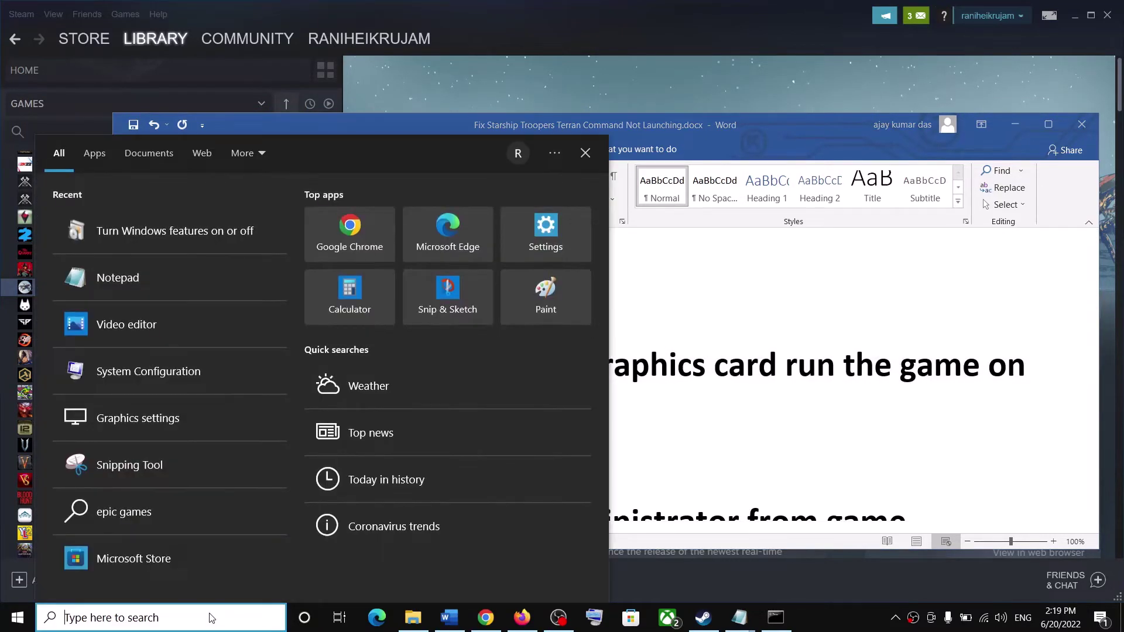
text(graphic)
text(s settings)
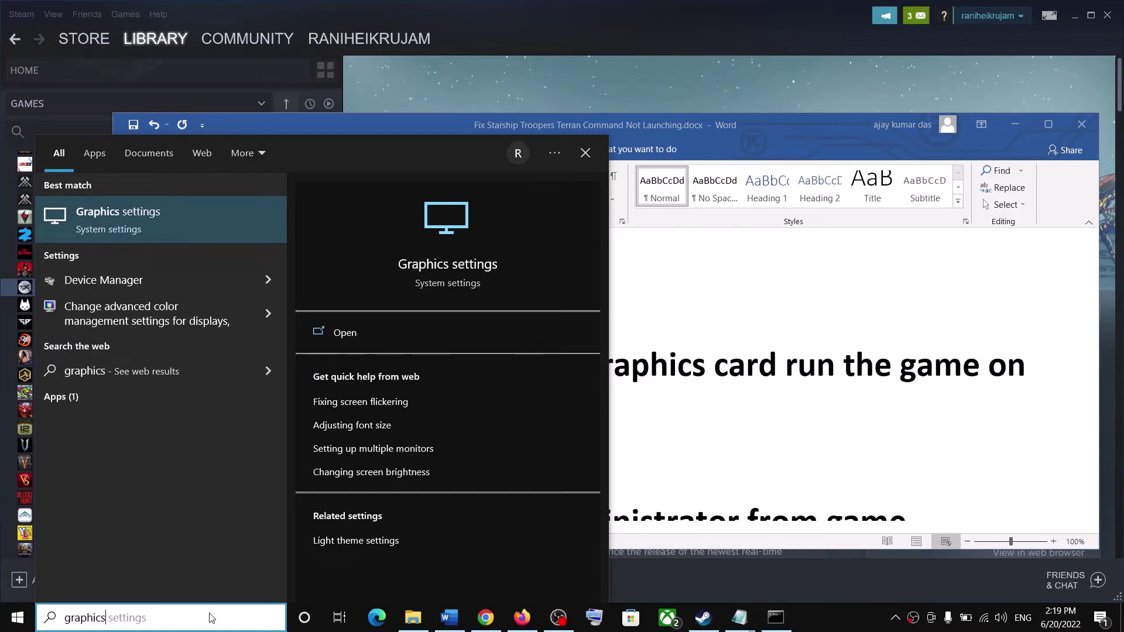
click(133, 223)
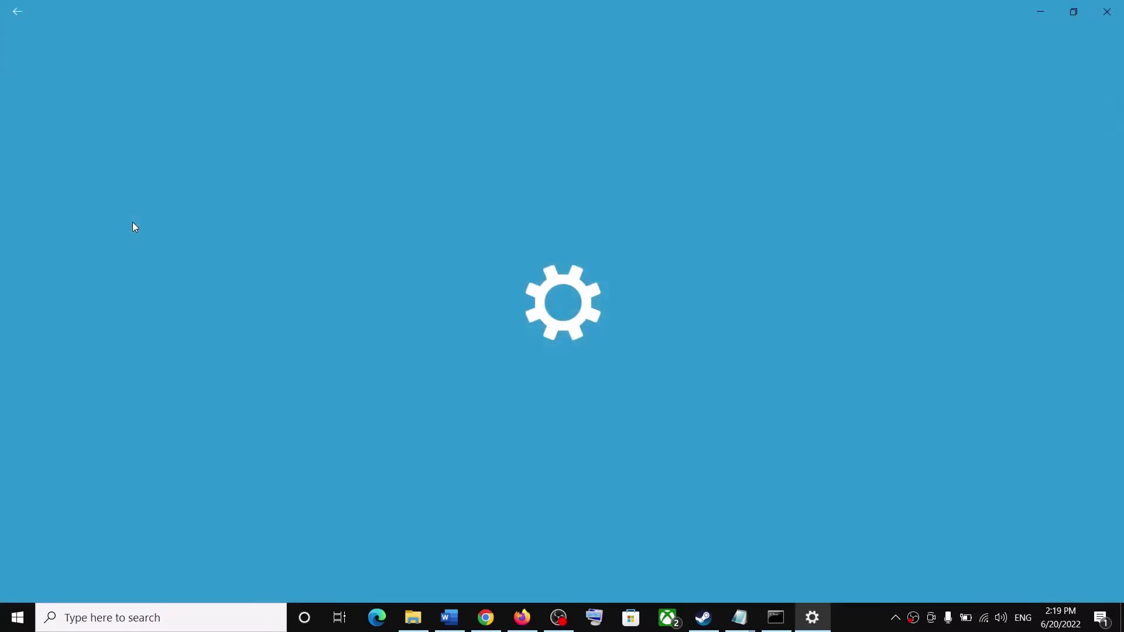
Add Launcher.exe from D:\SteamLibrary\steamapps\common\Starship Troopers - Terran Command to the graphics list.
click(54, 349)
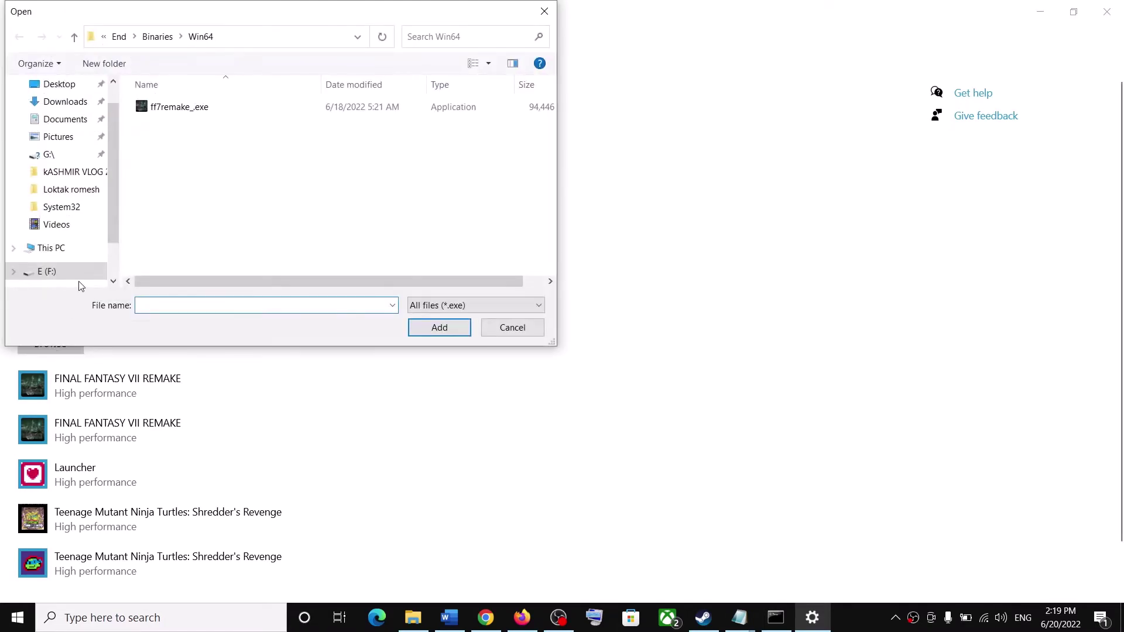
scroll(65, 262, down, 1)
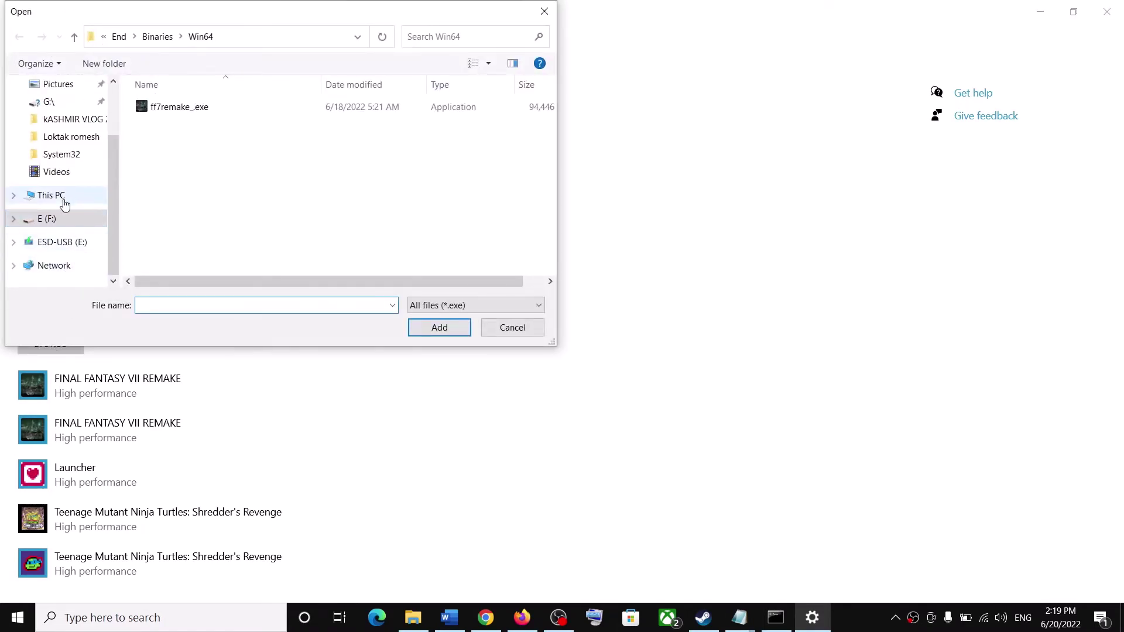
click(63, 199)
scroll(462, 201, down, 3)
double_click(394, 234)
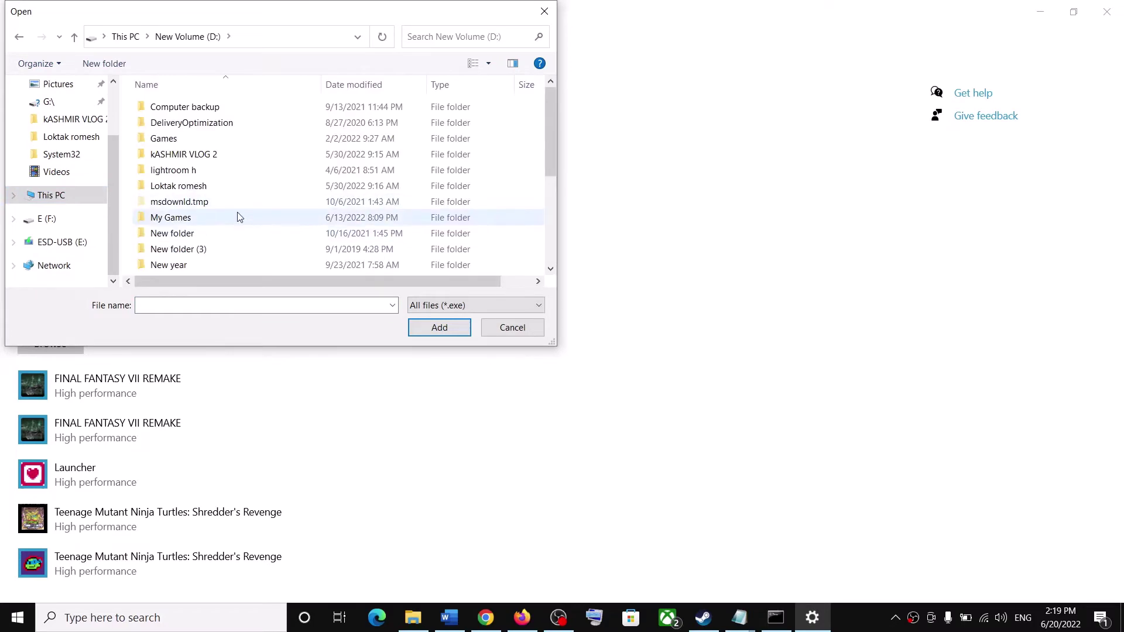
scroll(239, 218, down, 3)
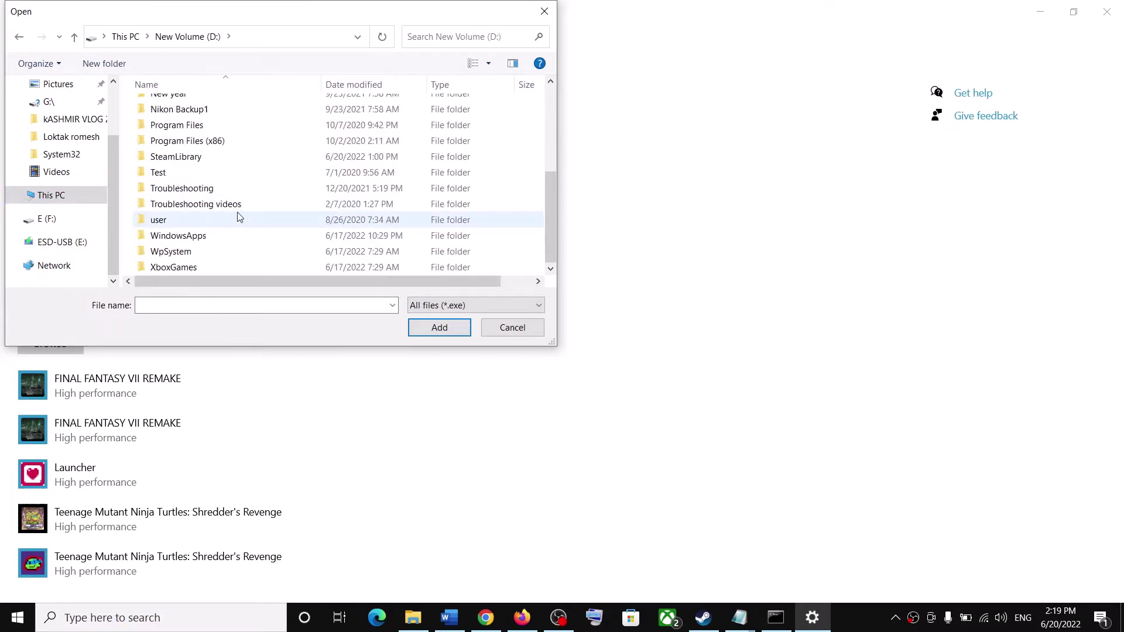
double_click(164, 154)
double_click(182, 114)
double_click(180, 109)
double_click(184, 110)
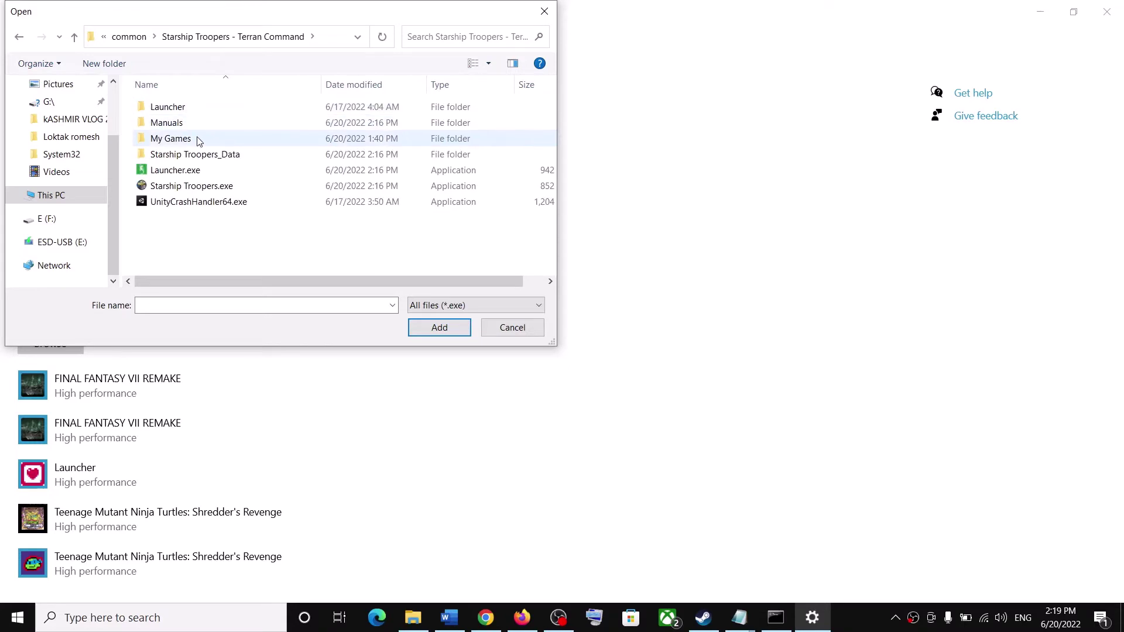
click(202, 175)
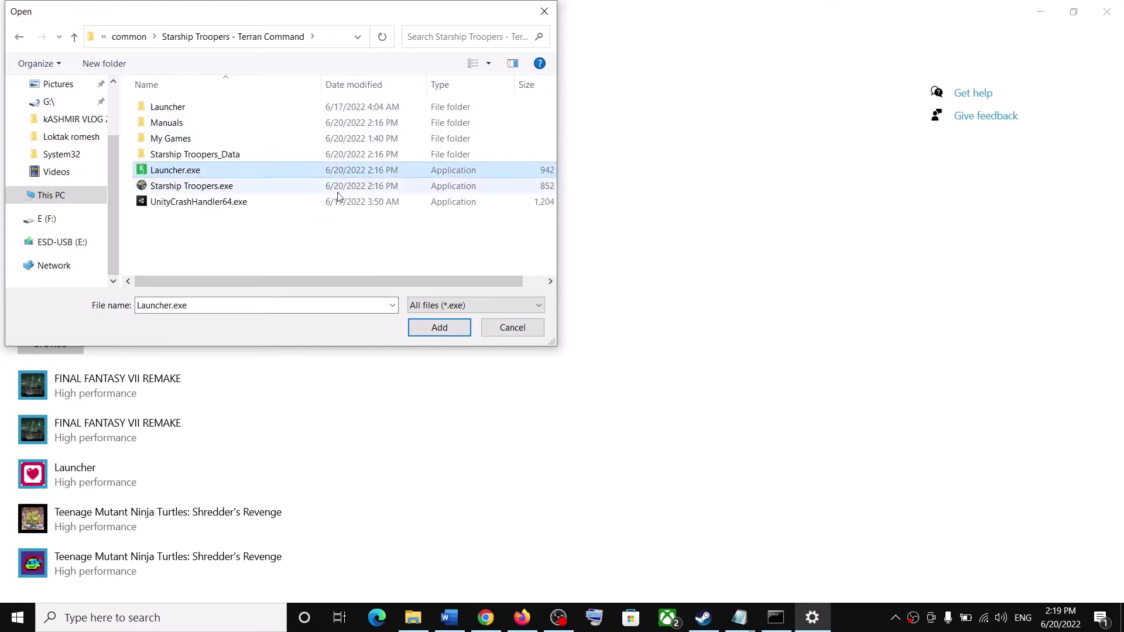
click(438, 331)
Set the Launcher's graphics preference to High performance and save it.
scroll(203, 379, down, 3)
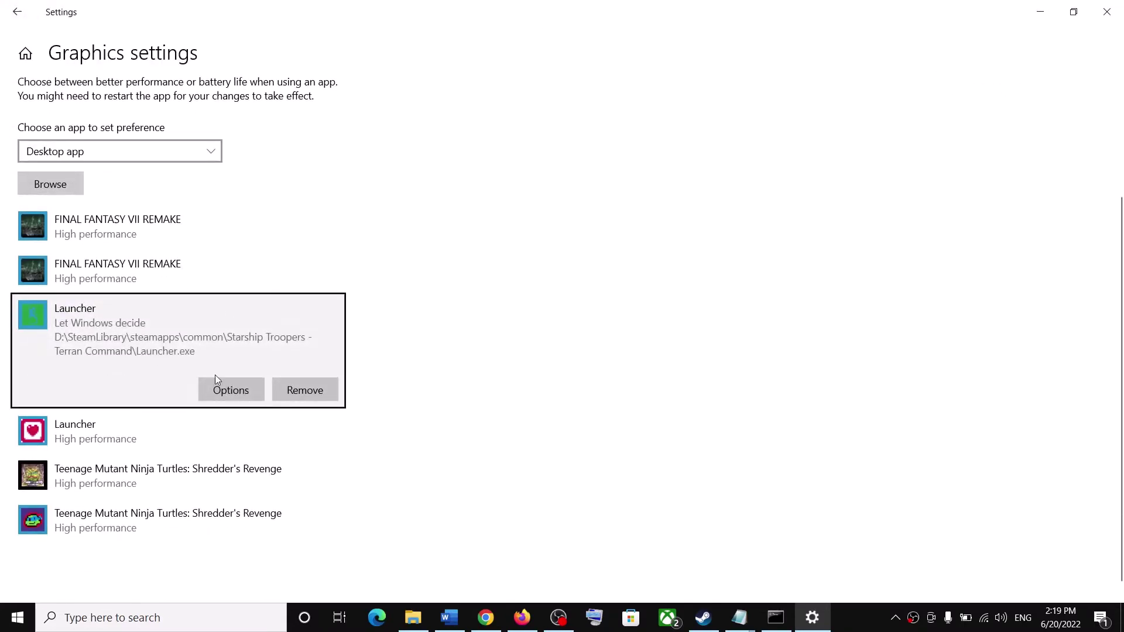
click(222, 392)
click(455, 335)
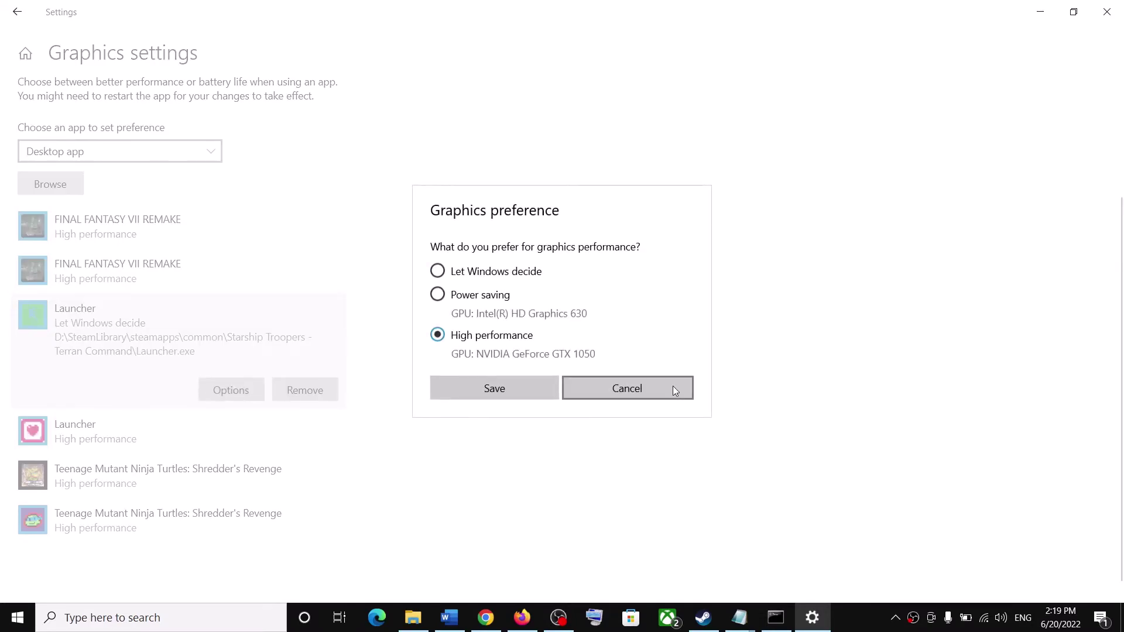
click(486, 390)
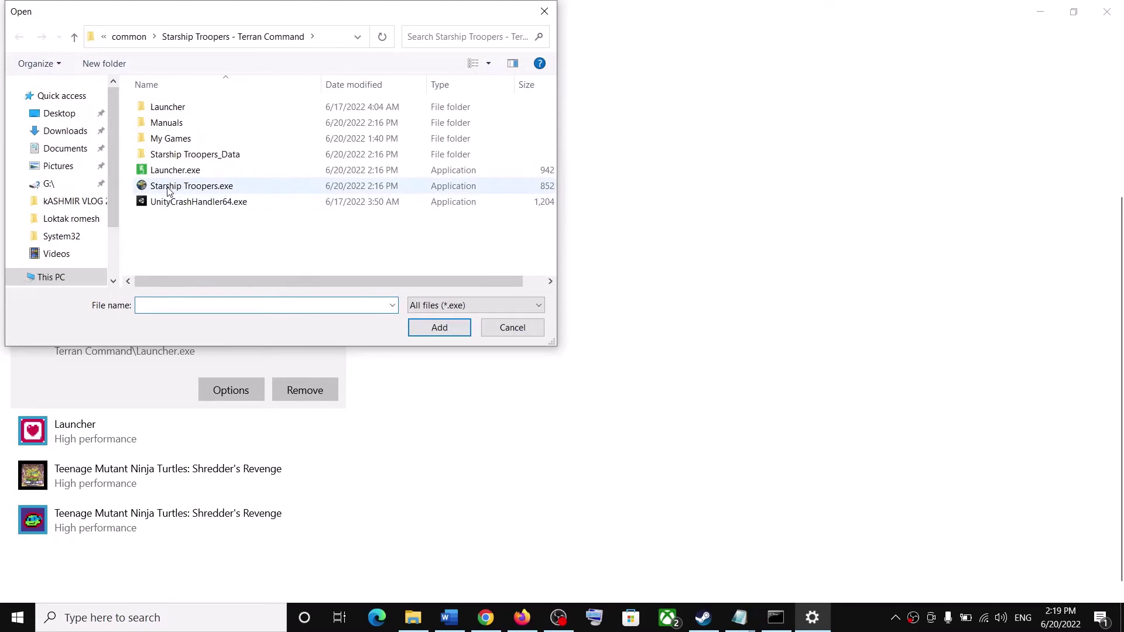
Add Starship Troopers.exe and save High performance graphics for it.
click(168, 187)
click(431, 327)
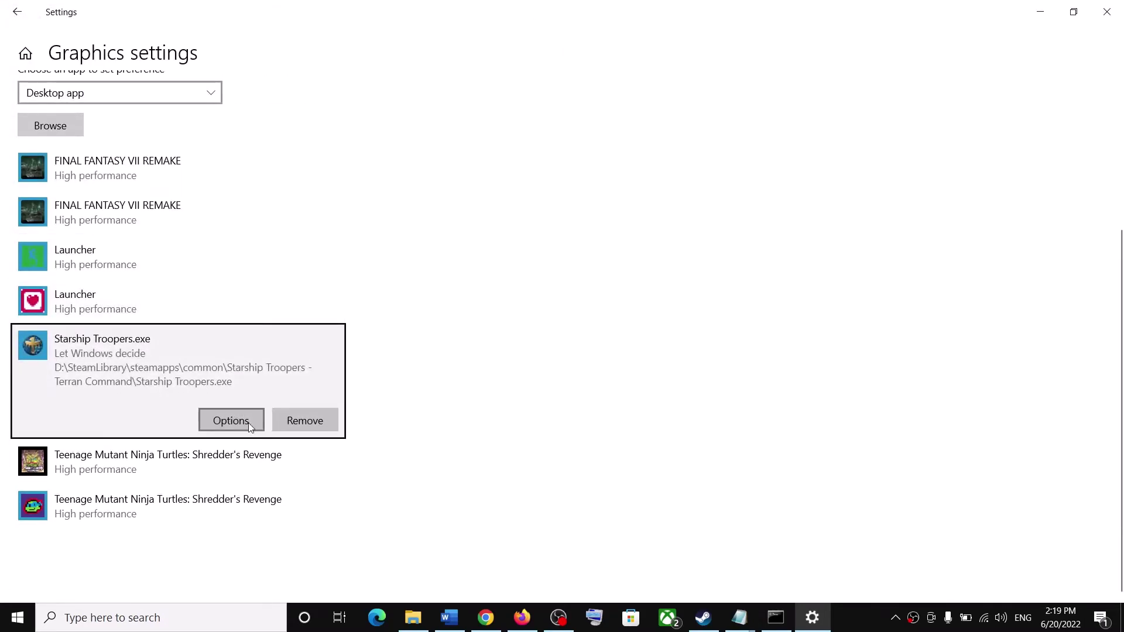
click(253, 426)
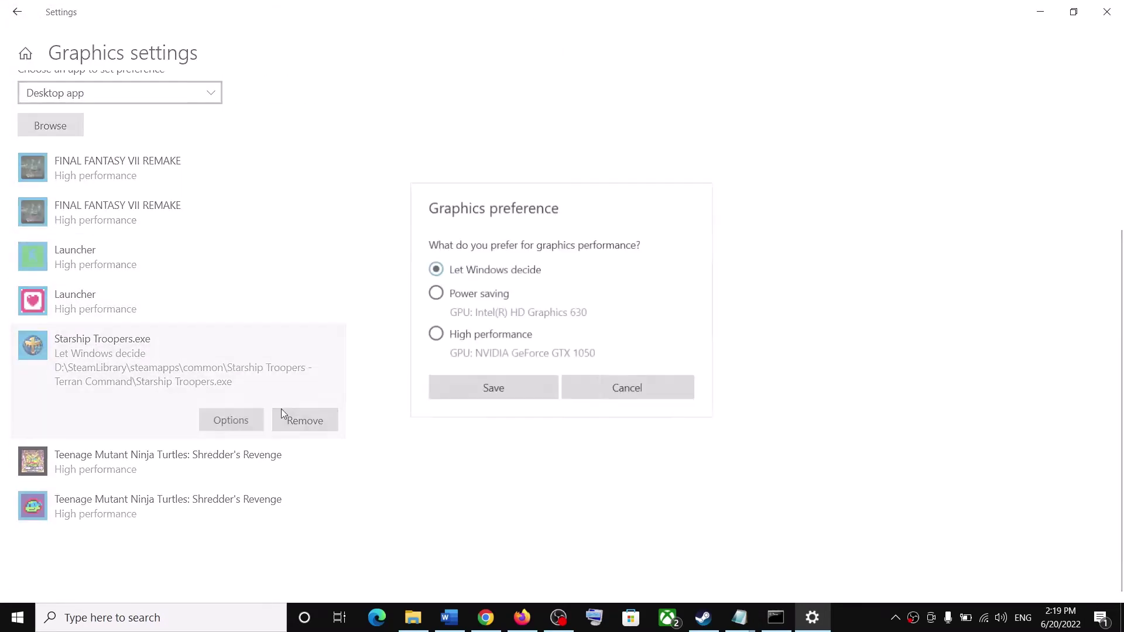
click(511, 397)
Close Settings and highlight the Step 8 run-as-administrator instruction in the guide.
click(1107, 11)
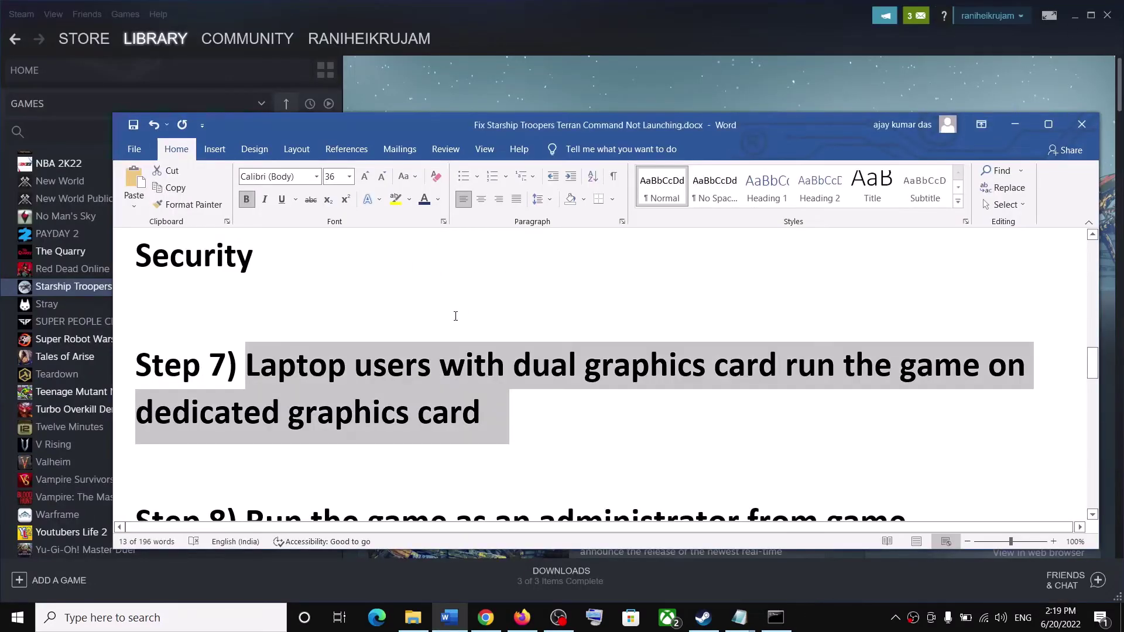
scroll(444, 329, down, 3)
scroll(367, 367, down, 1)
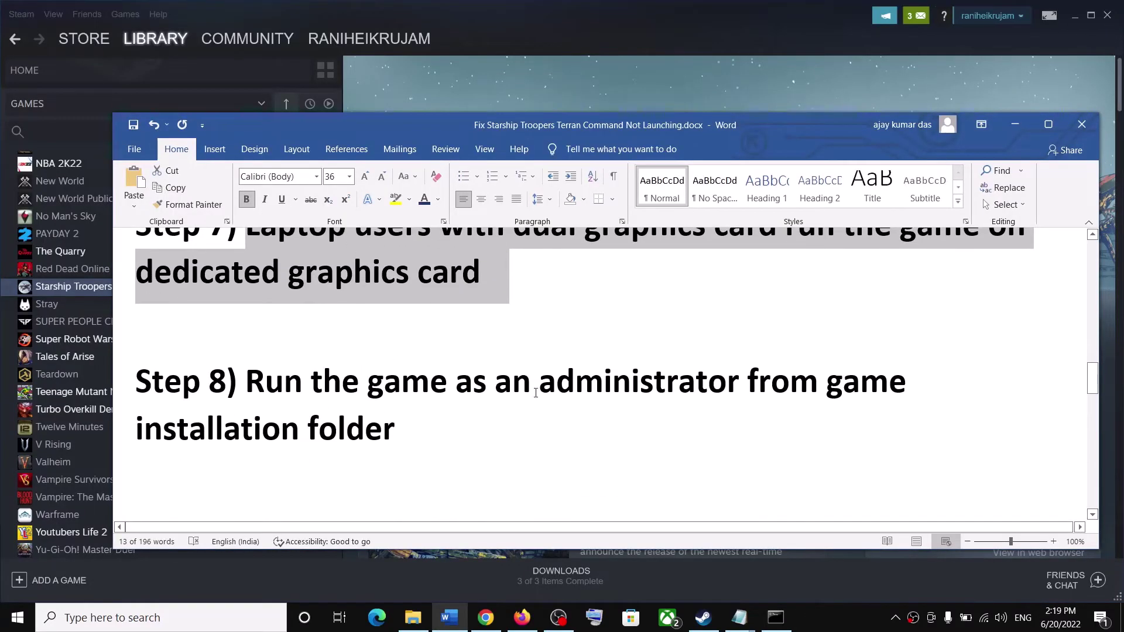
drag(290, 379, 735, 422)
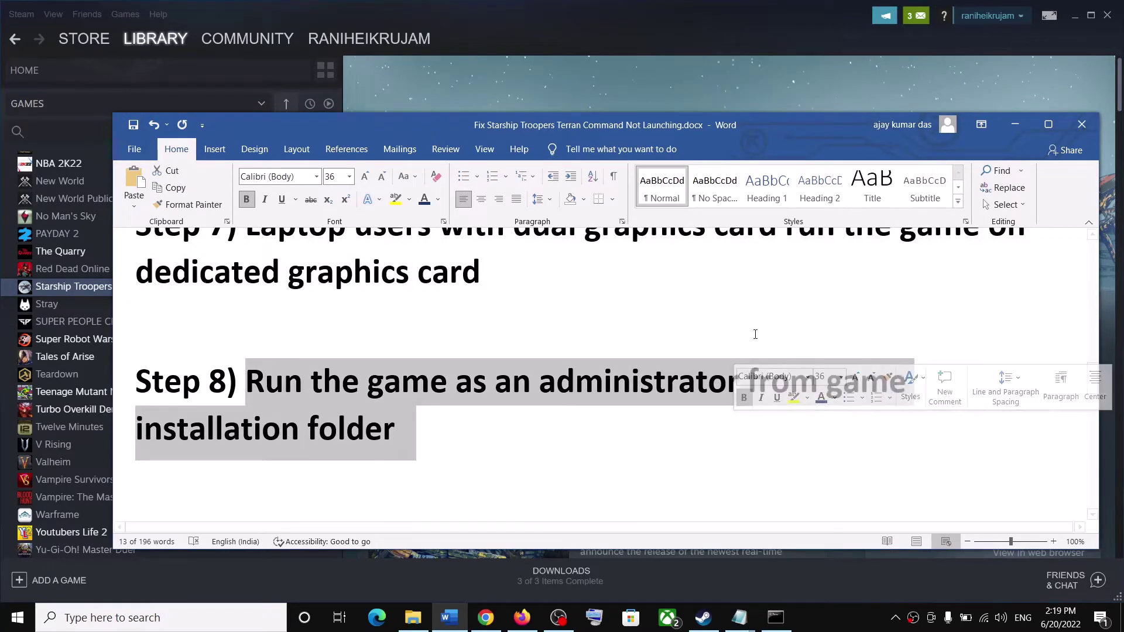
Use Manage > Browse local files on Starship Troopers in the Steam library to open its install folder.
click(703, 618)
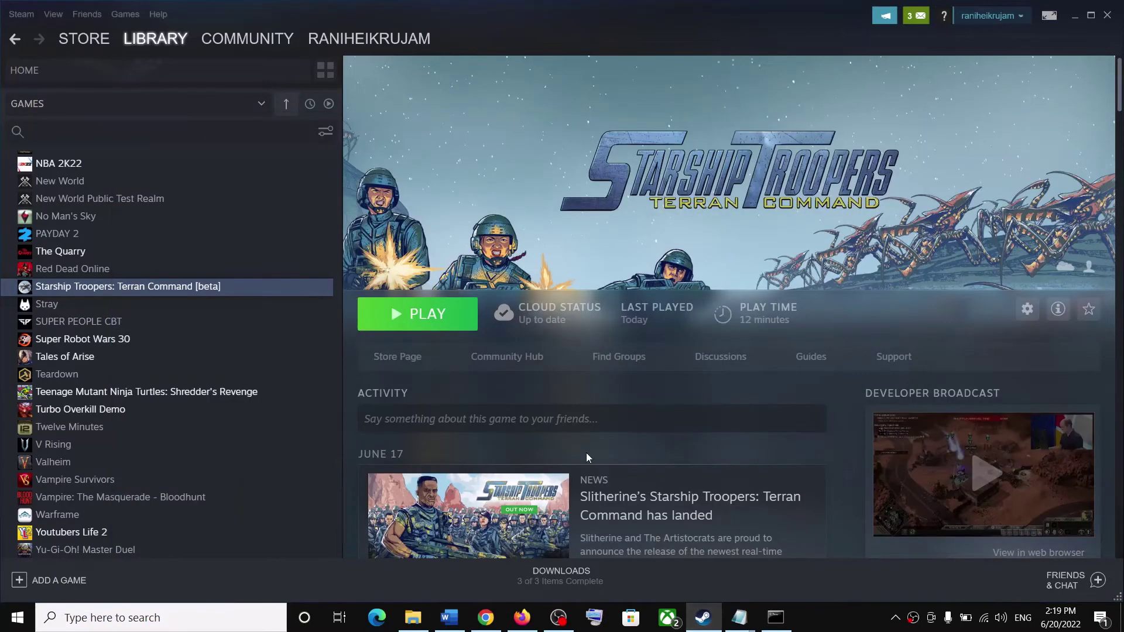
right_click(192, 288)
mouse_move(257, 352)
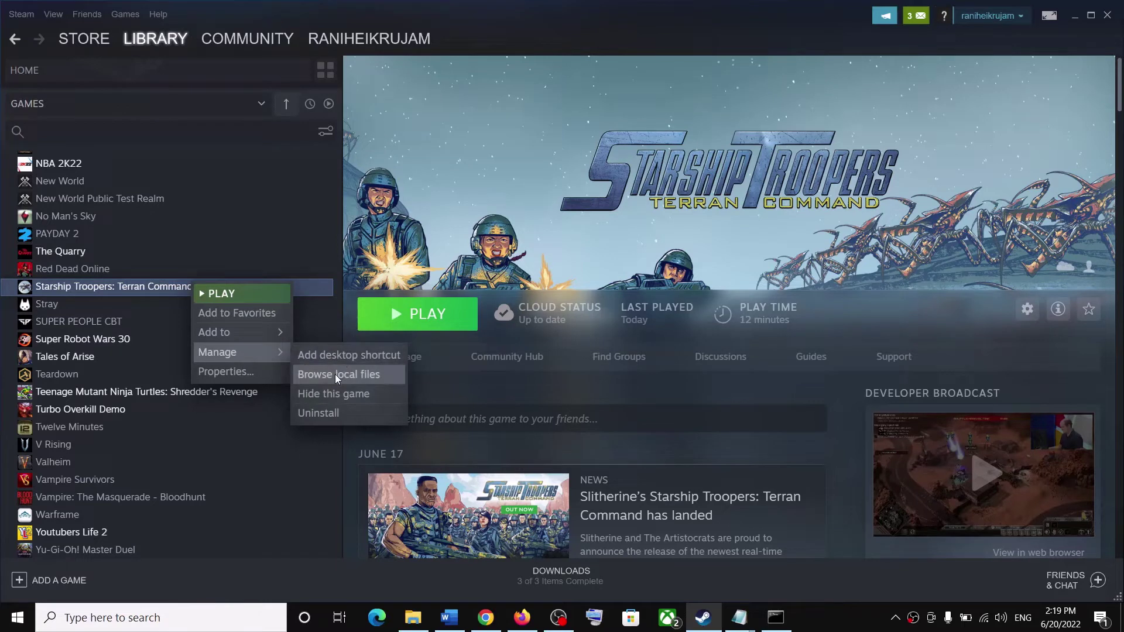
click(337, 374)
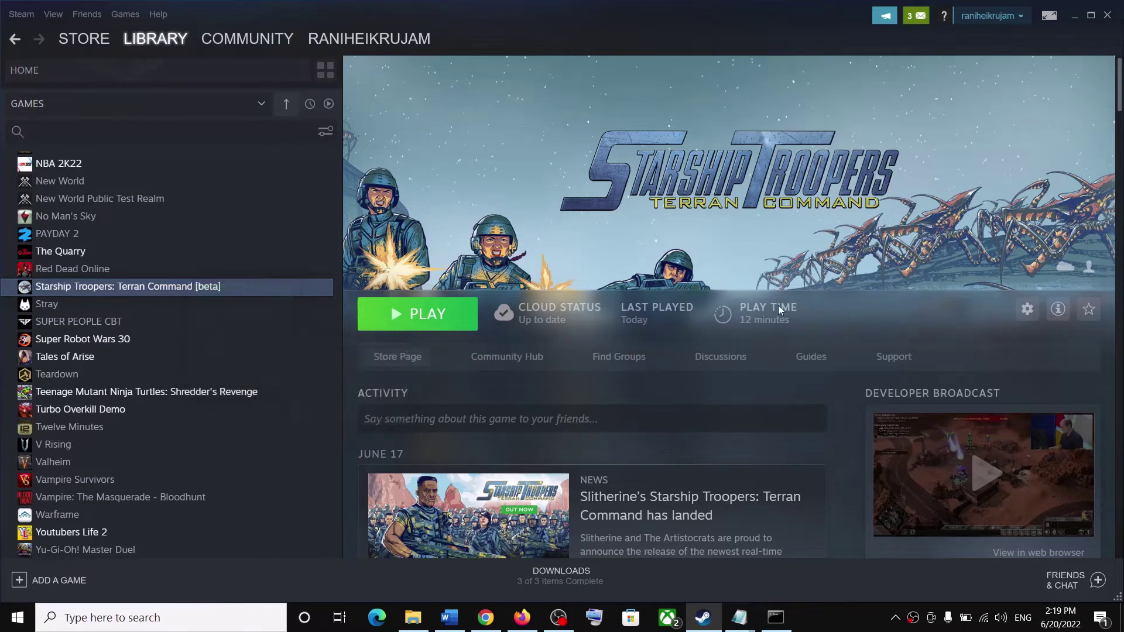
right_click(196, 293)
mouse_move(248, 361)
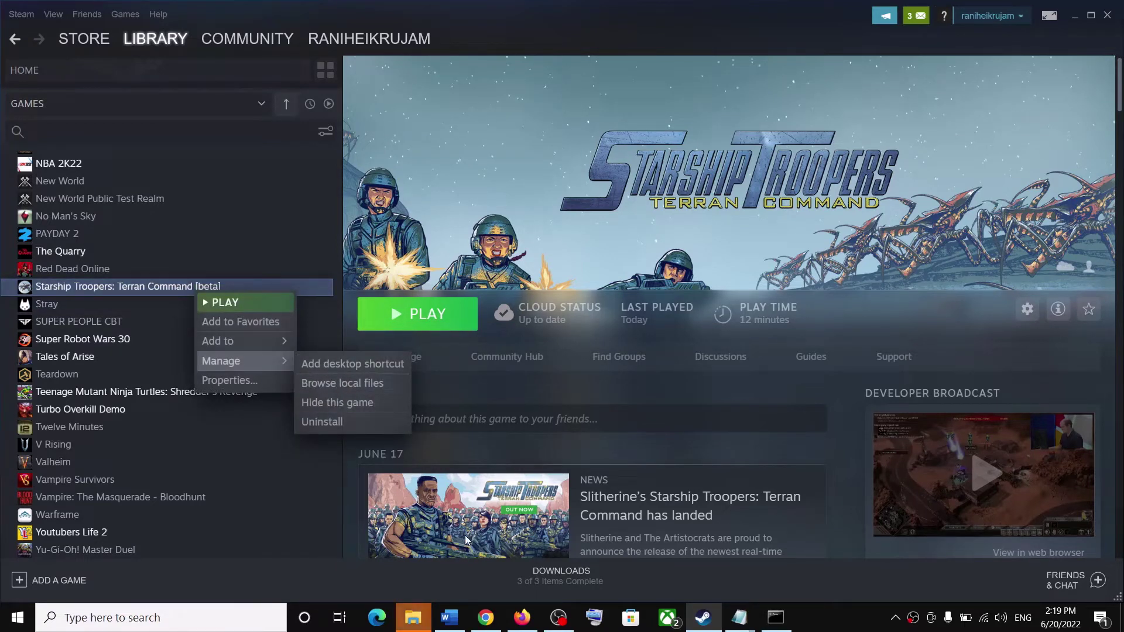
click(419, 625)
Tick 'Run this program as an administrator' in Starship Troopers.exe's Compatibility properties and confirm.
click(502, 571)
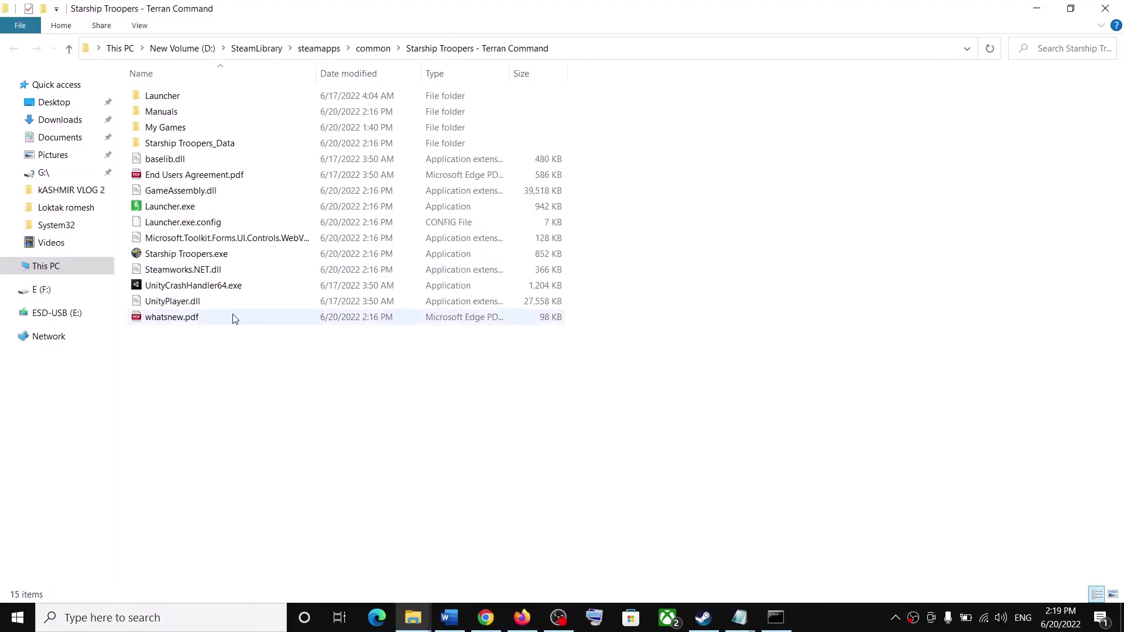
click(192, 256)
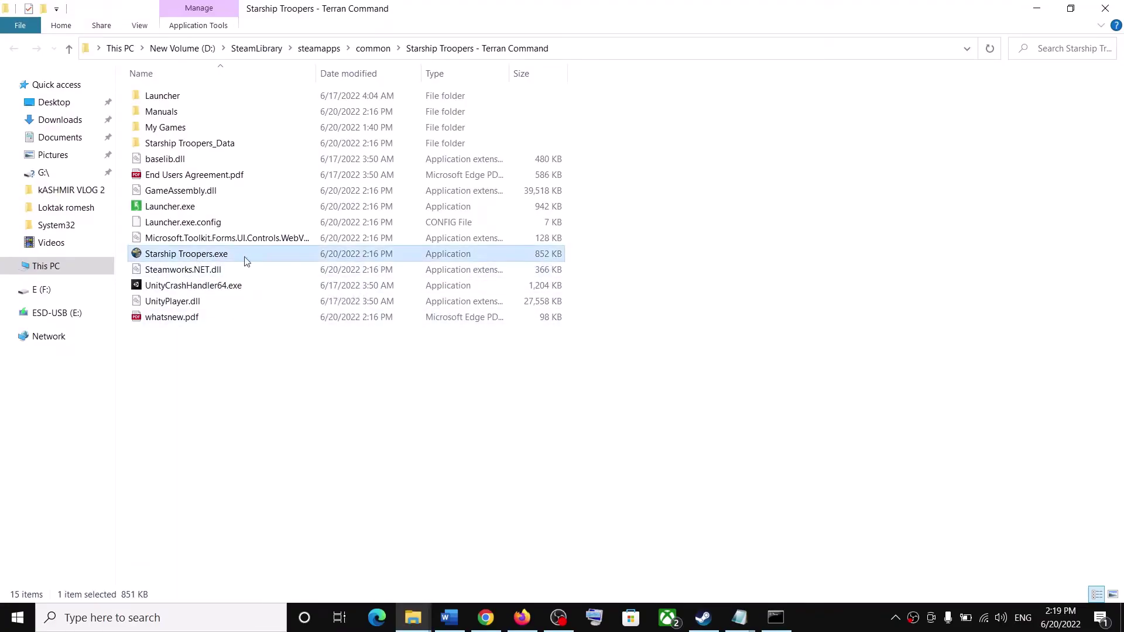
right_click(221, 253)
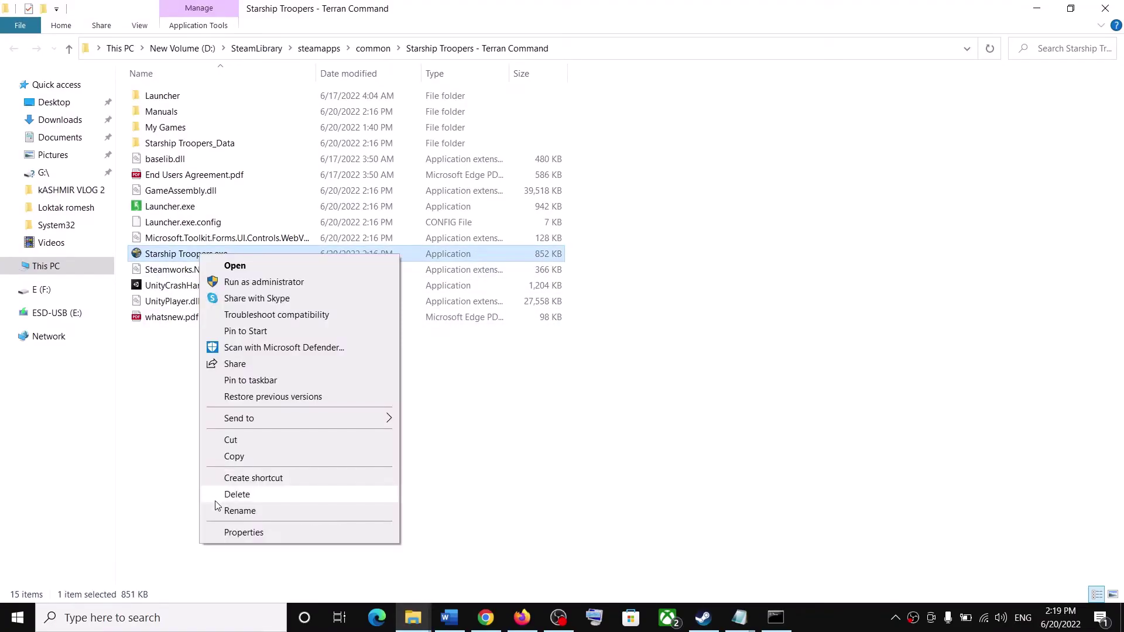
click(233, 534)
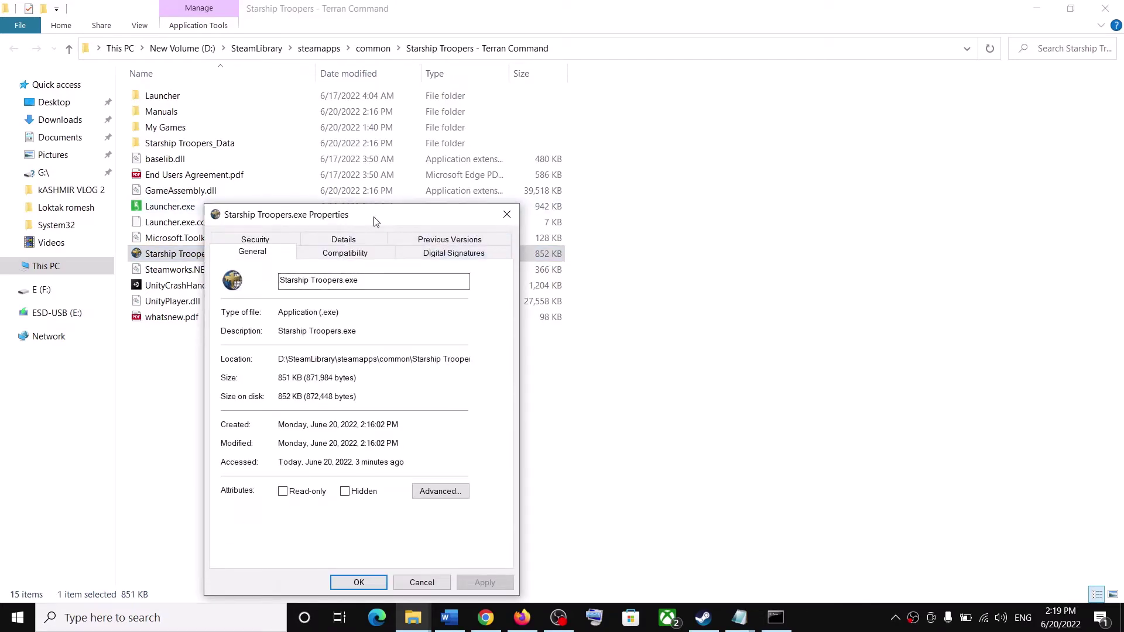
drag(374, 217, 359, 117)
click(331, 155)
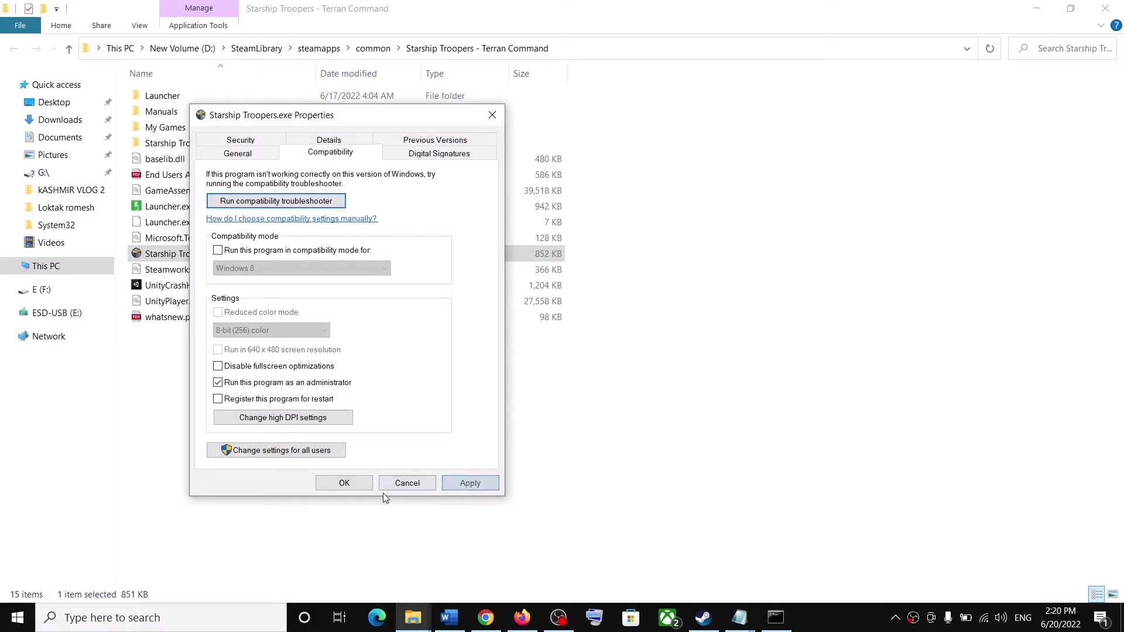
click(346, 483)
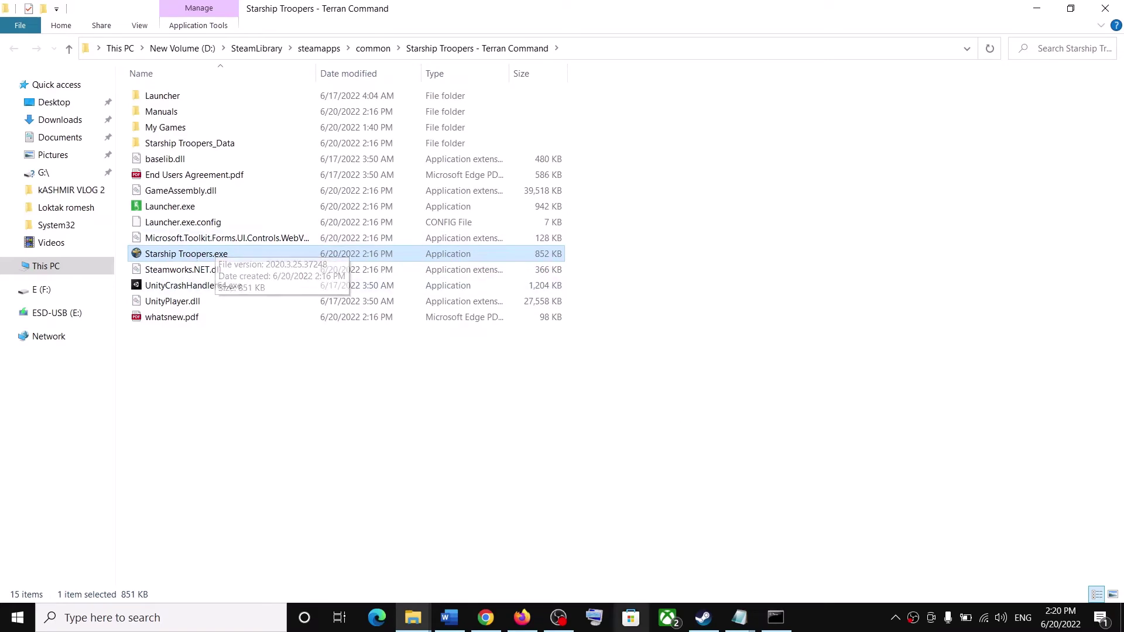
Highlight the Step 9 instruction in the Word fix guide.
click(449, 617)
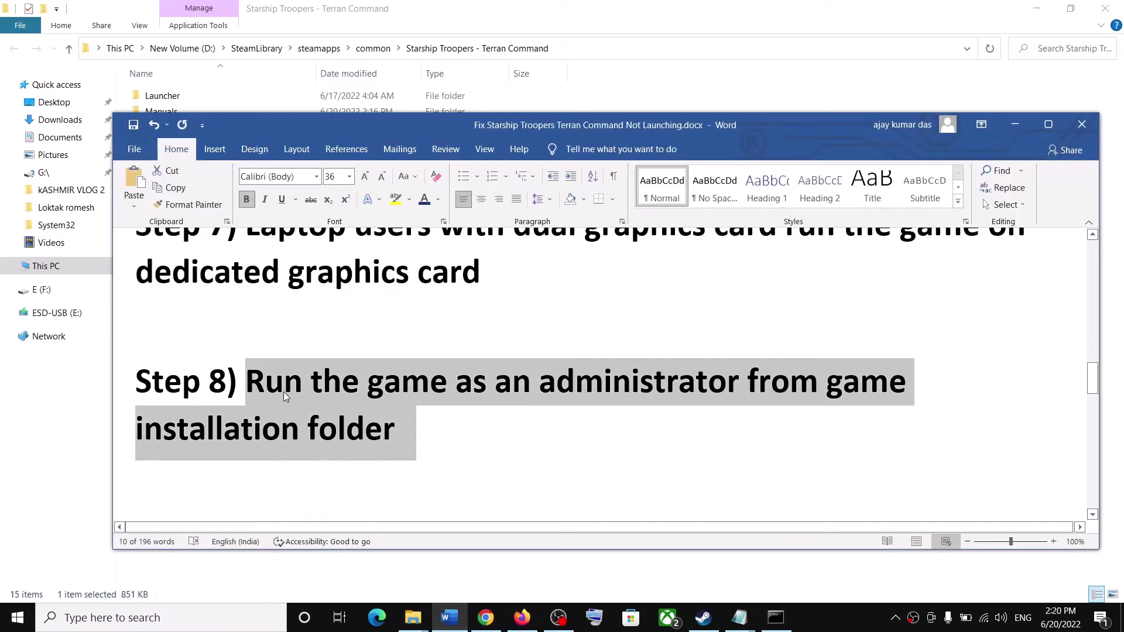
scroll(334, 410, down, 2)
drag(246, 434, 960, 437)
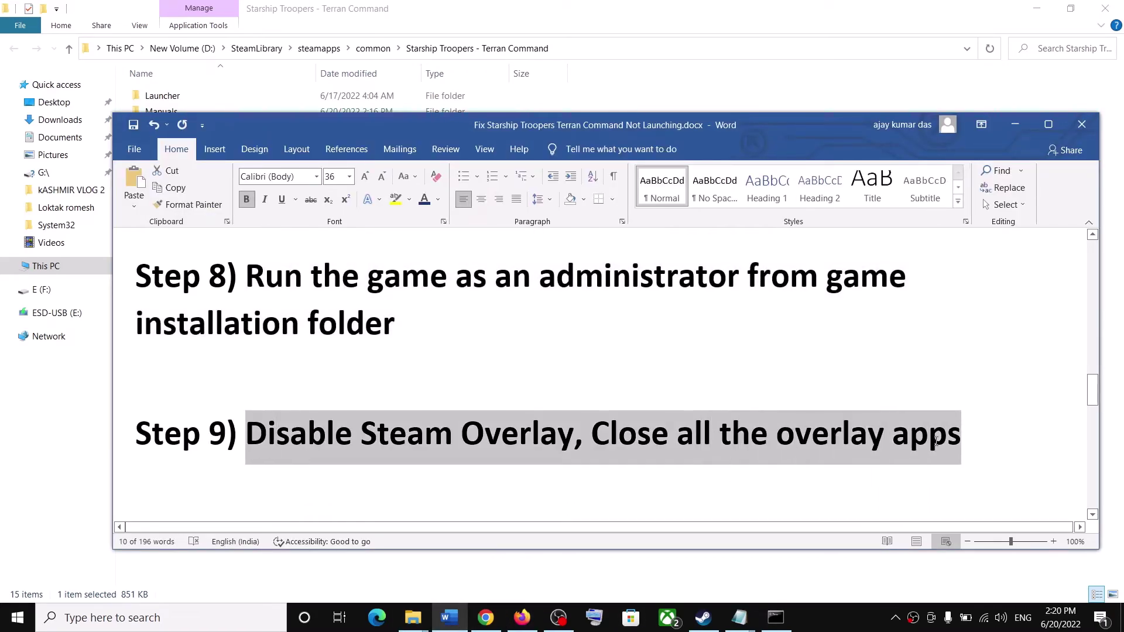
Turn off the in-game Steam Overlay in the game's Steam properties and close them.
click(703, 617)
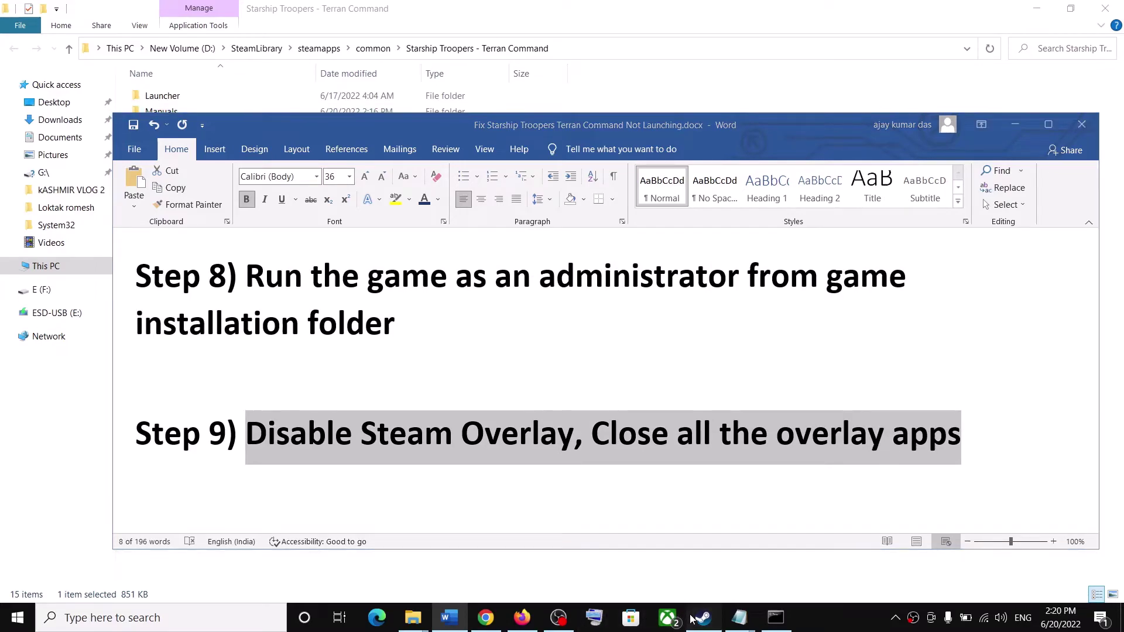
right_click(257, 291)
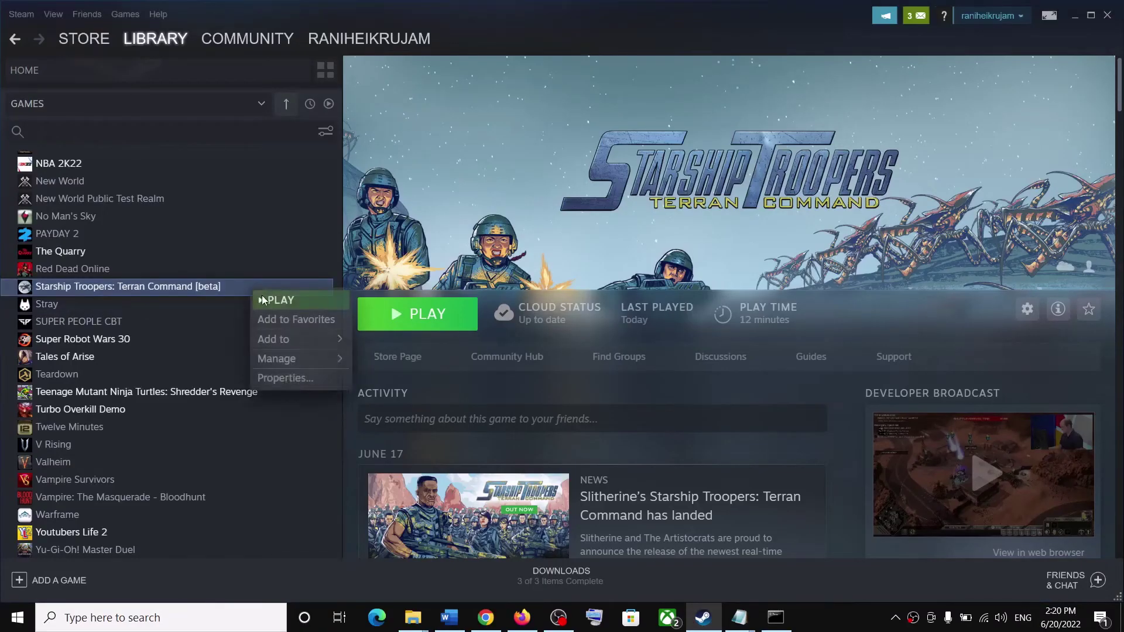
click(285, 377)
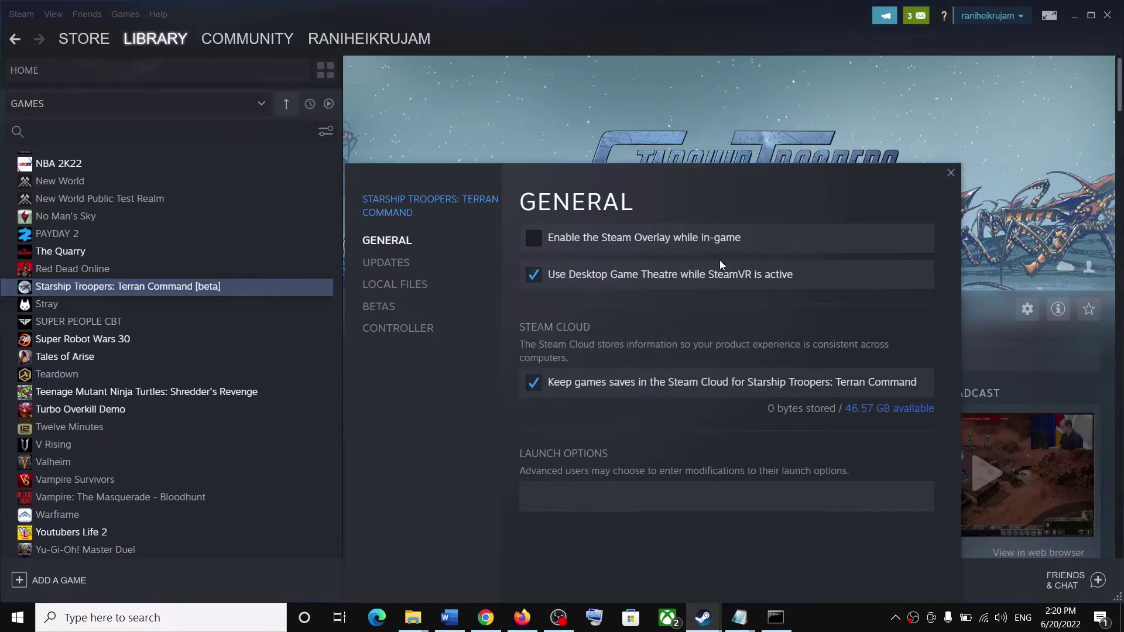
click(952, 172)
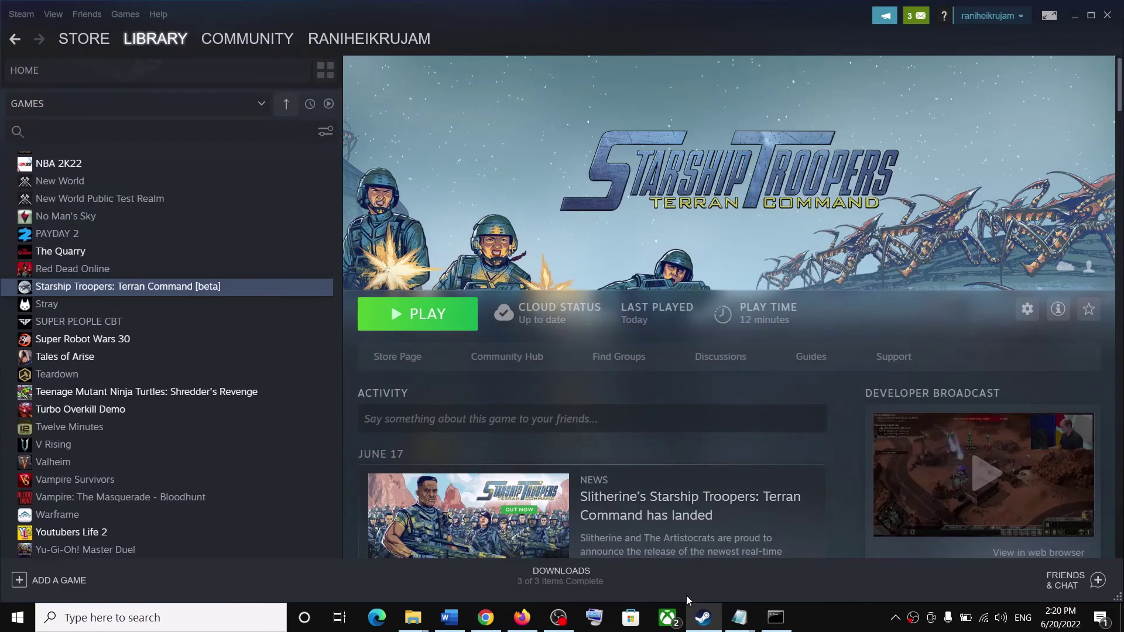
Highlight 'overlay apps' in the guide, then search Windows for 'discord' and then 'geforce'.
click(449, 617)
drag(793, 436, 960, 436)
click(91, 621)
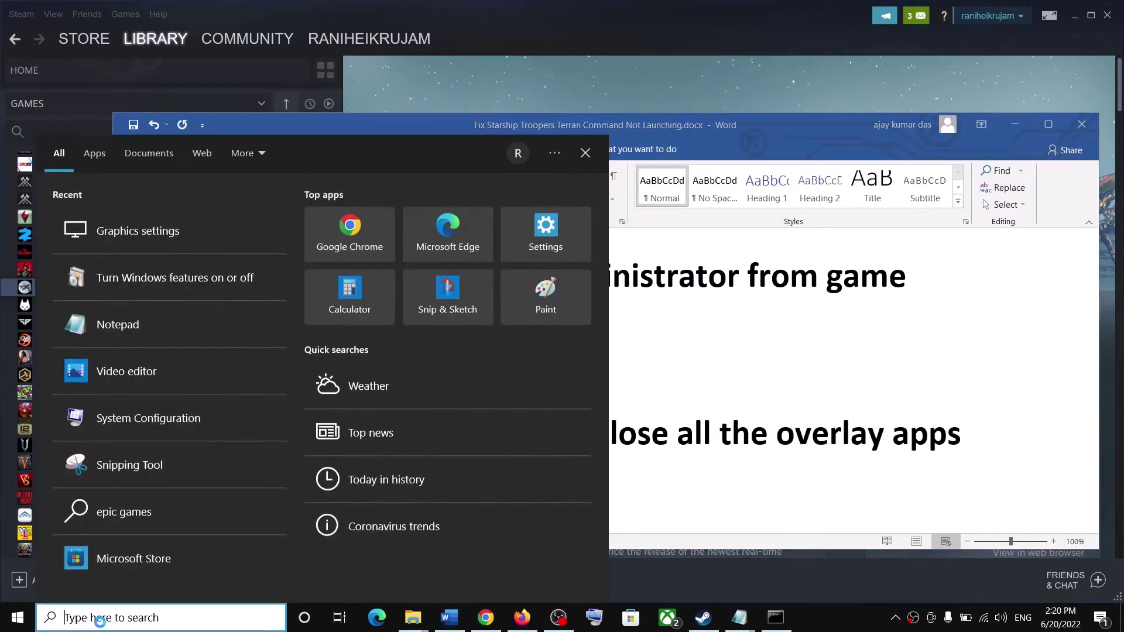
text(discord)
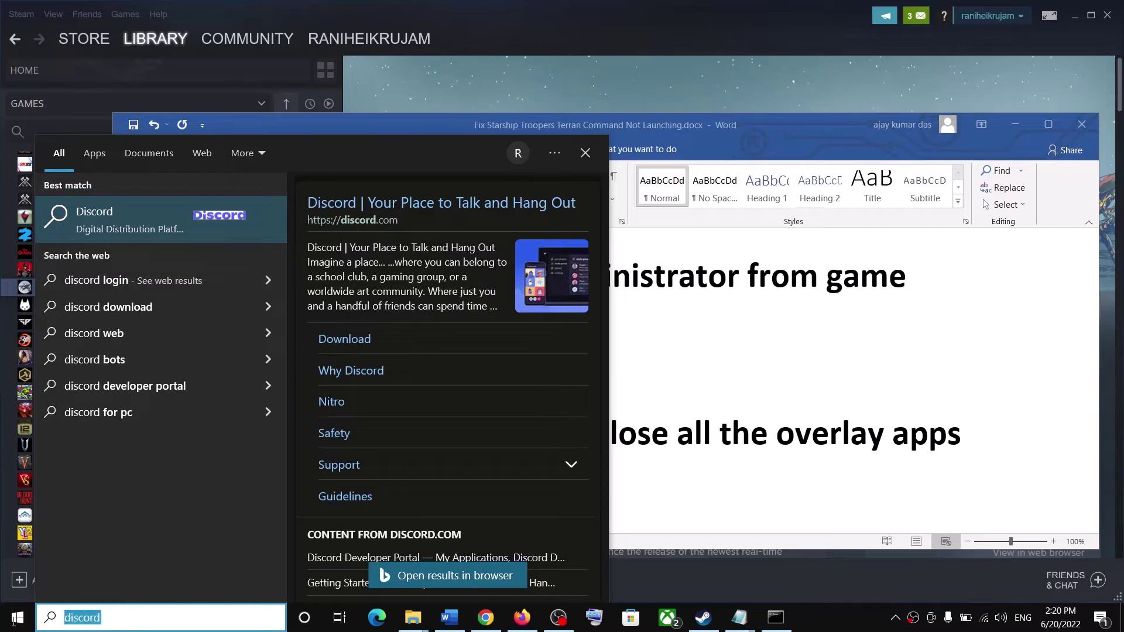
drag(59, 621, 1, 615)
text(geforce)
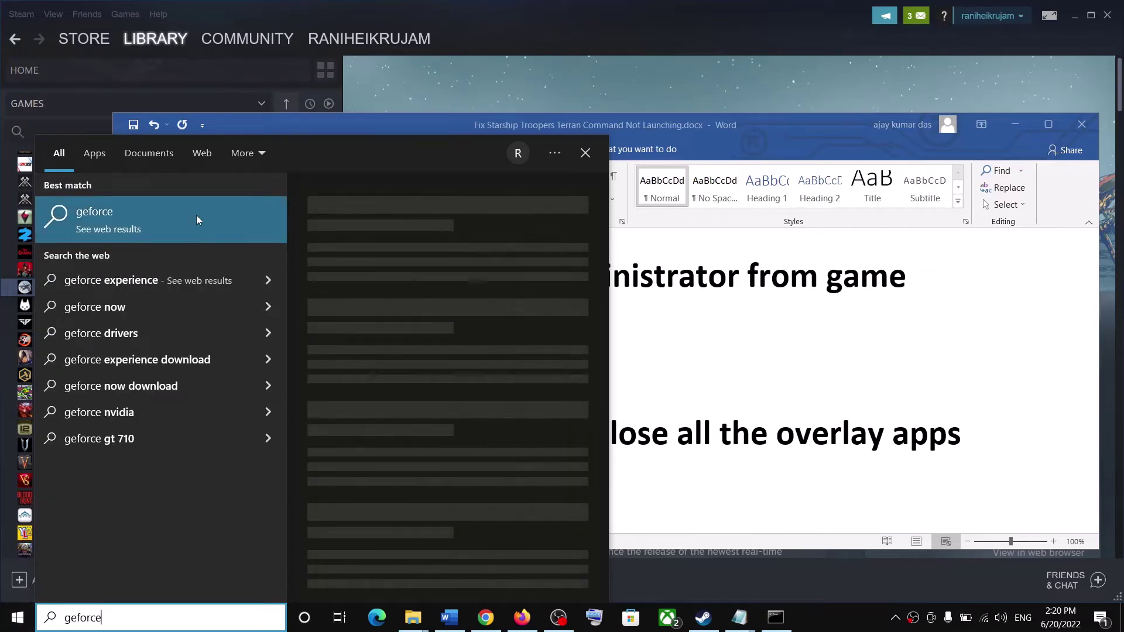
click(793, 293)
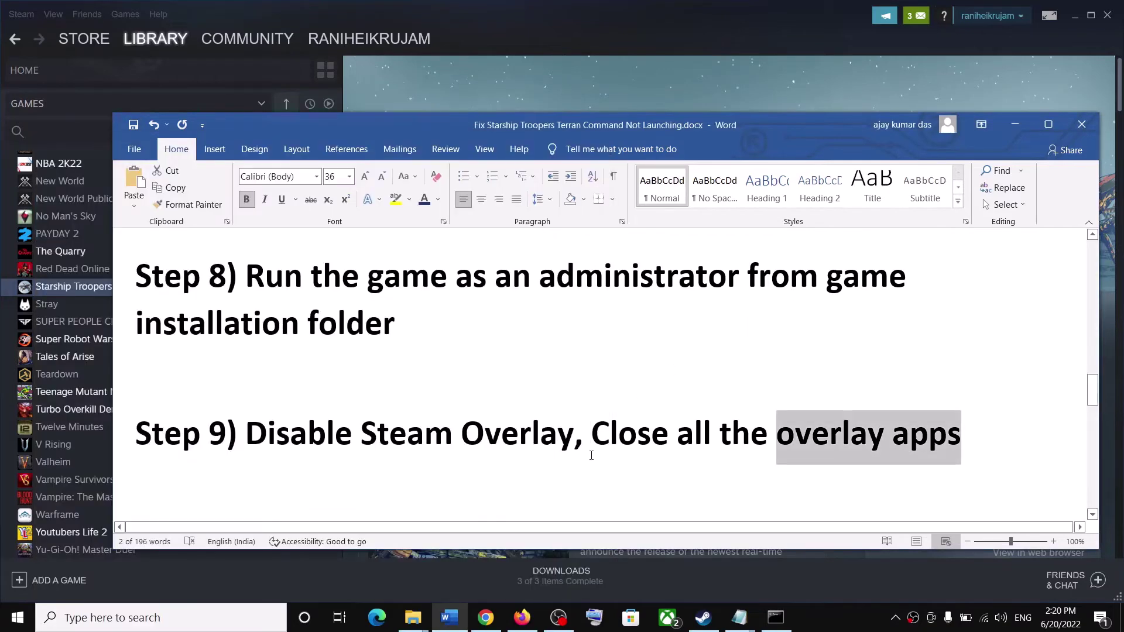
Copy the Visual C++ Redistributable download link from the fix guide.
drag(932, 429, 593, 435)
scroll(443, 391, down, 3)
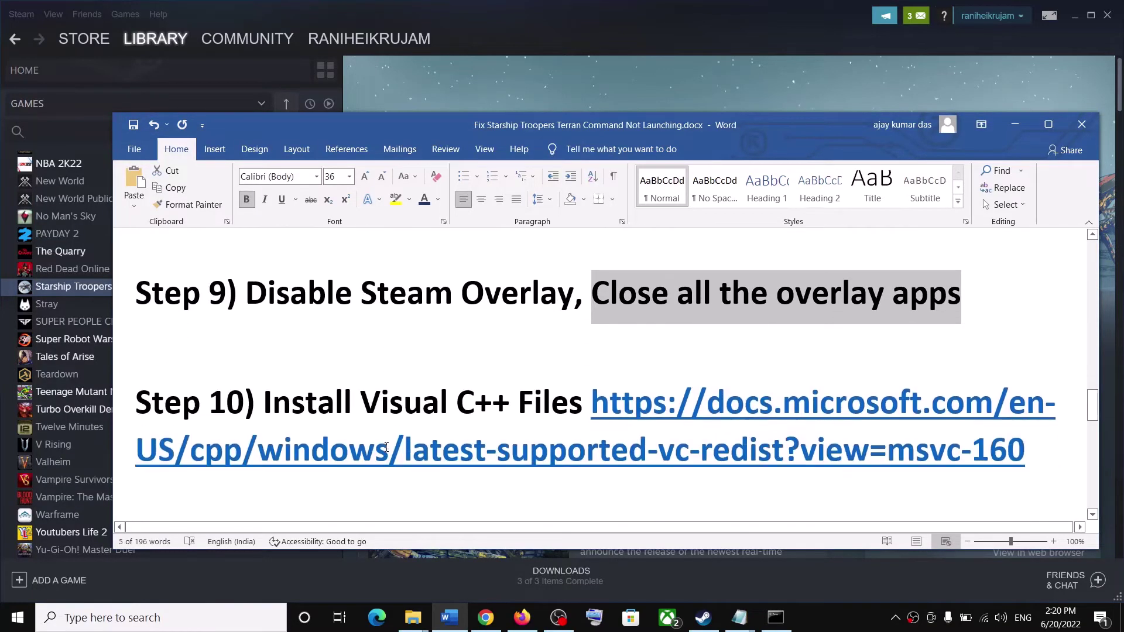
drag(1043, 412, 591, 368)
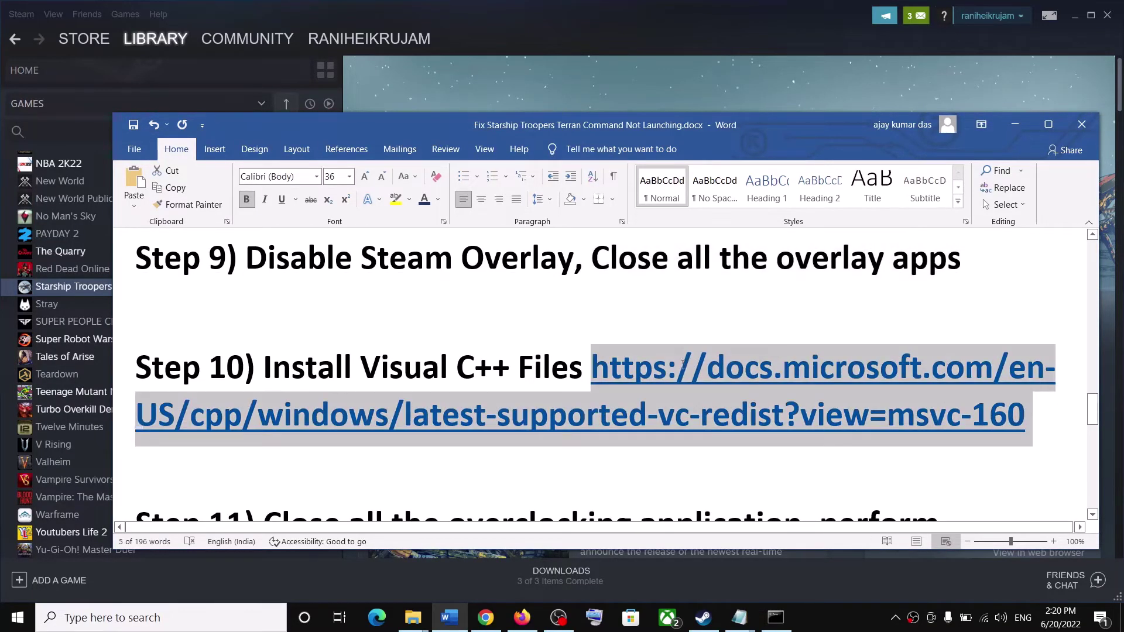
right_click(682, 384)
click(716, 149)
On the Visual Studio 2015–2022 downloads page, download the x86 and x64 redistributable installers.
click(487, 617)
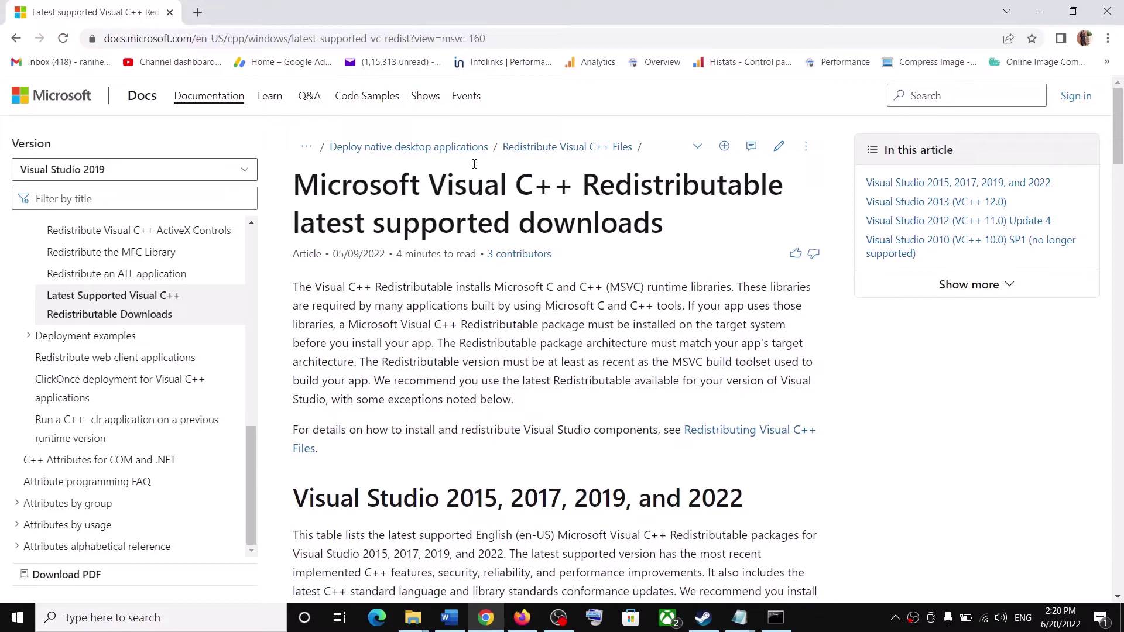
scroll(506, 231, down, 5)
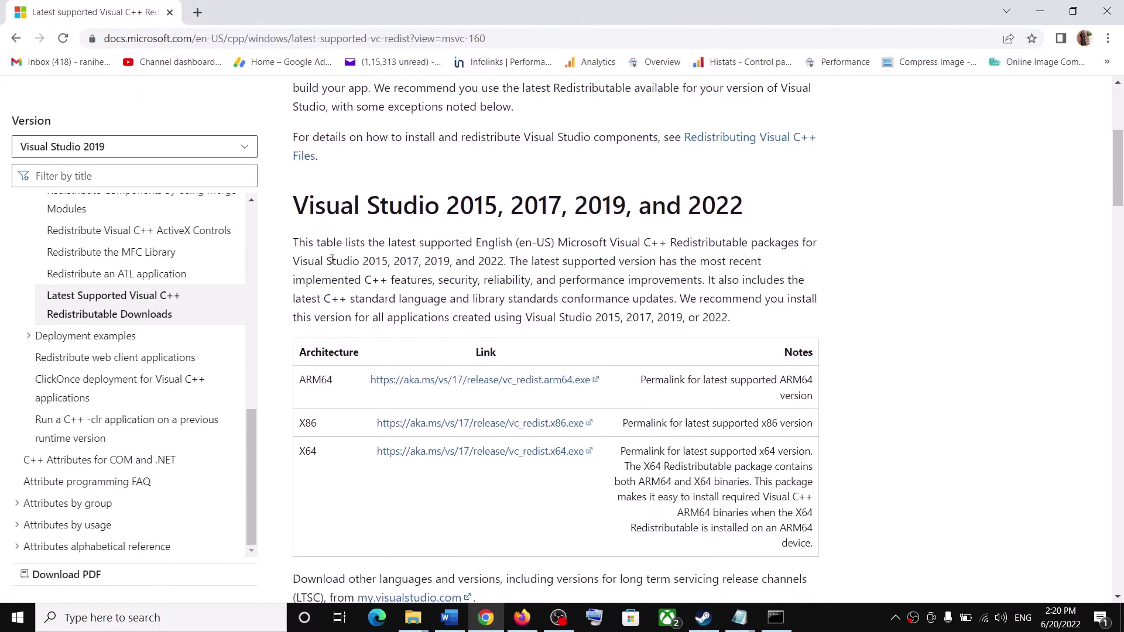
drag(330, 209, 743, 209)
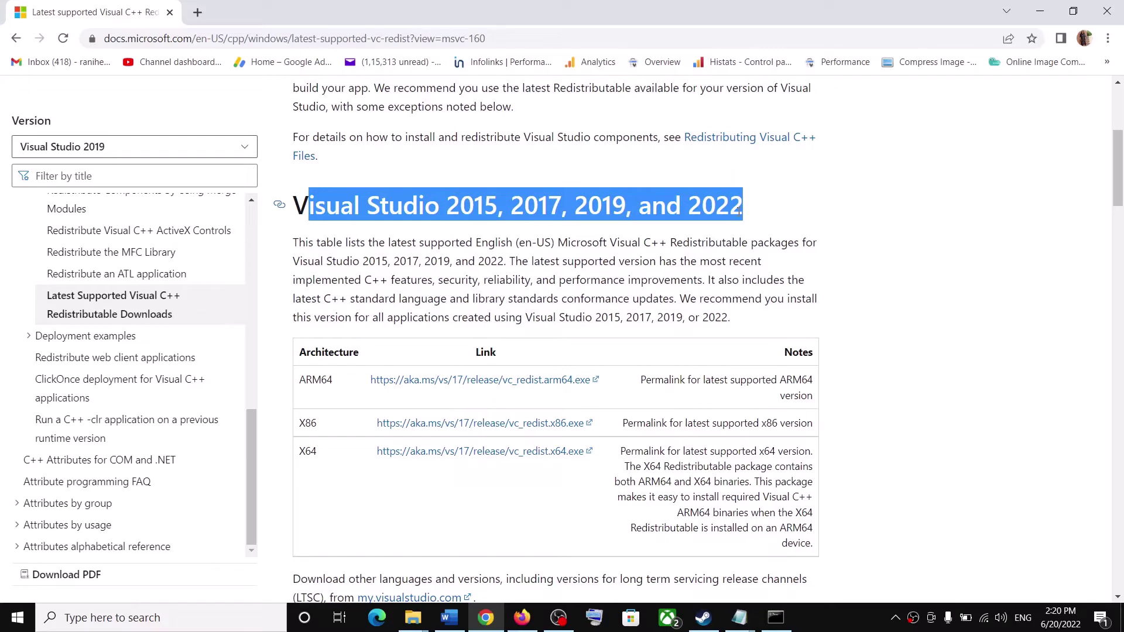
double_click(299, 432)
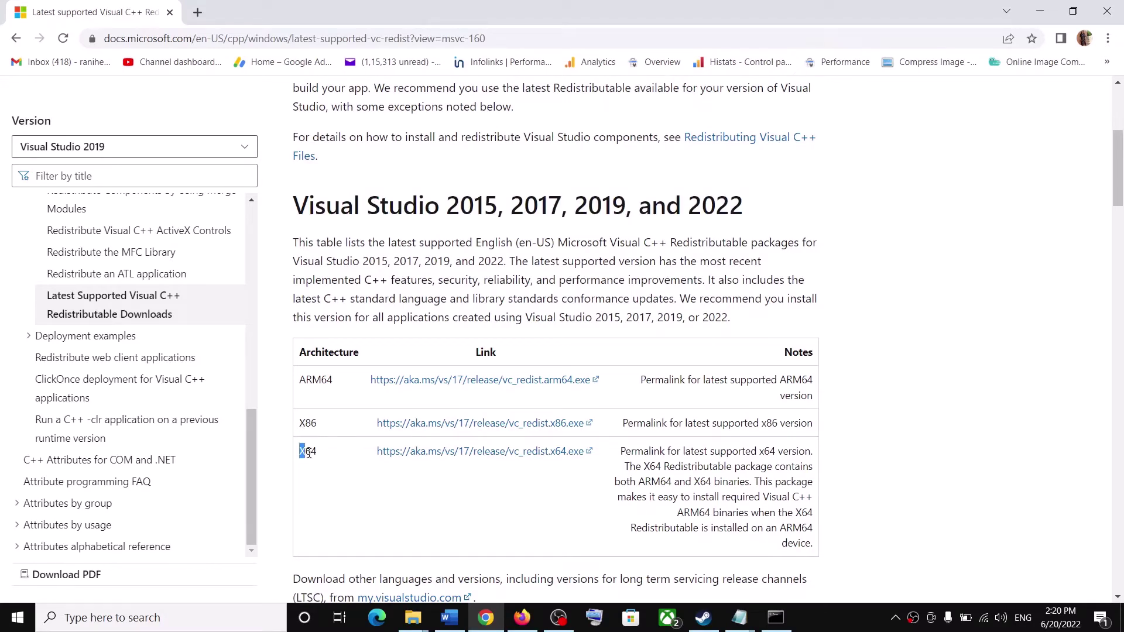
click(491, 424)
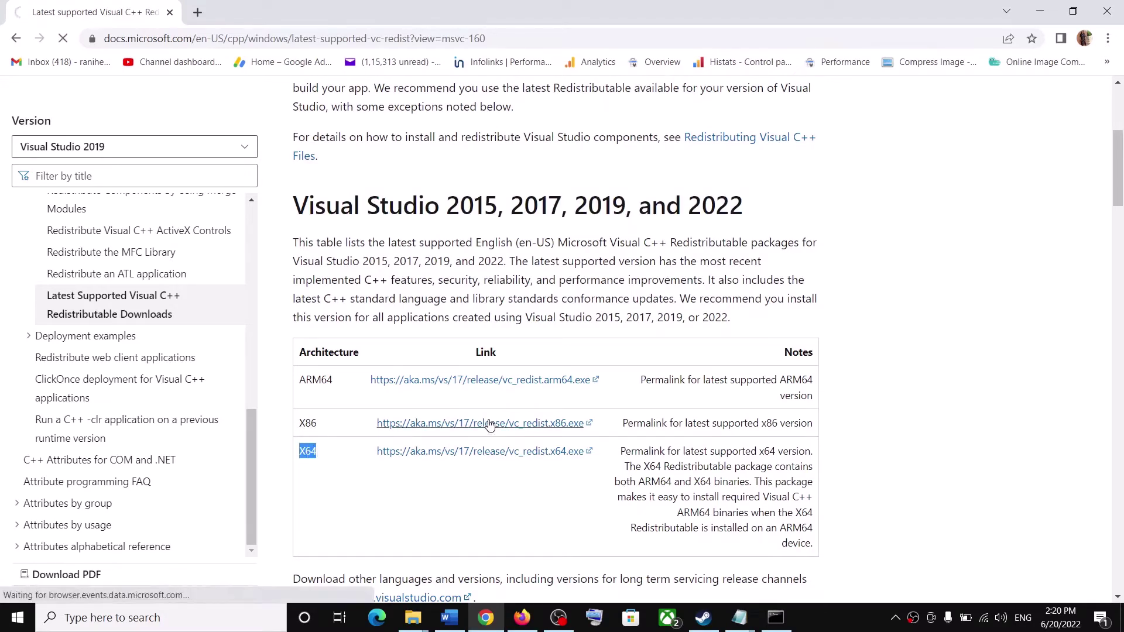
click(492, 454)
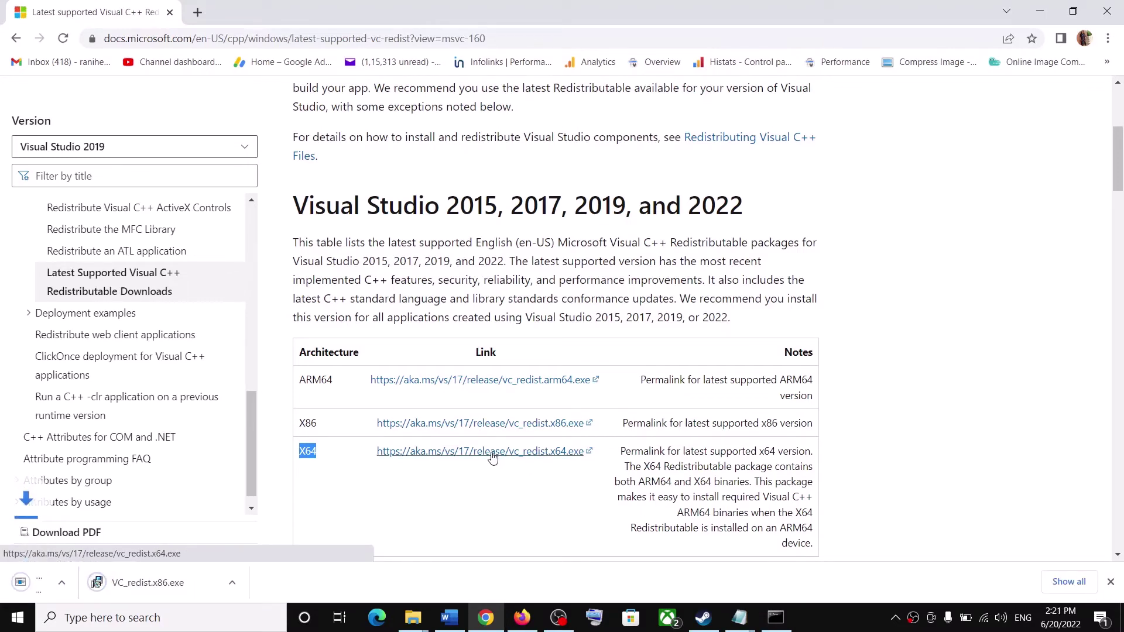
Run Repair in the x86 and x64 VC_redist installers, then close both setup windows.
click(213, 596)
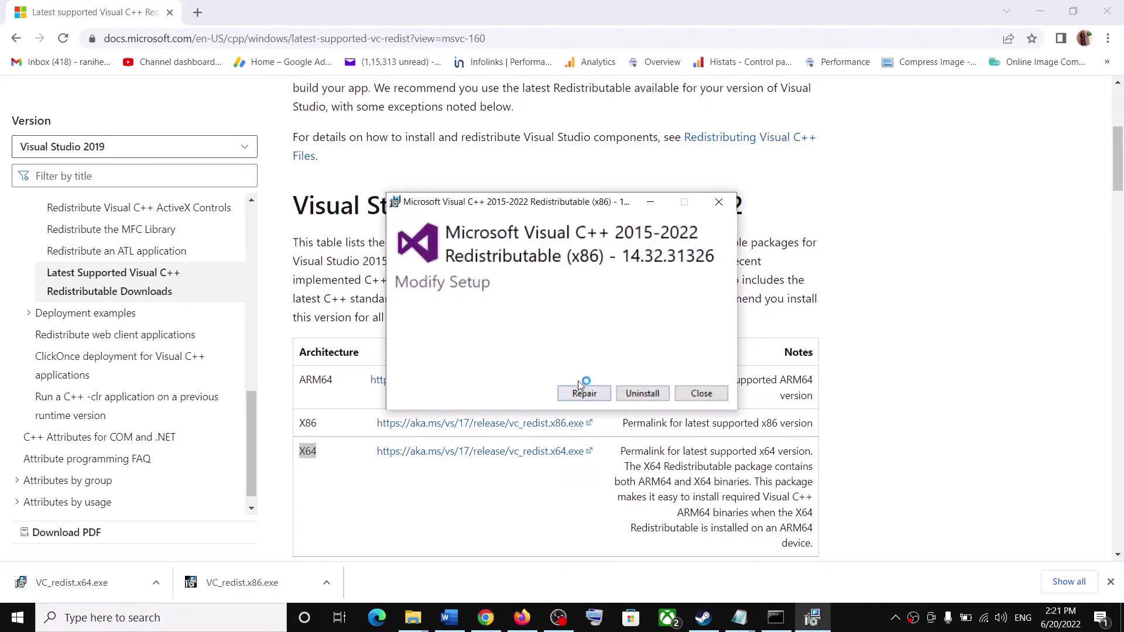
click(584, 394)
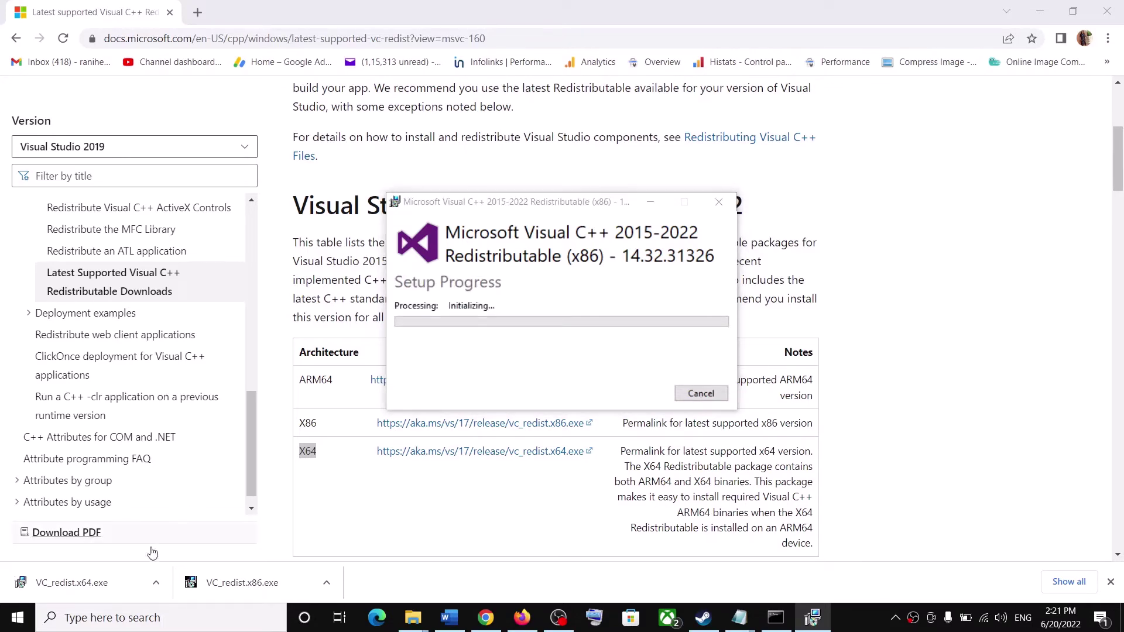
click(82, 583)
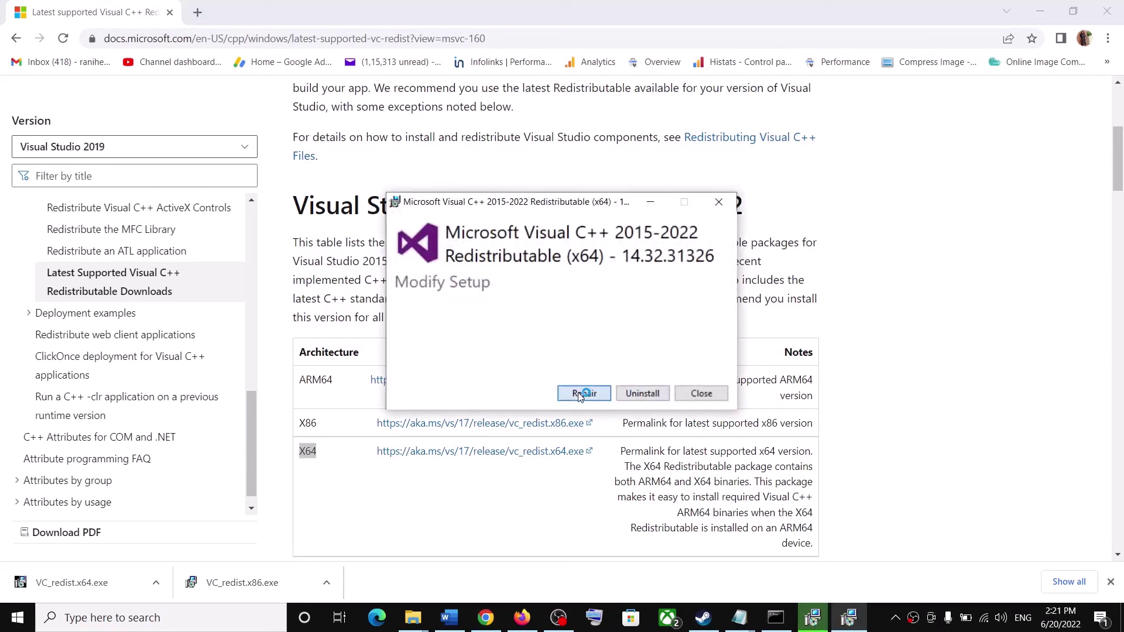
click(672, 356)
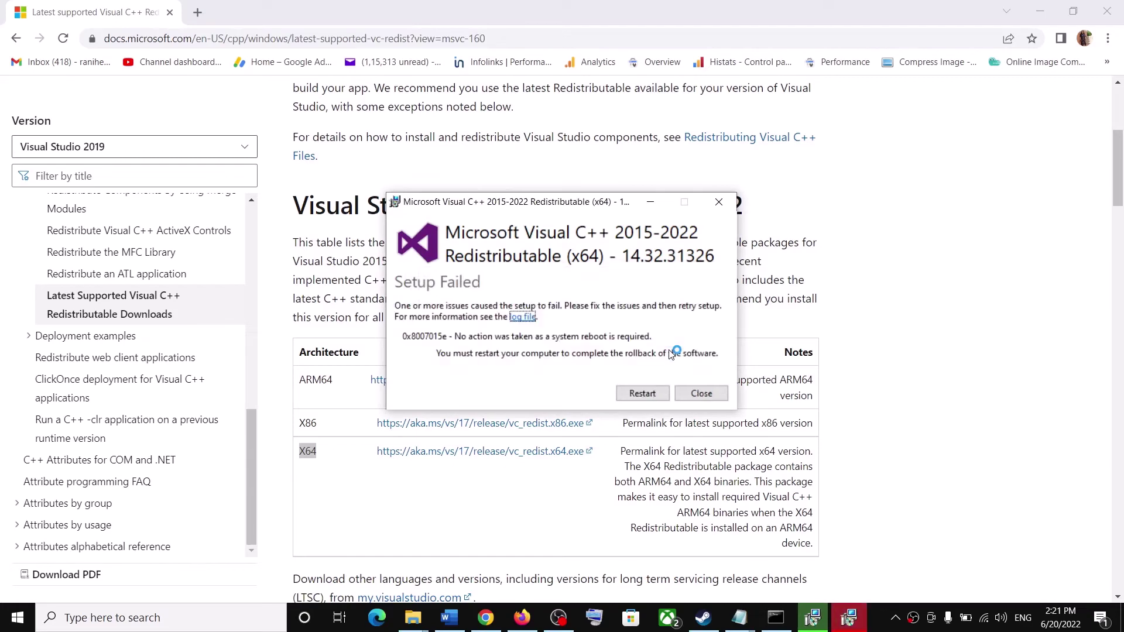
click(701, 394)
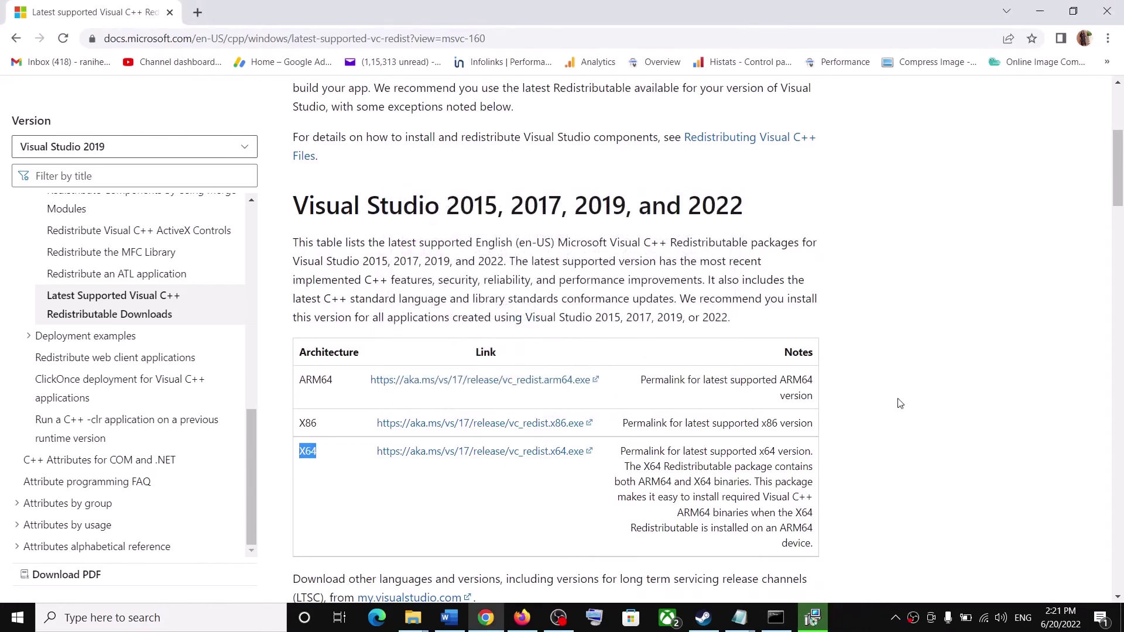
click(813, 618)
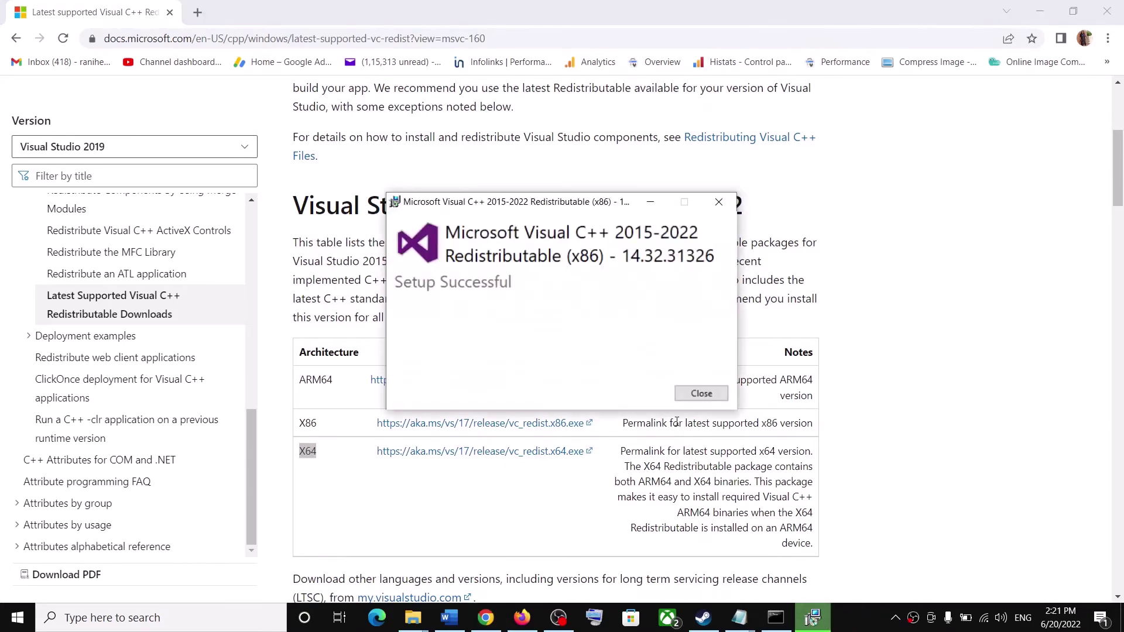
click(720, 396)
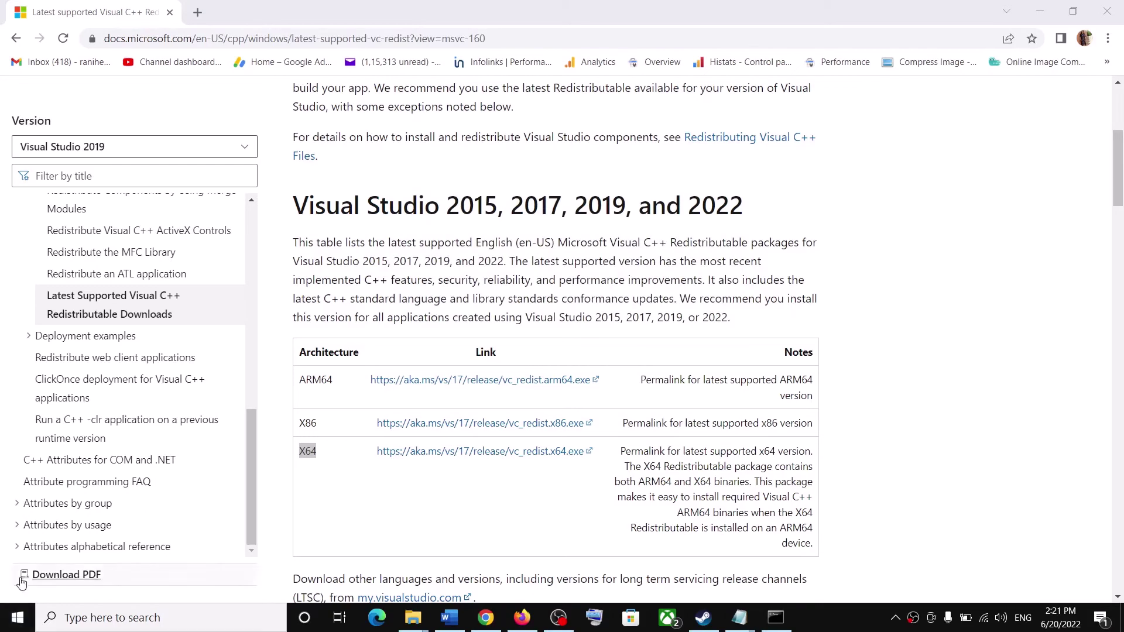
Dismiss the power options without restarting and select Step 11's overclocking instruction in the Word guide.
click(17, 618)
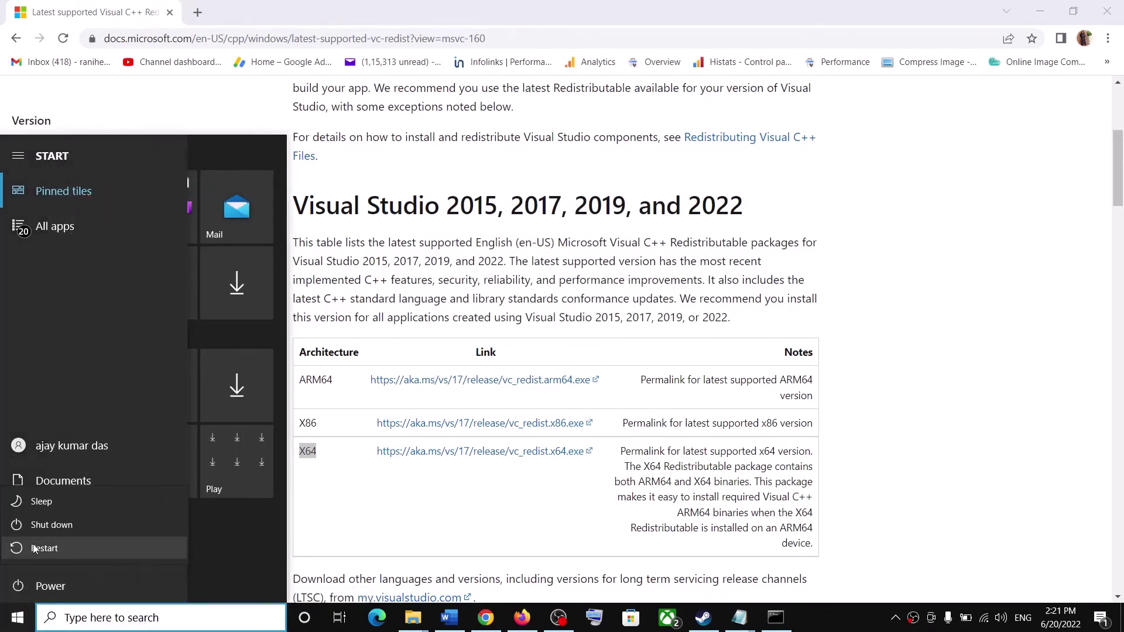
click(874, 435)
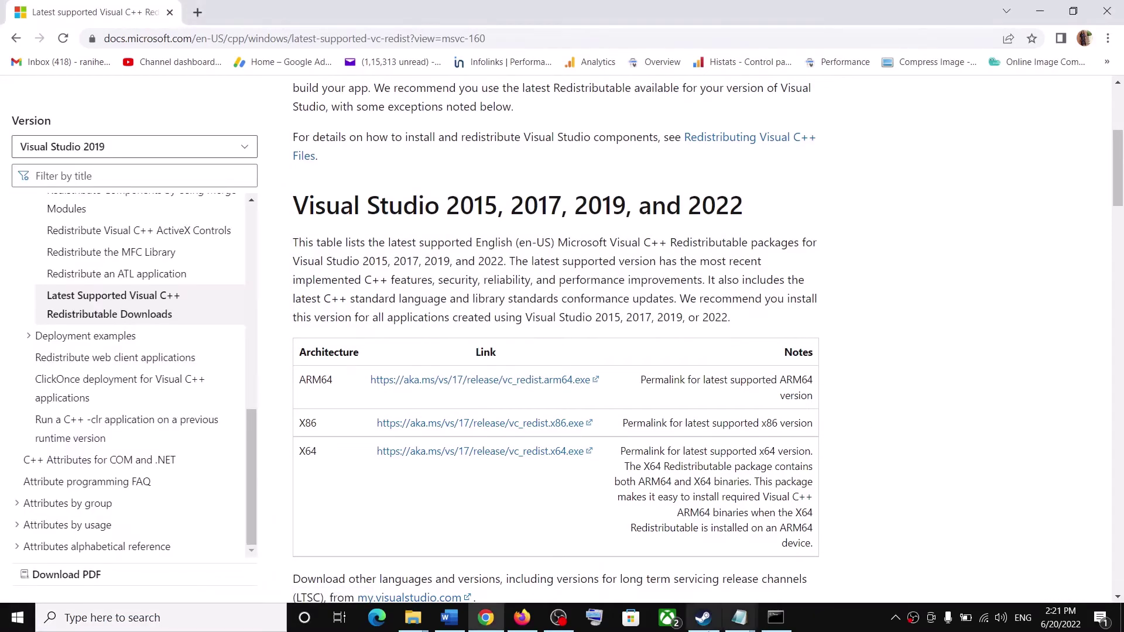
click(449, 618)
scroll(363, 419, down, 3)
drag(308, 392, 802, 388)
click(195, 623)
text(m)
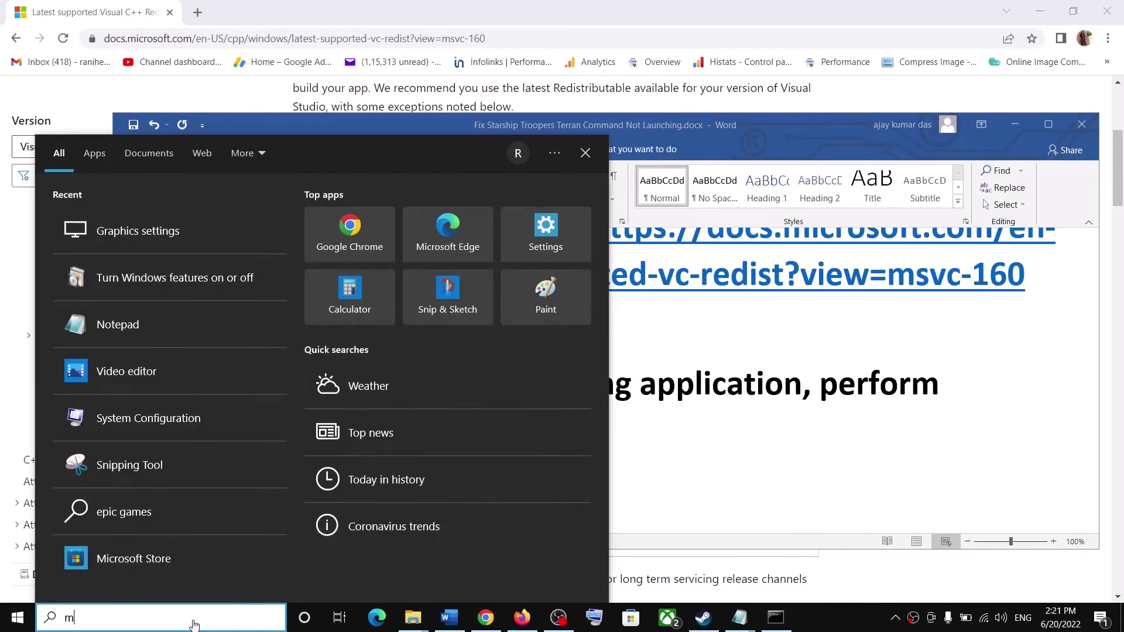
text(si after)
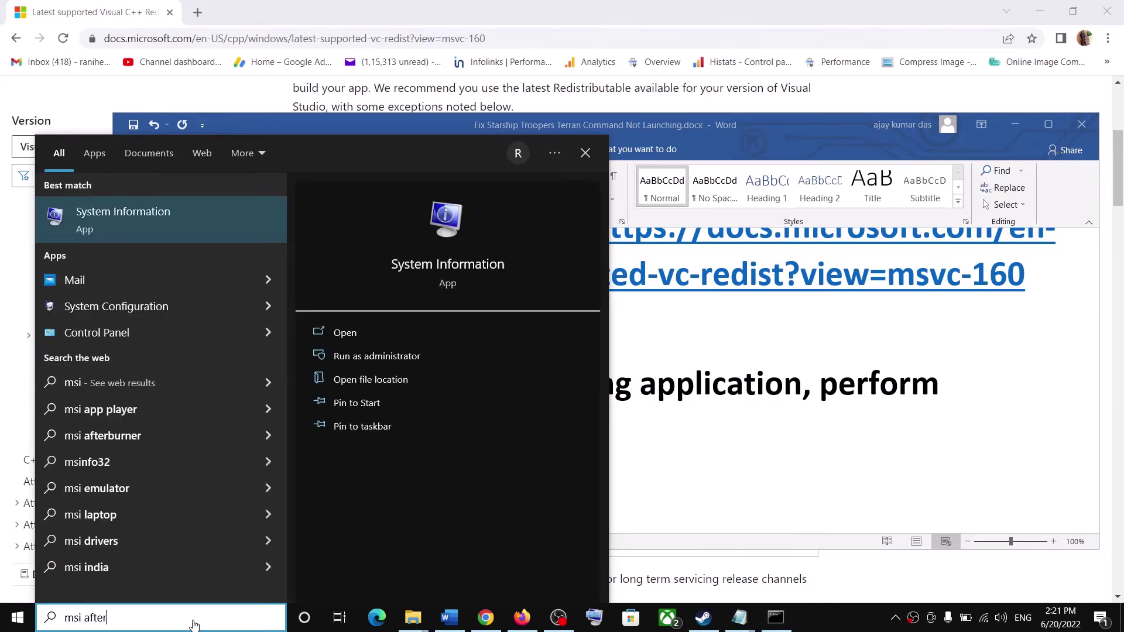
text(burner)
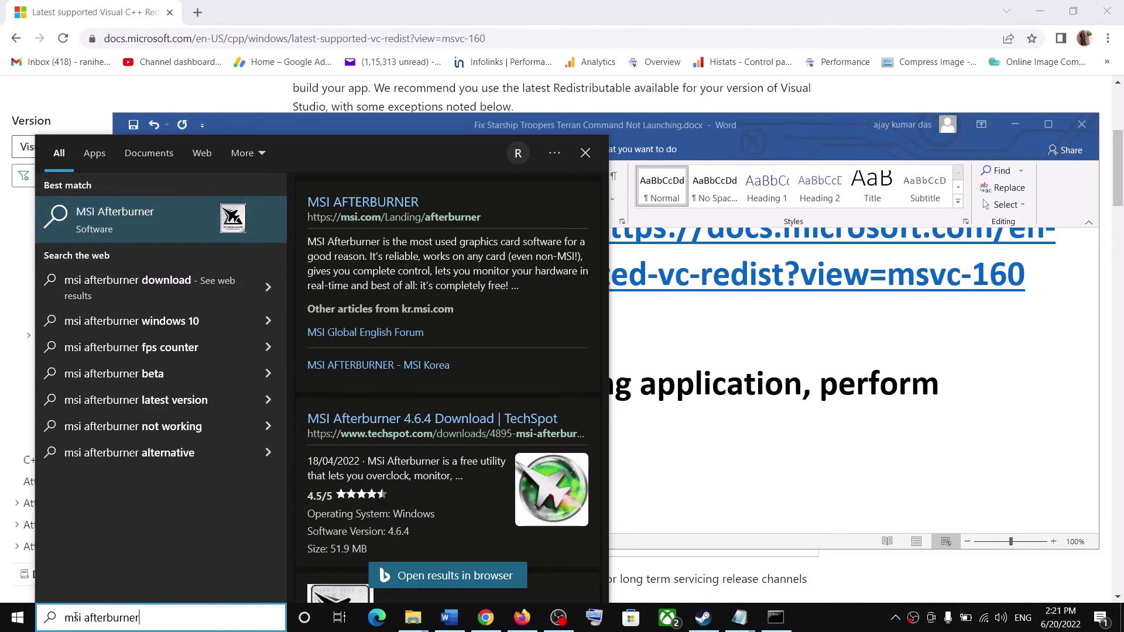
key(ctrl+a)
text(rivat)
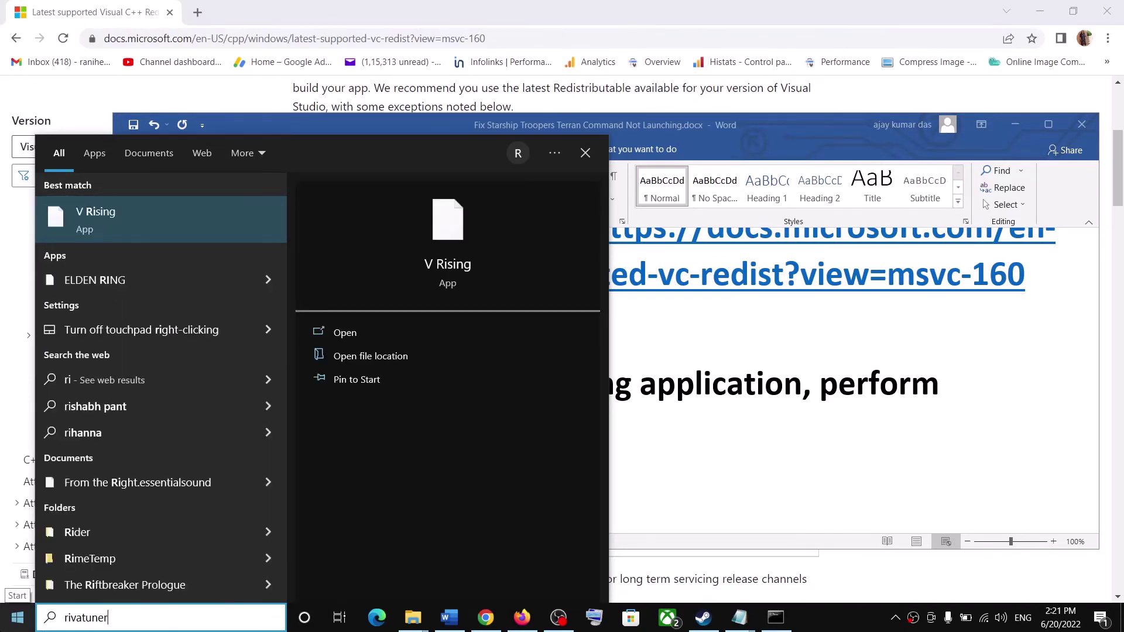
click(834, 434)
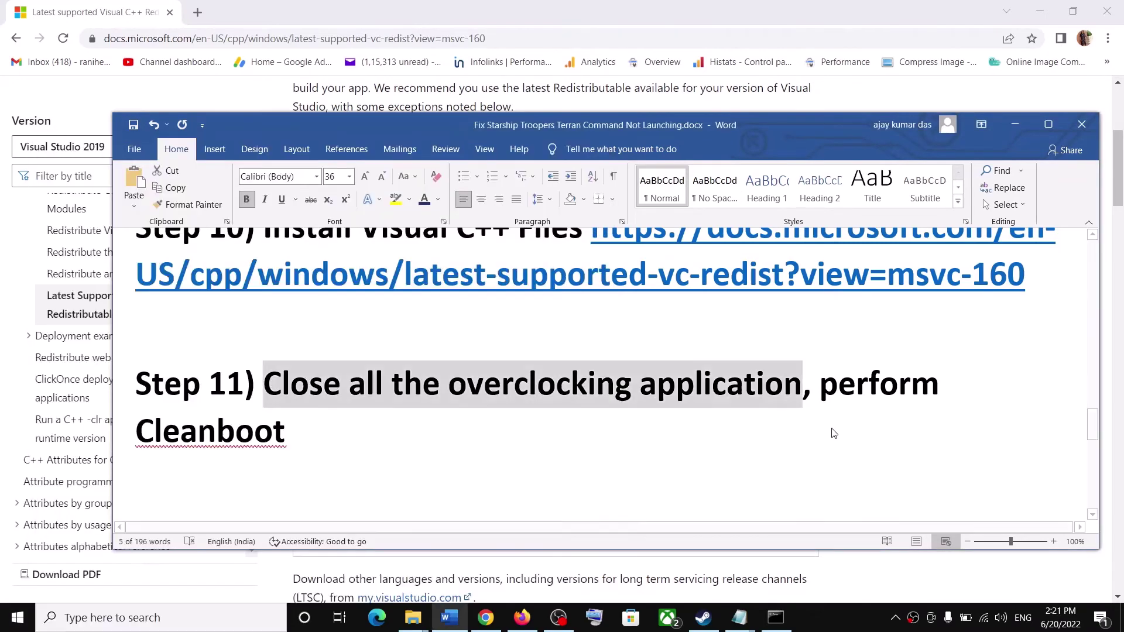
click(483, 386)
drag(391, 384, 802, 386)
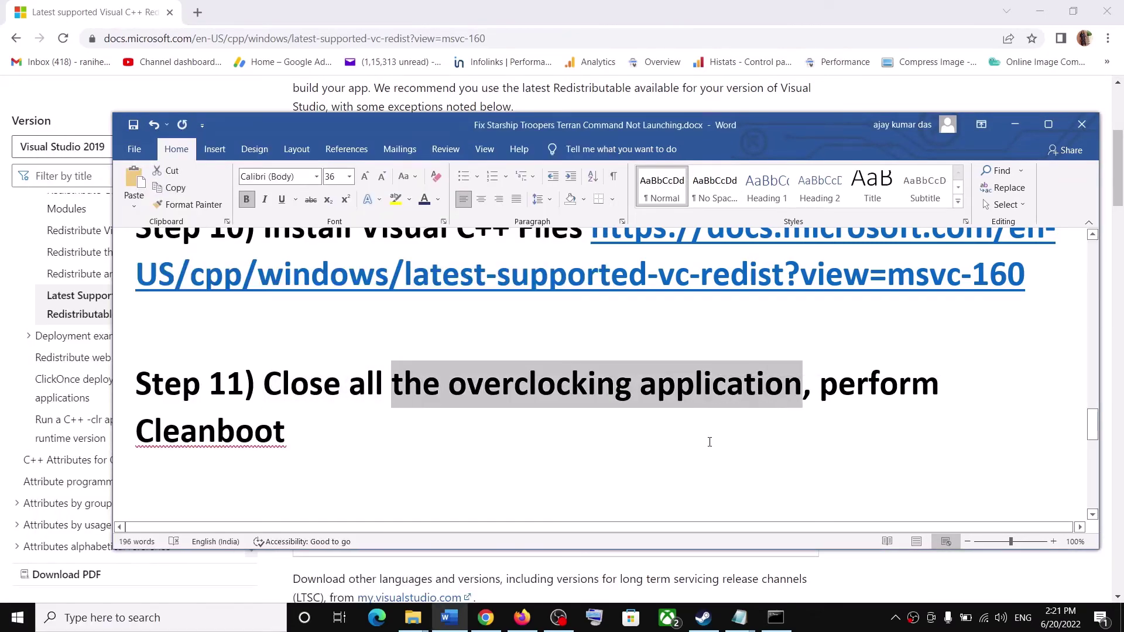
drag(710, 442, 820, 384)
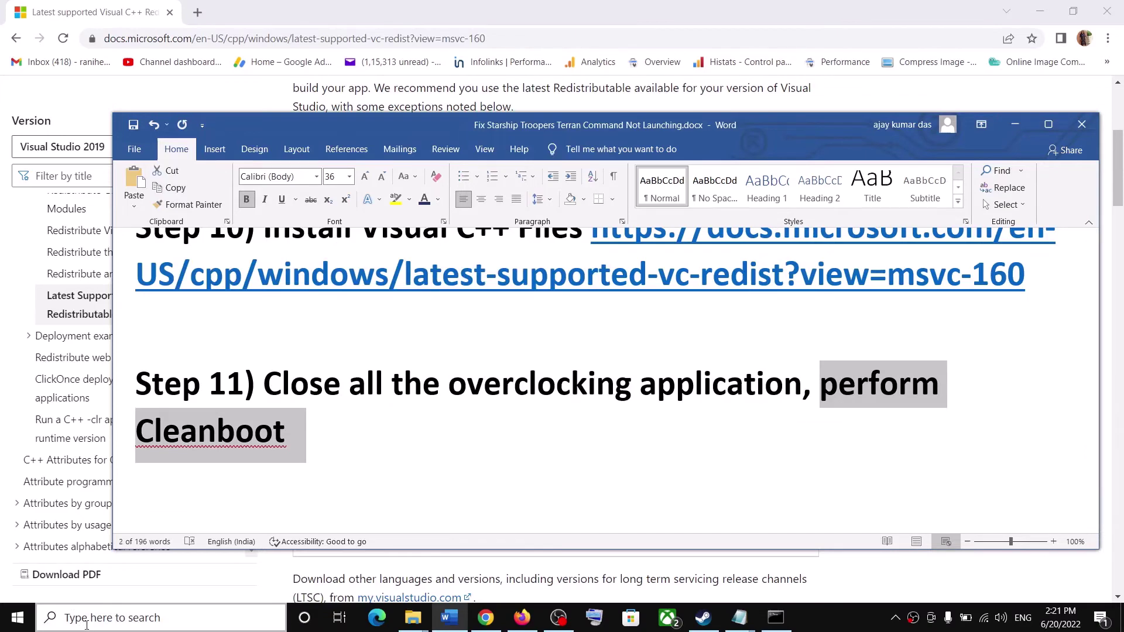
click(86, 620)
text(system)
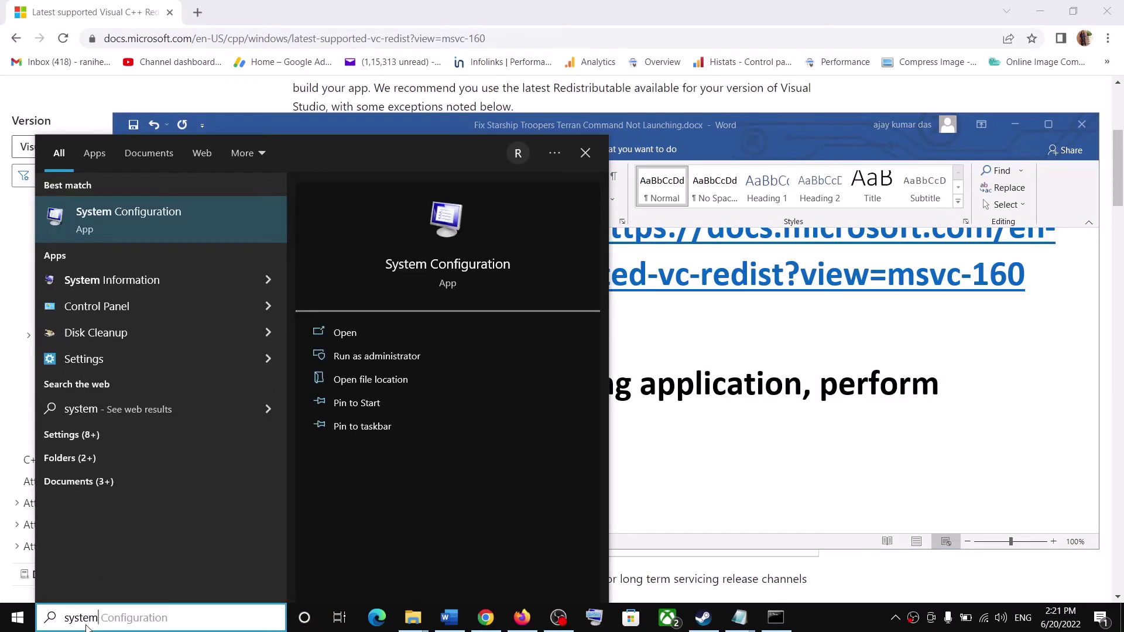
key(Right)
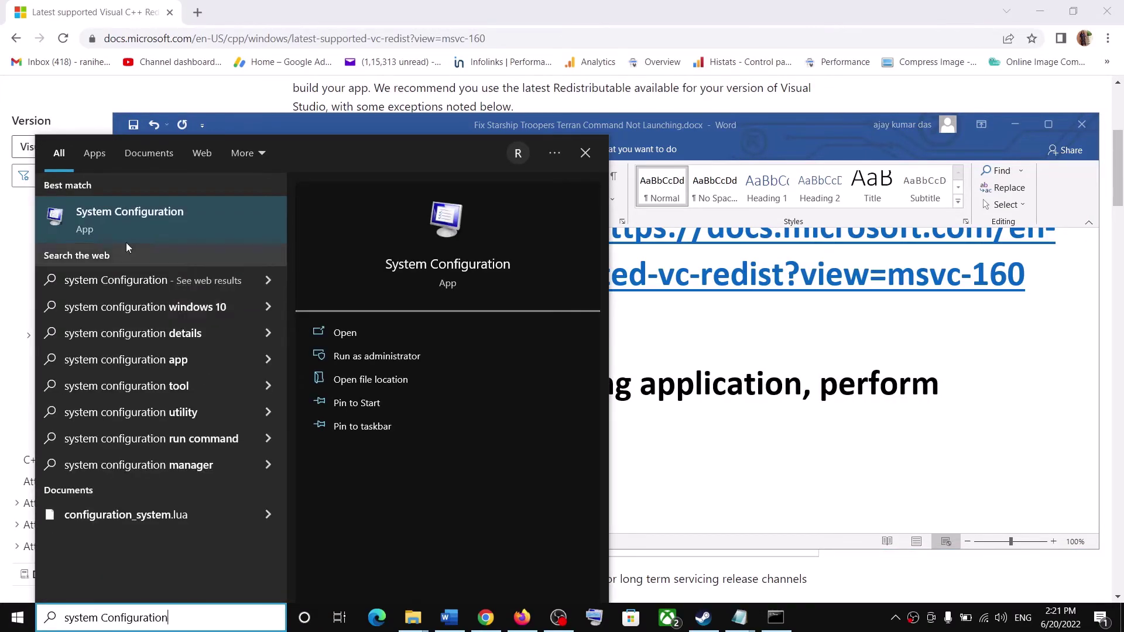
click(125, 235)
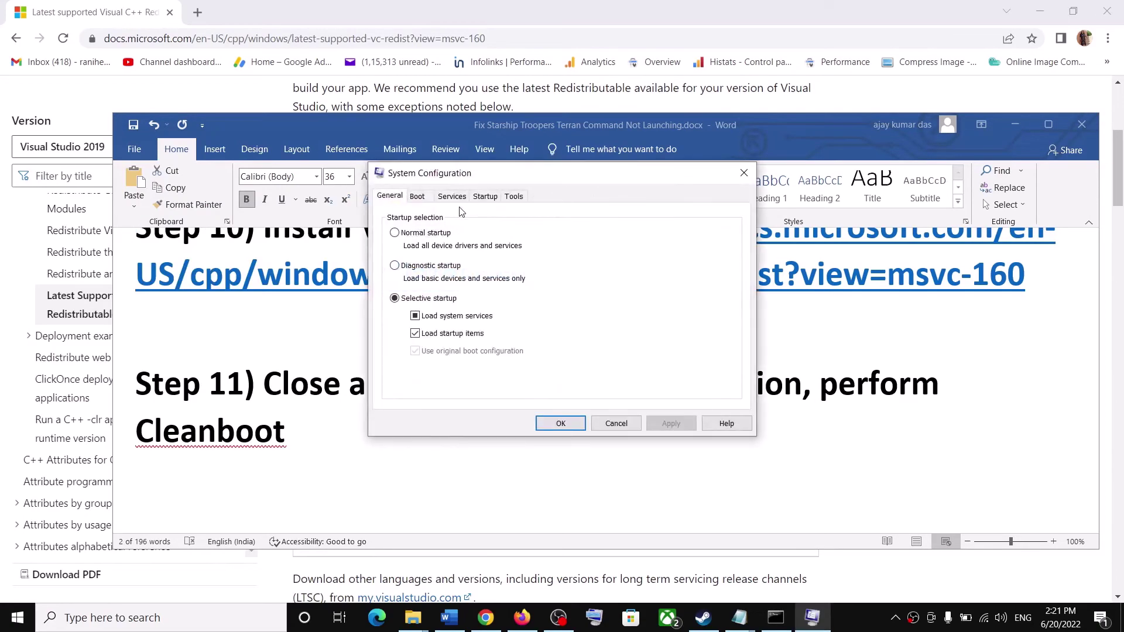
click(452, 197)
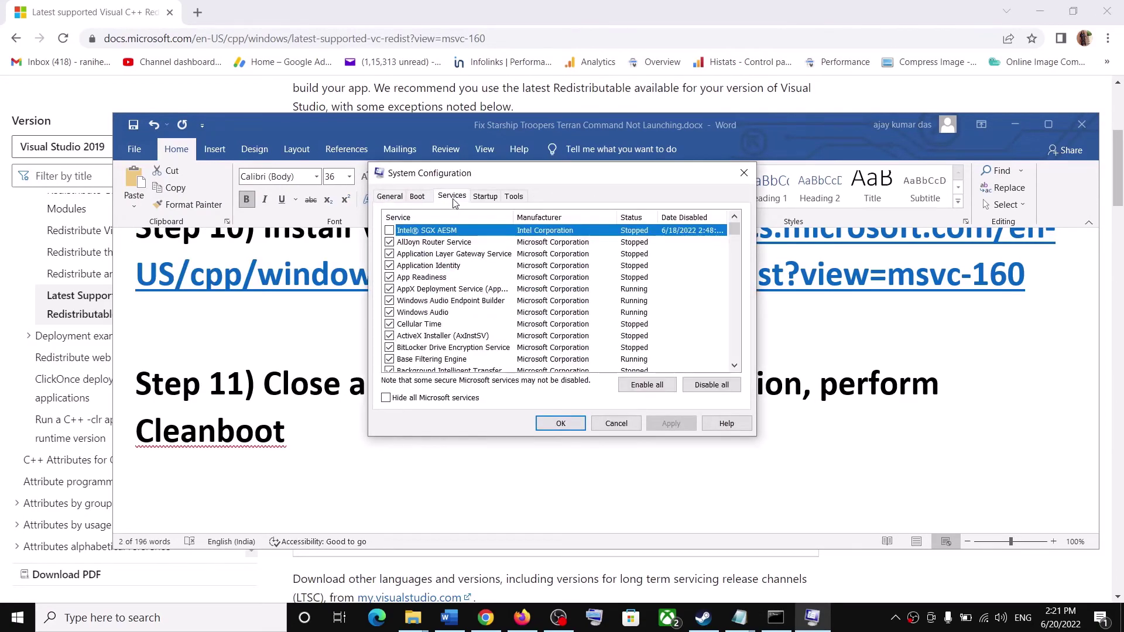
click(398, 402)
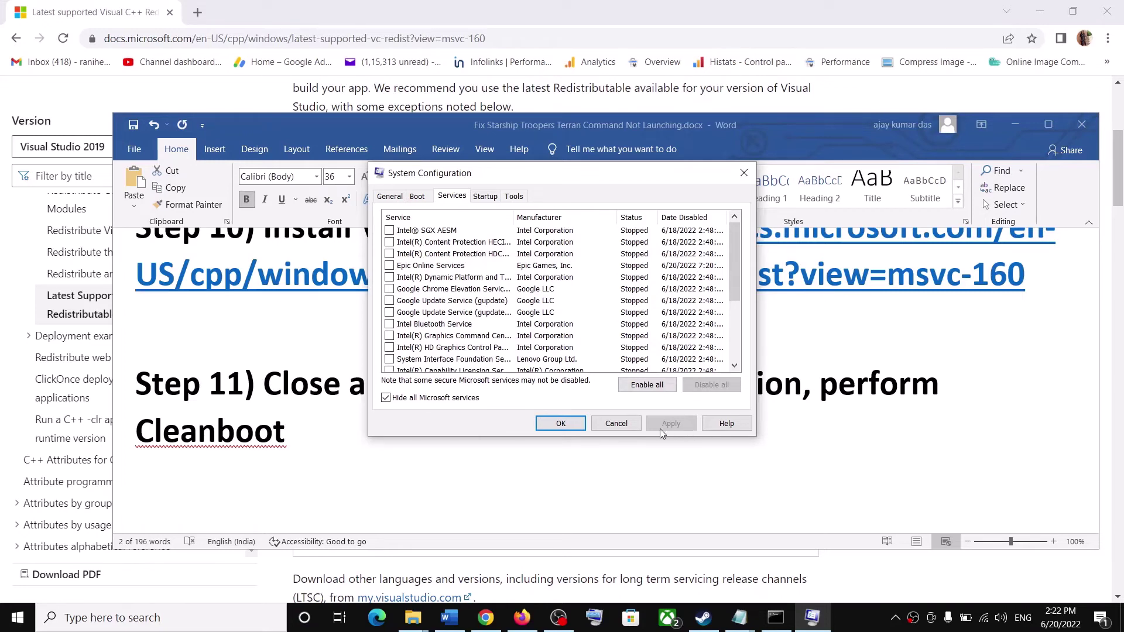
click(593, 427)
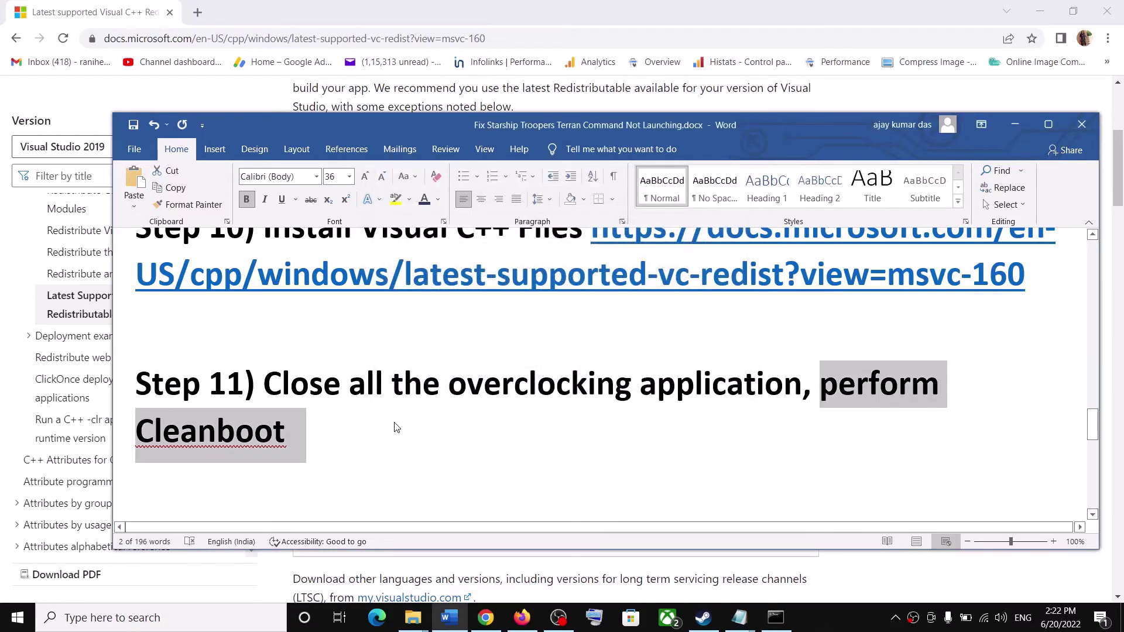
Highlight 'Update your Windows' in Step 12, then check for updates in Settings > Update & Security.
scroll(396, 428, down, 3)
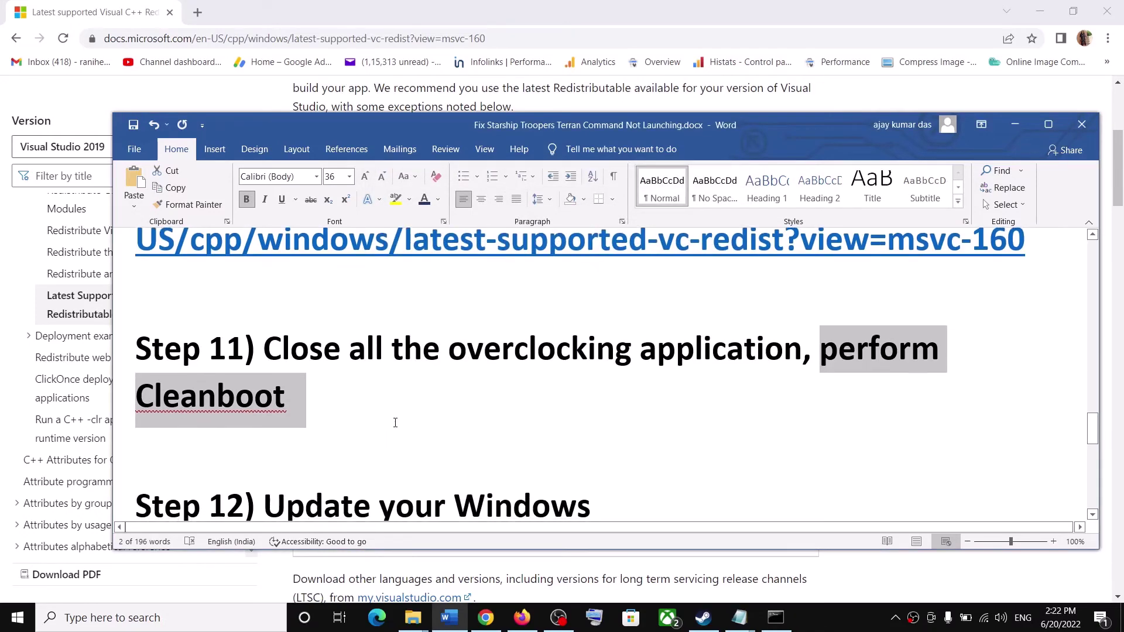
drag(280, 418, 590, 410)
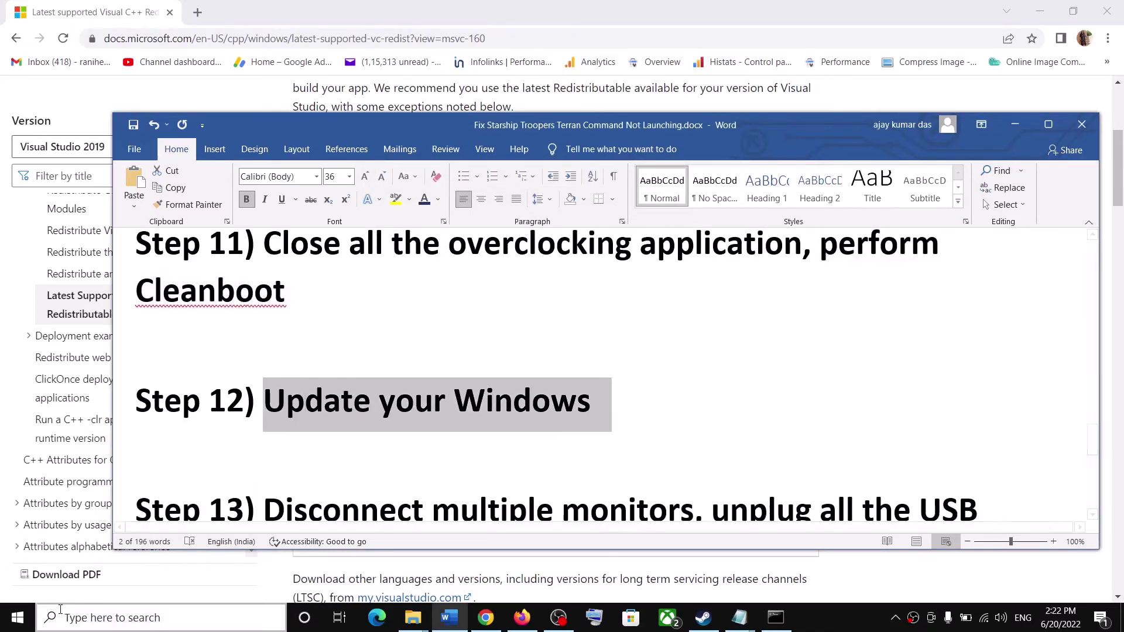
click(2, 626)
click(30, 554)
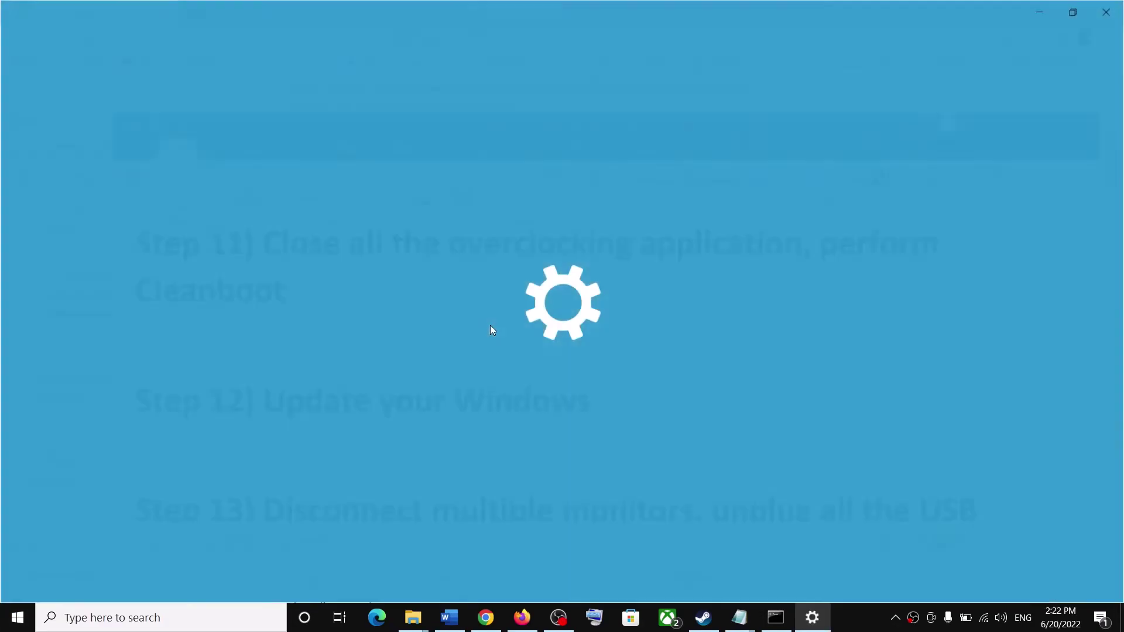
click(583, 412)
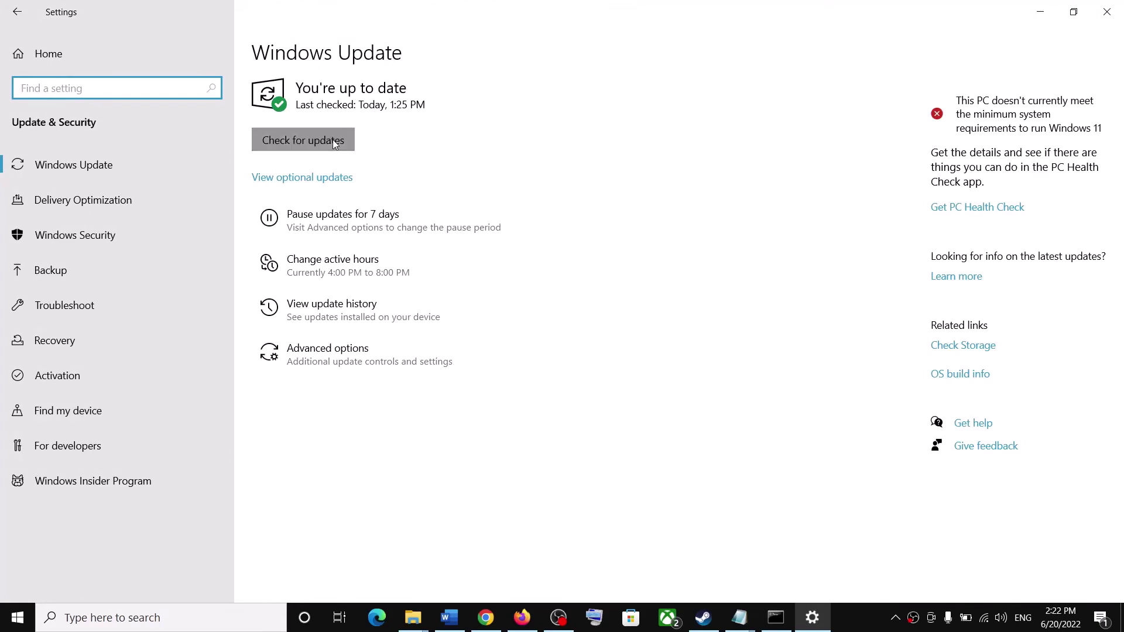
click(304, 140)
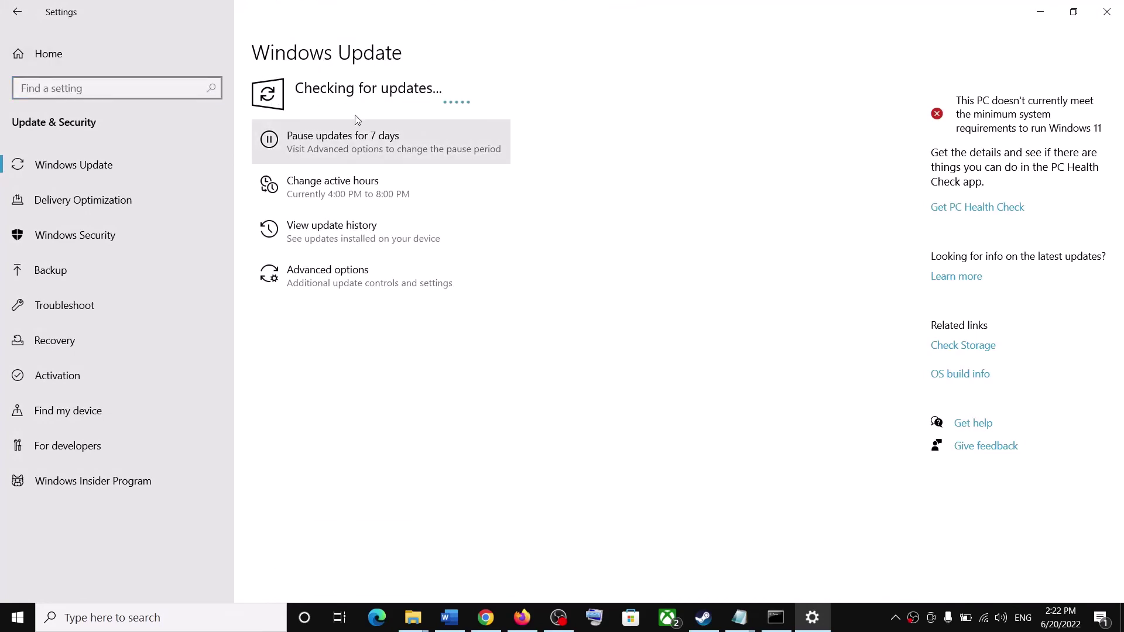
Minimize Settings and select the Step 13 text on disconnecting monitors and USB devices.
click(1049, 16)
scroll(399, 399, down, 5)
scroll(400, 398, down, 1)
drag(814, 335, 264, 335)
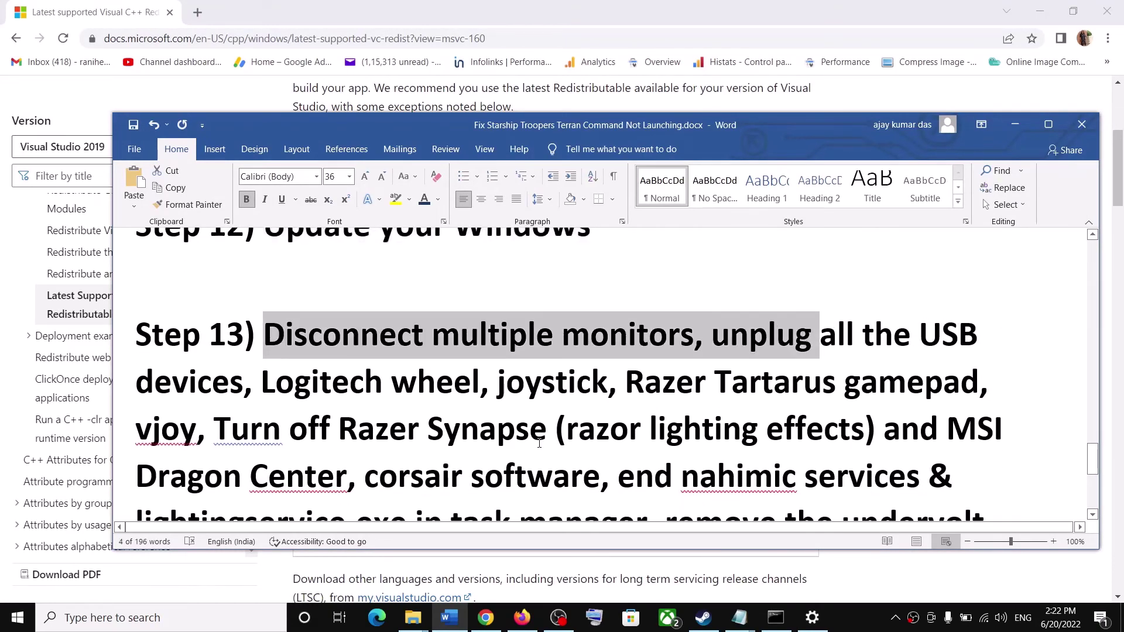
click(353, 353)
drag(263, 335, 553, 432)
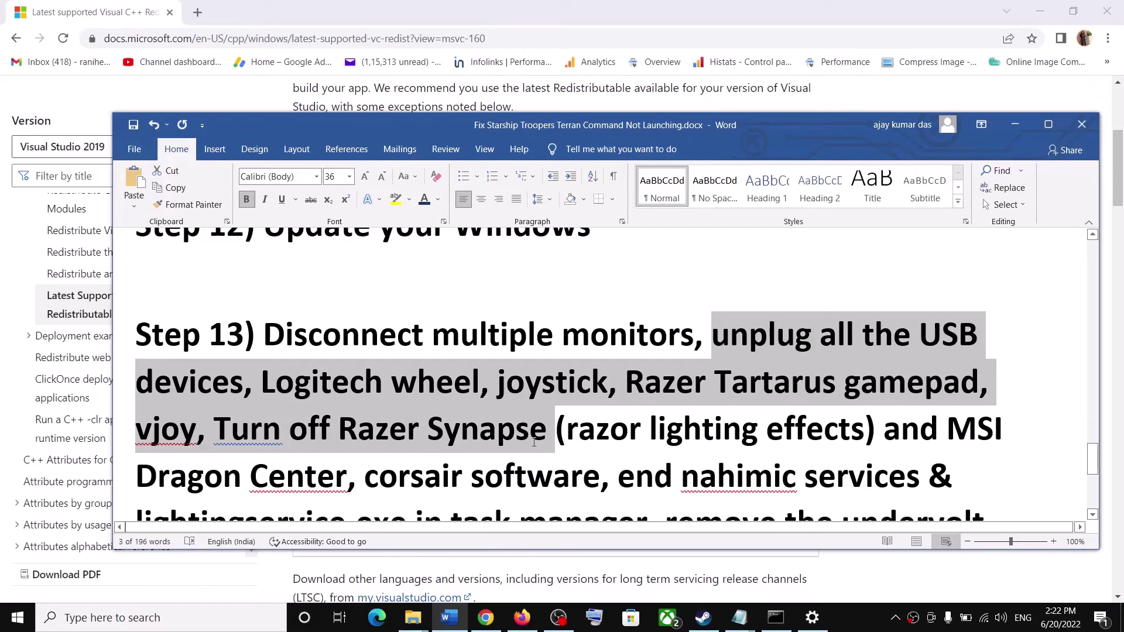
scroll(848, 314, down, 2)
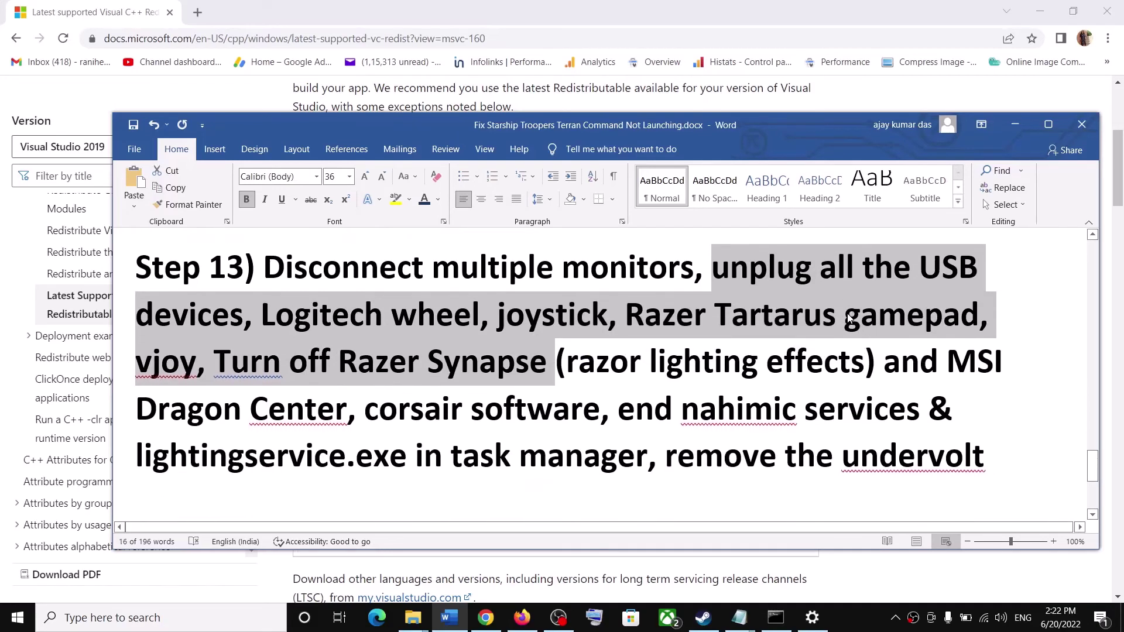
click(551, 404)
drag(712, 269, 330, 360)
click(482, 366)
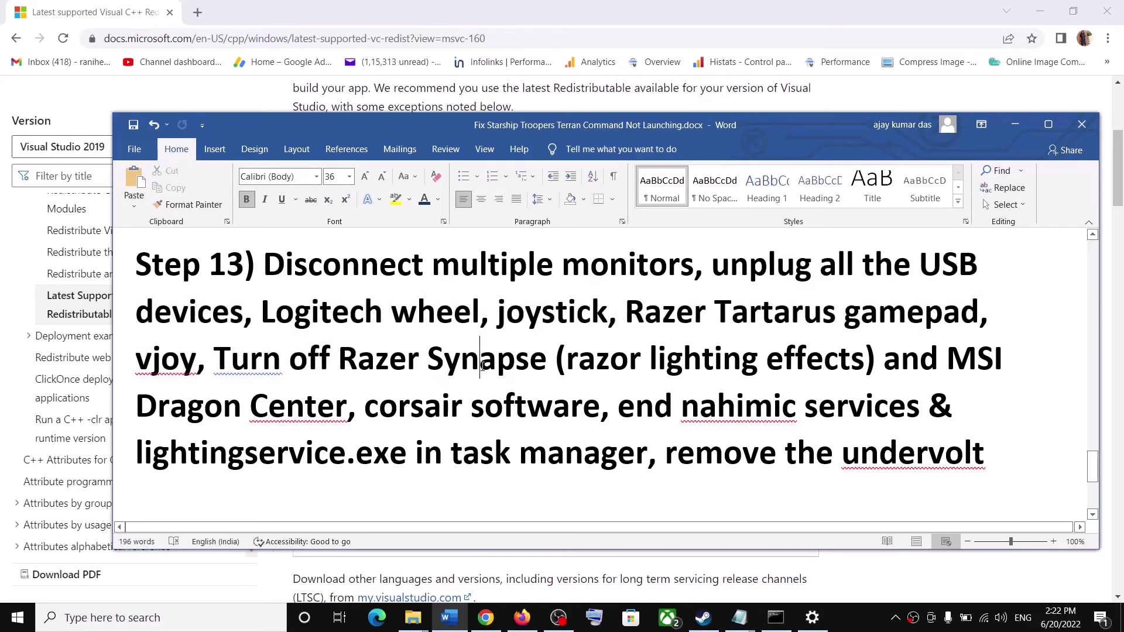
drag(198, 360, 637, 456)
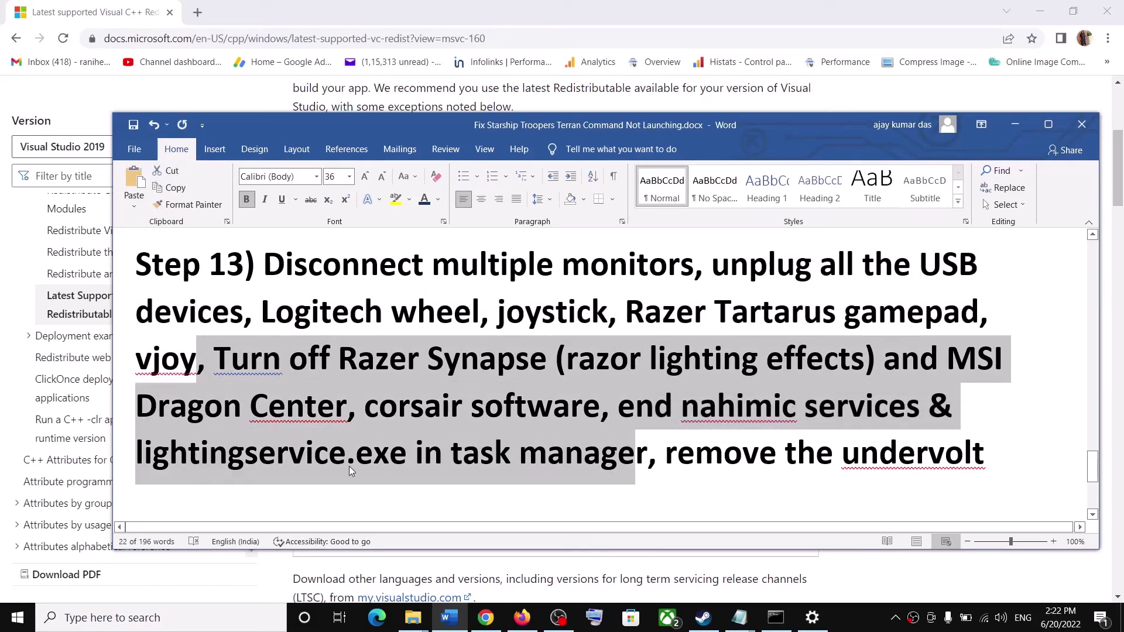
click(703, 618)
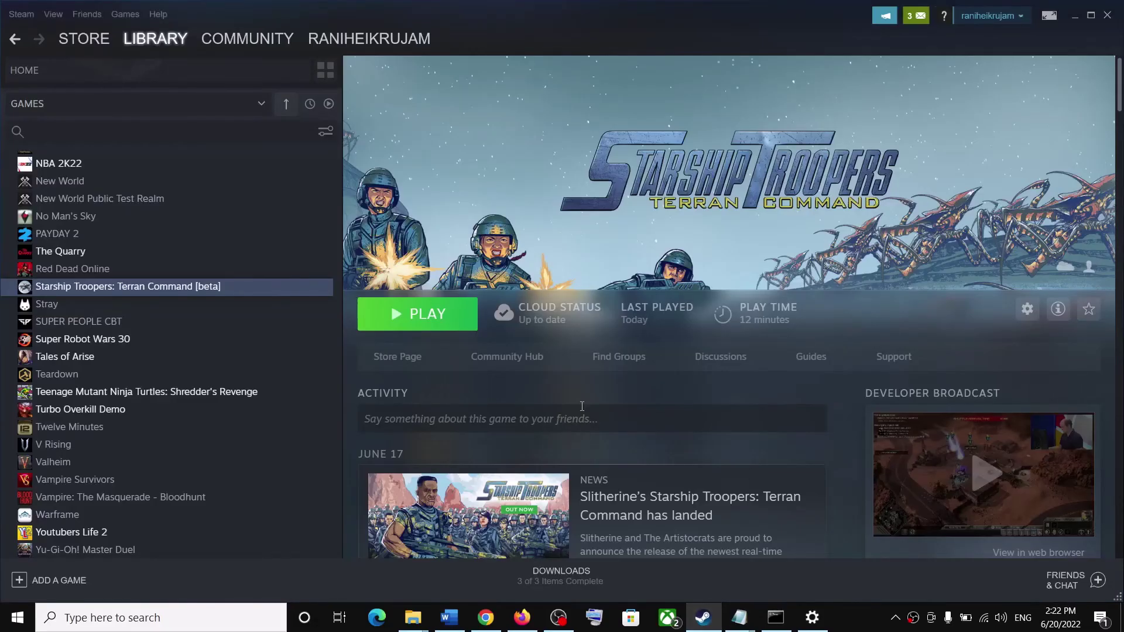
click(704, 617)
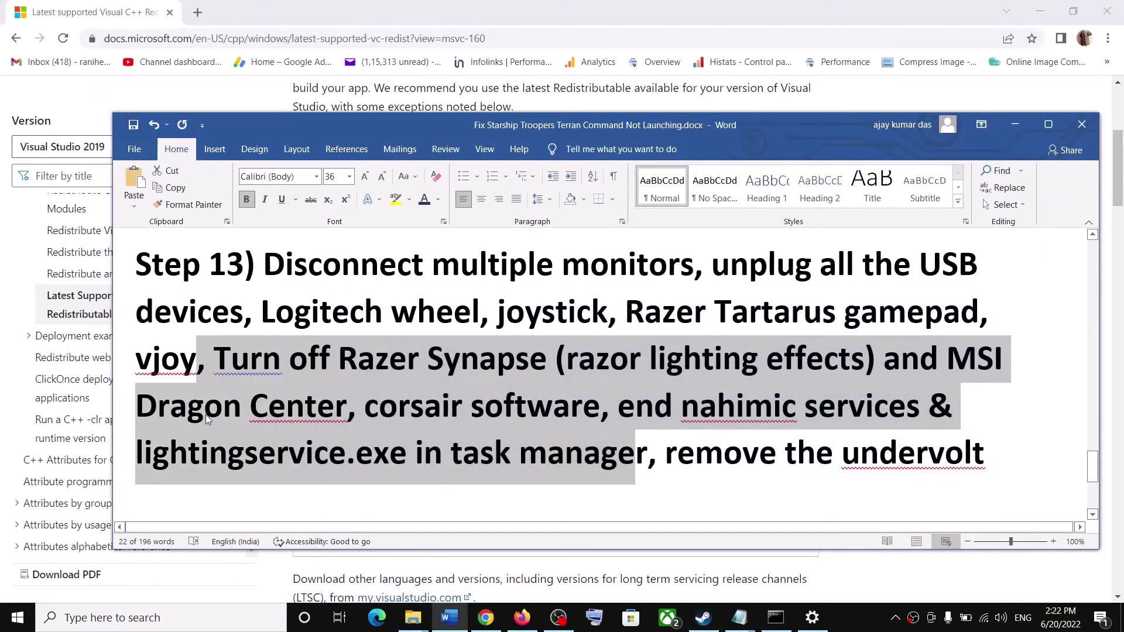
drag(668, 459, 931, 485)
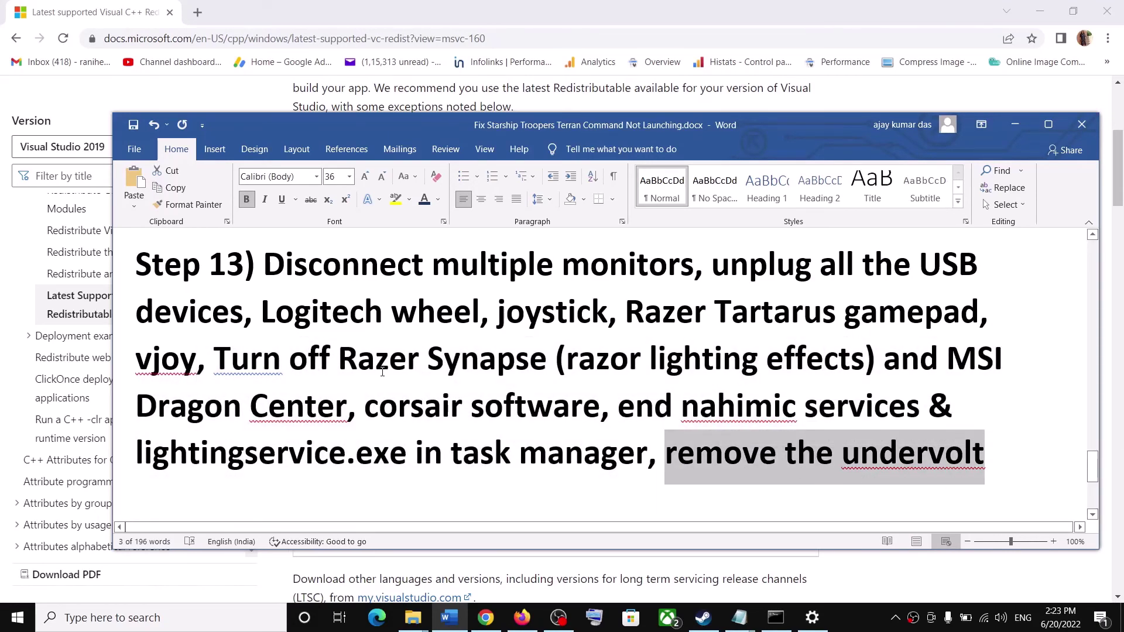
scroll(382, 372, down, 3)
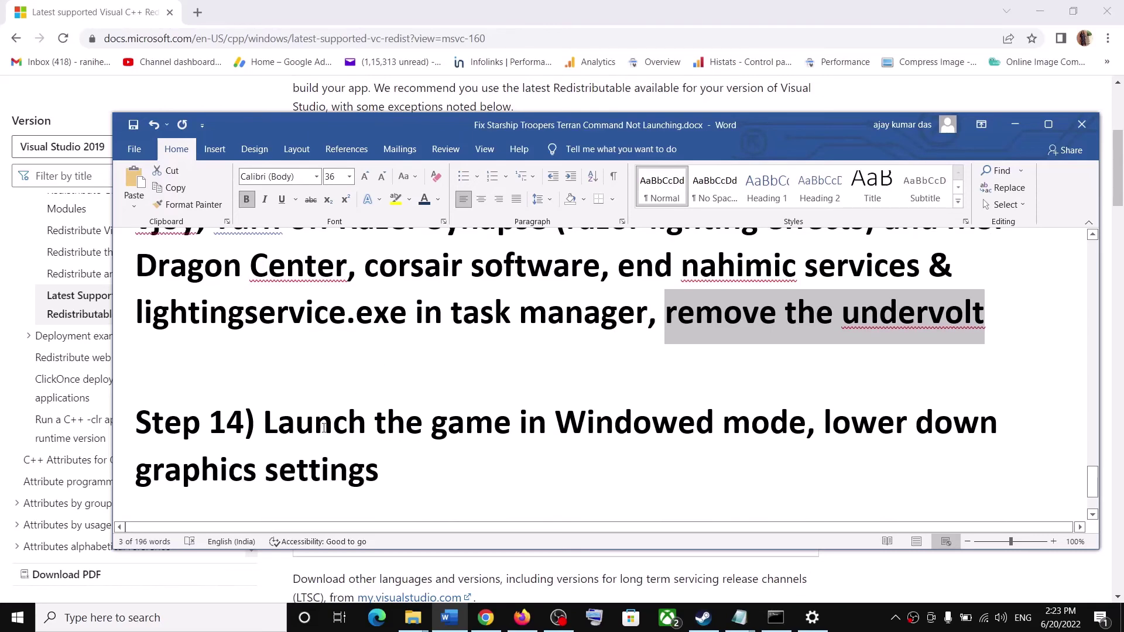
drag(272, 424, 743, 459)
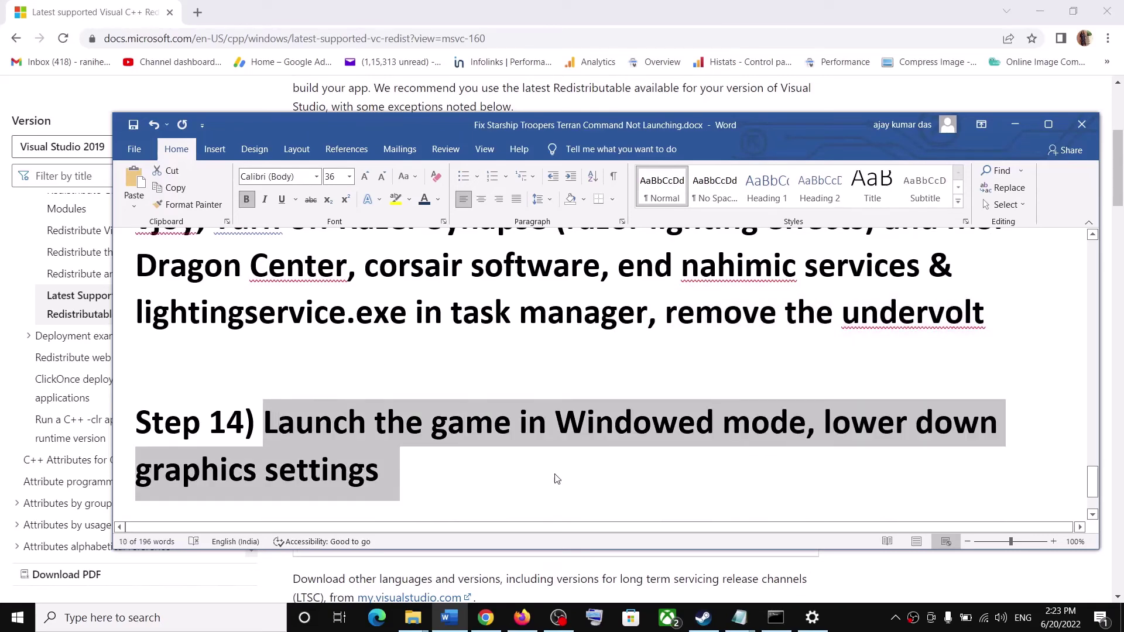
click(865, 613)
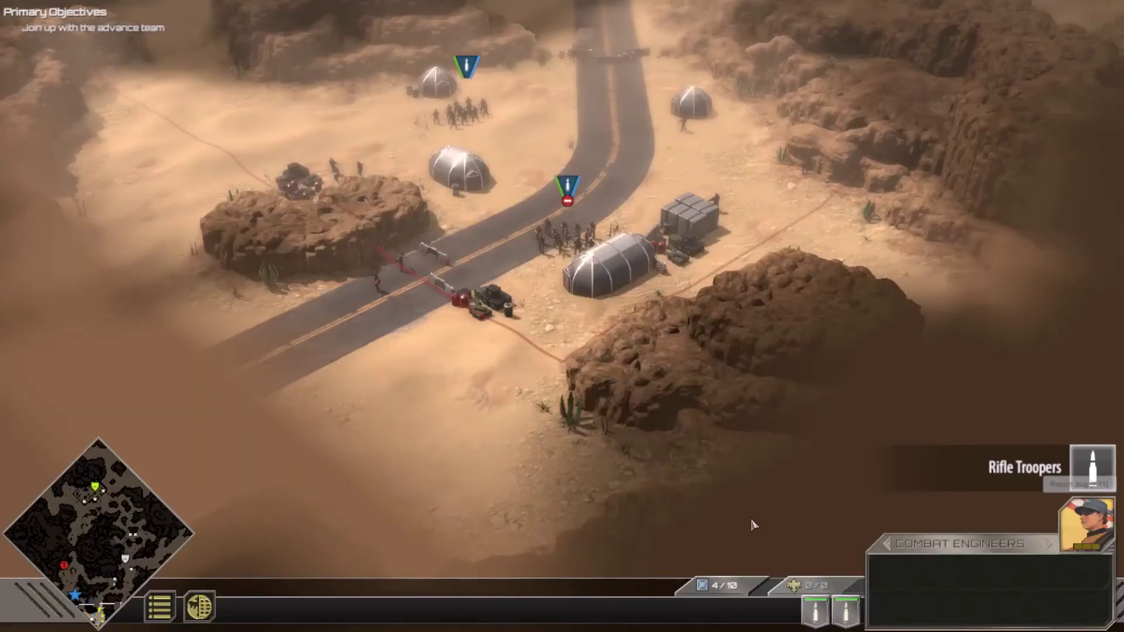
Pause the game, turn off full screen mode, and step graphics quality down from Maximum toward Simple.
key(Escape)
click(575, 254)
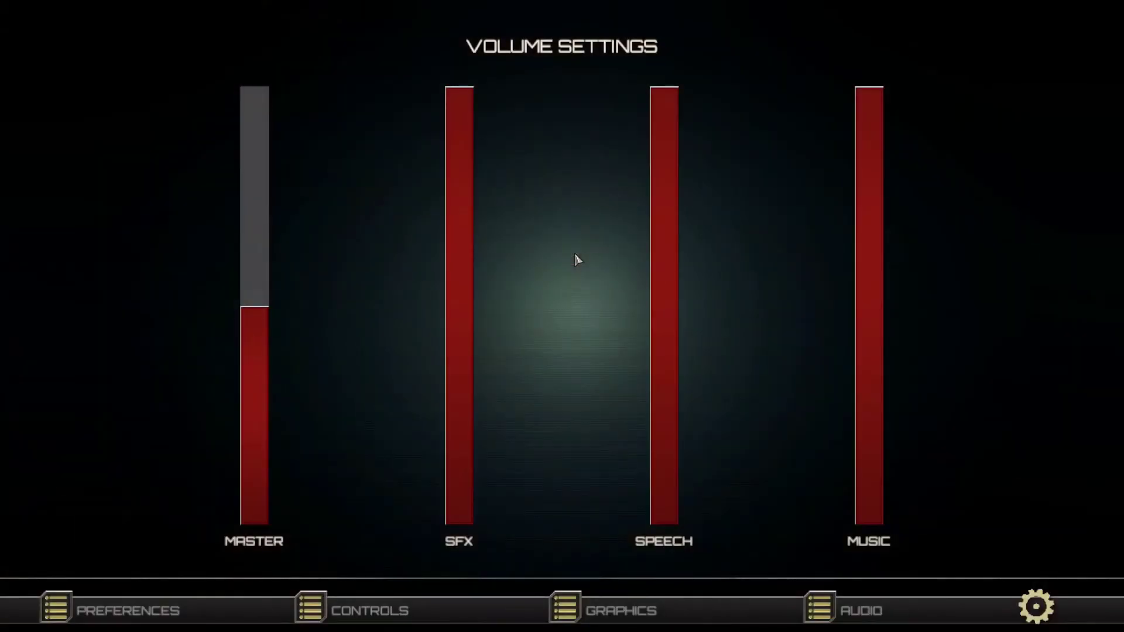
click(622, 611)
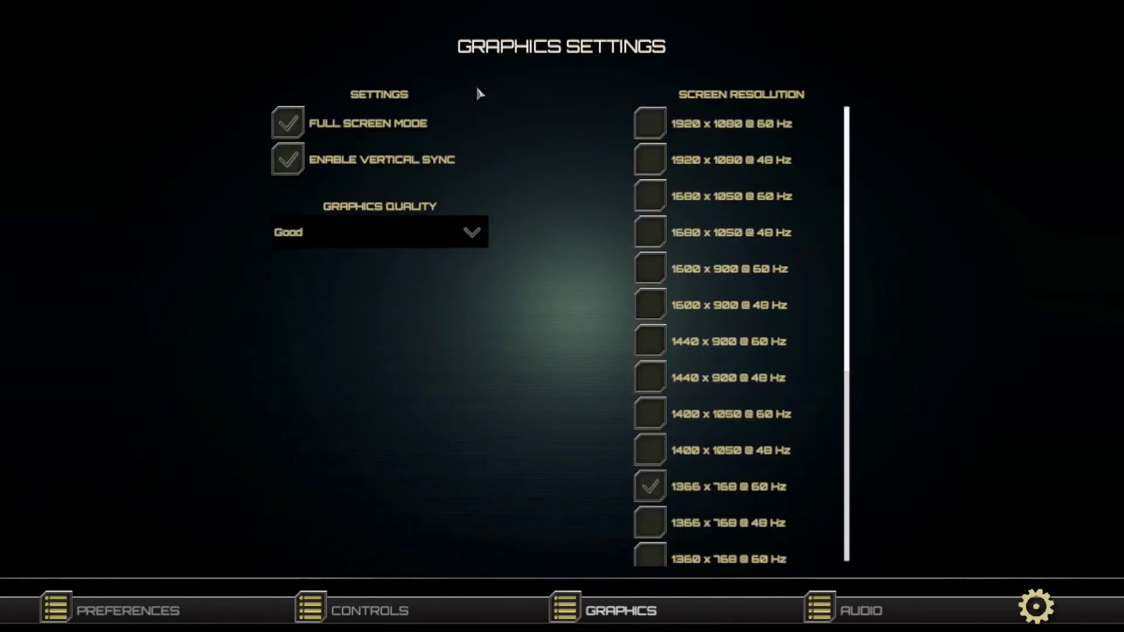
click(284, 127)
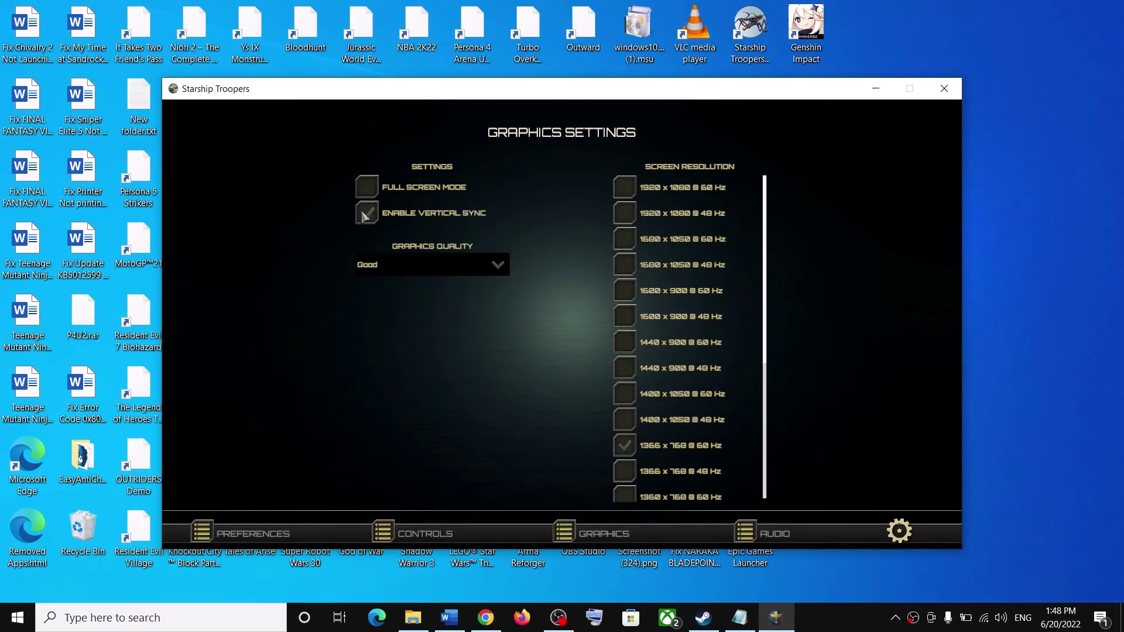
click(468, 267)
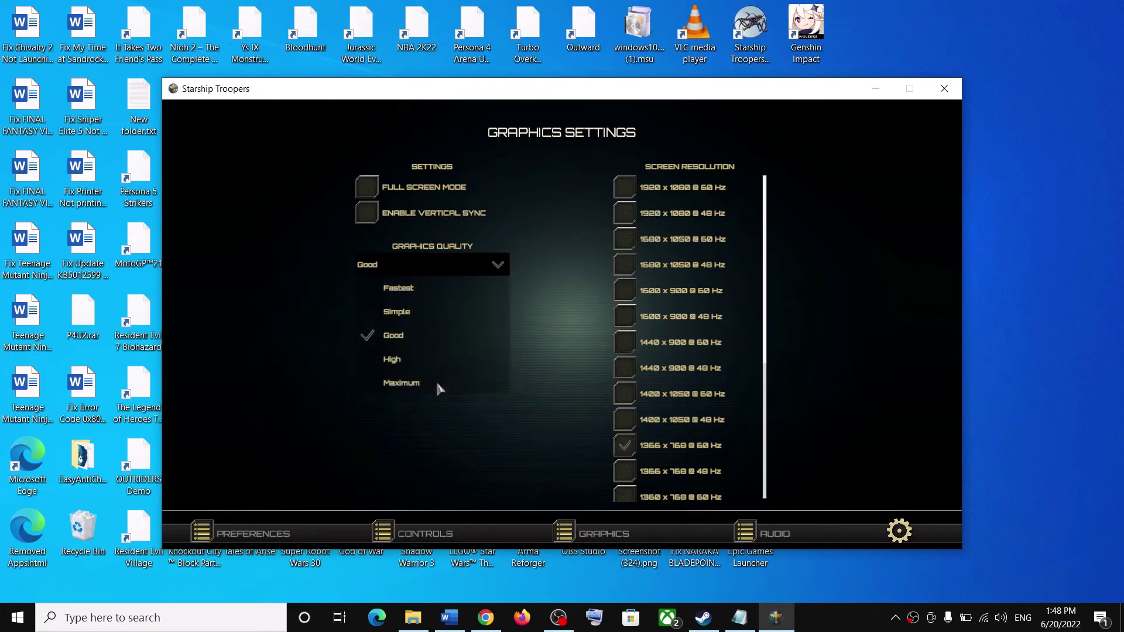
click(435, 384)
click(434, 263)
click(406, 363)
click(406, 262)
click(400, 340)
click(407, 263)
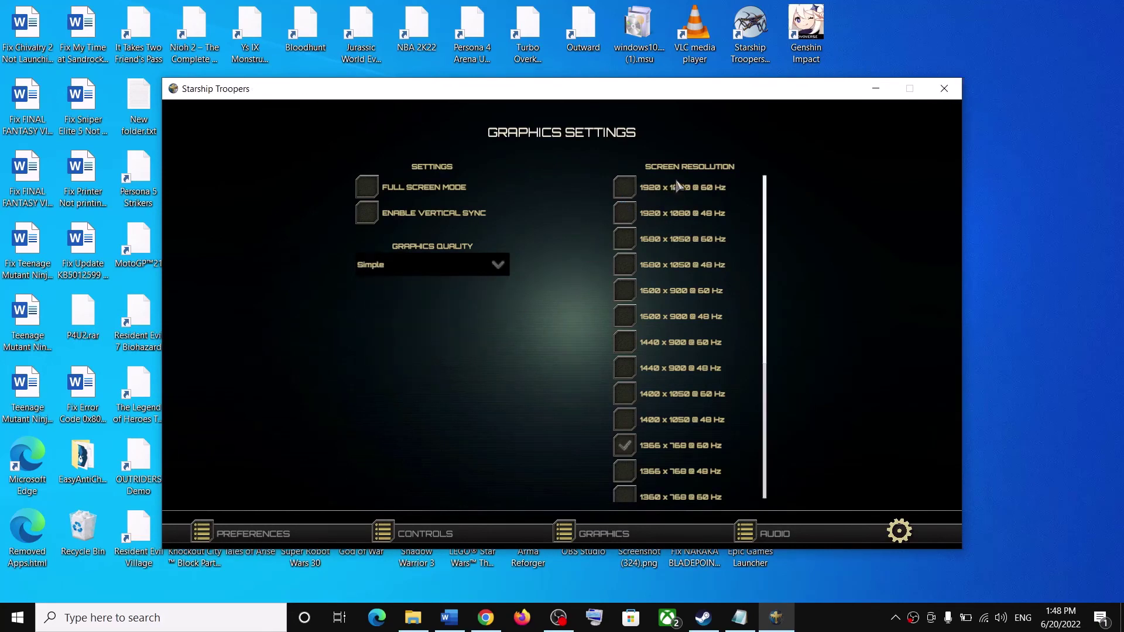
Set the resolution to 1920x1080 @ 60 Hz, then 1366x768 @ 48 Hz, confirming each.
click(624, 187)
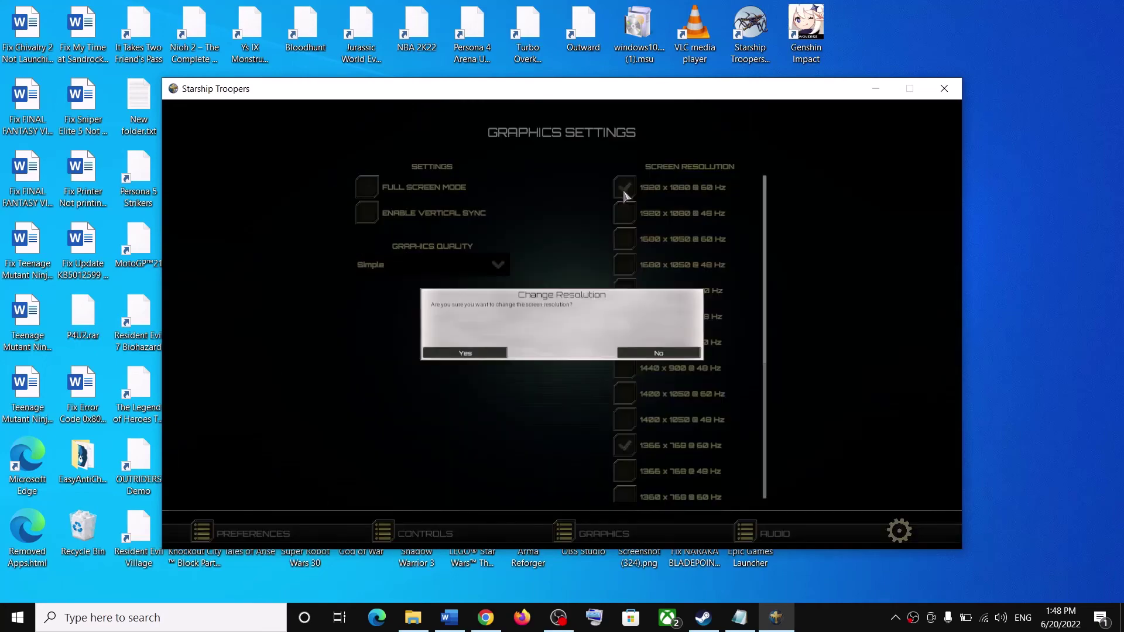
click(487, 355)
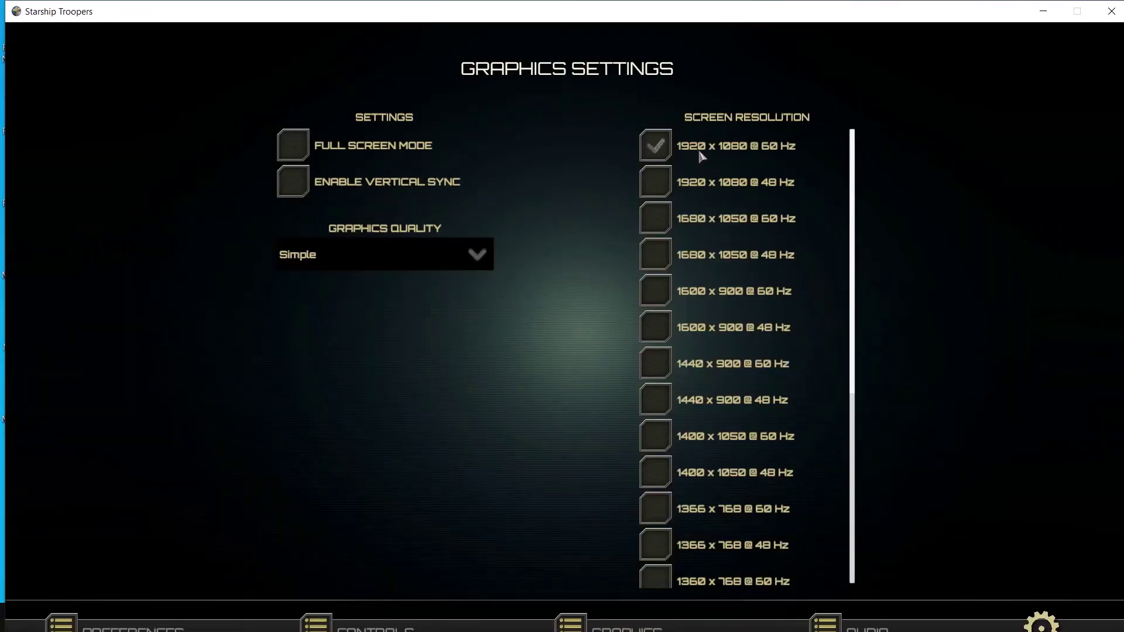
scroll(705, 422, down, 1)
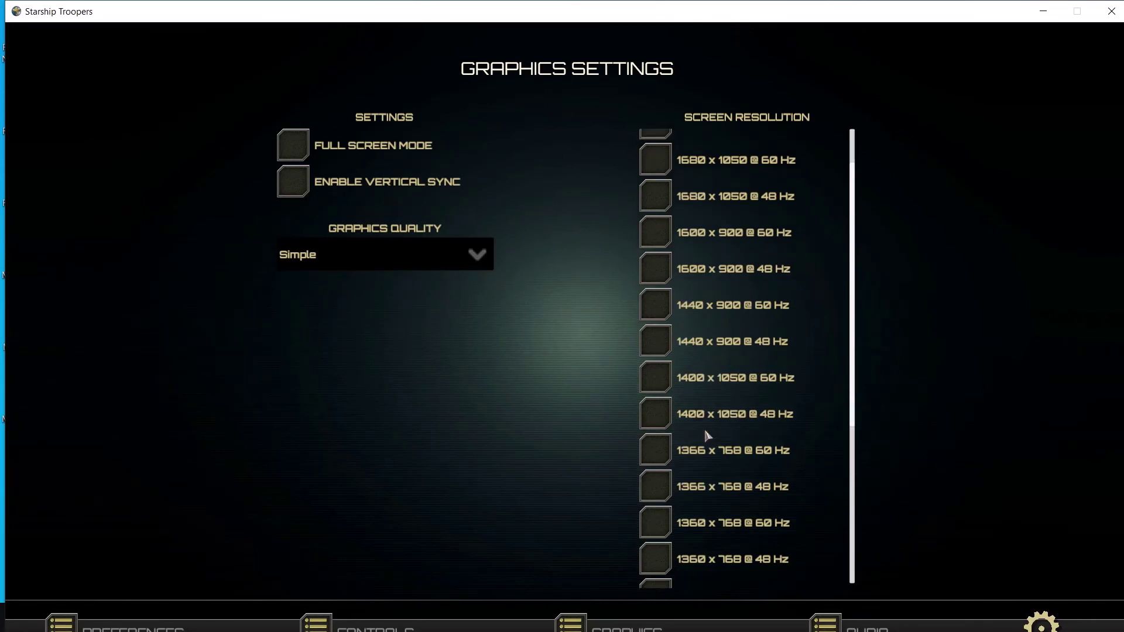
click(723, 490)
click(467, 353)
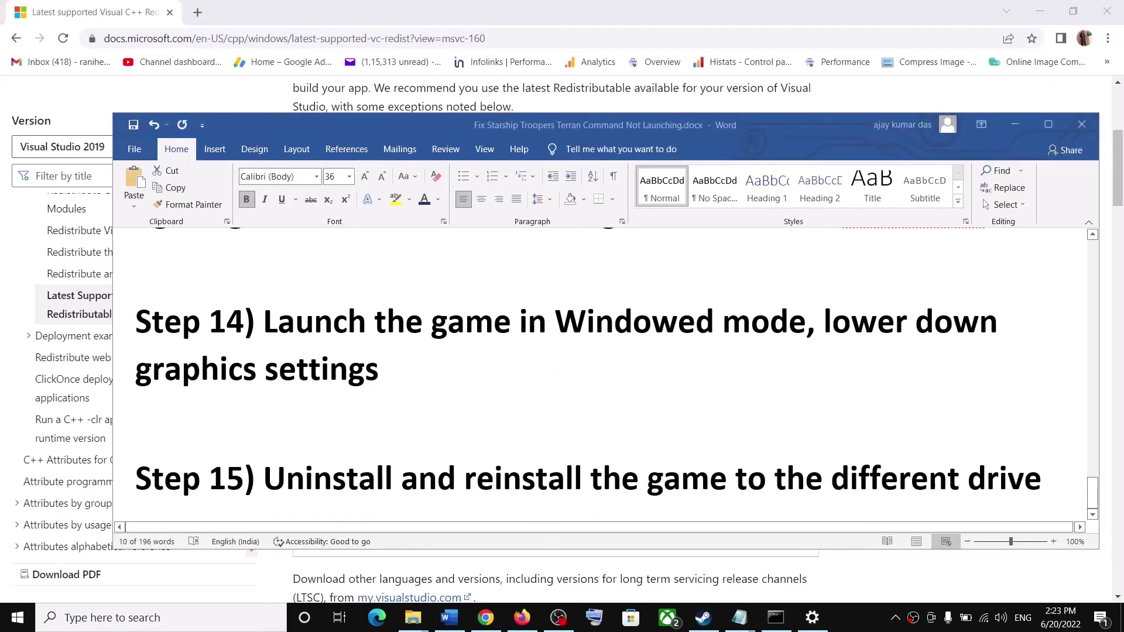
Highlight the Step 15 uninstall instruction and reveal Starship Troopers' Manage > Uninstall option in Steam.
drag(265, 486, 1041, 492)
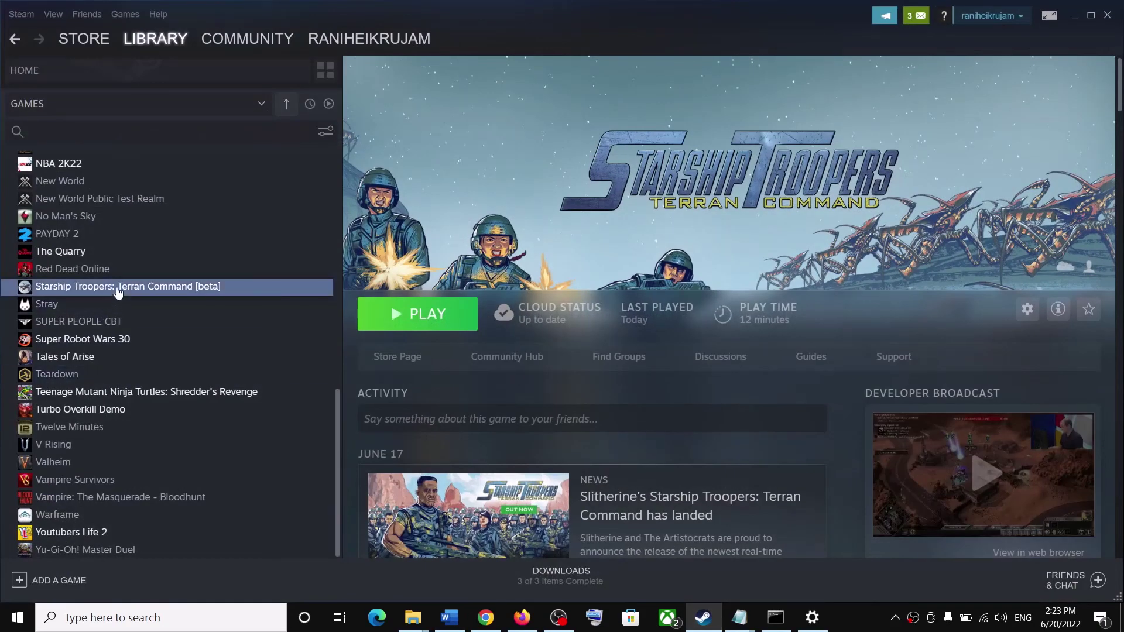
right_click(118, 291)
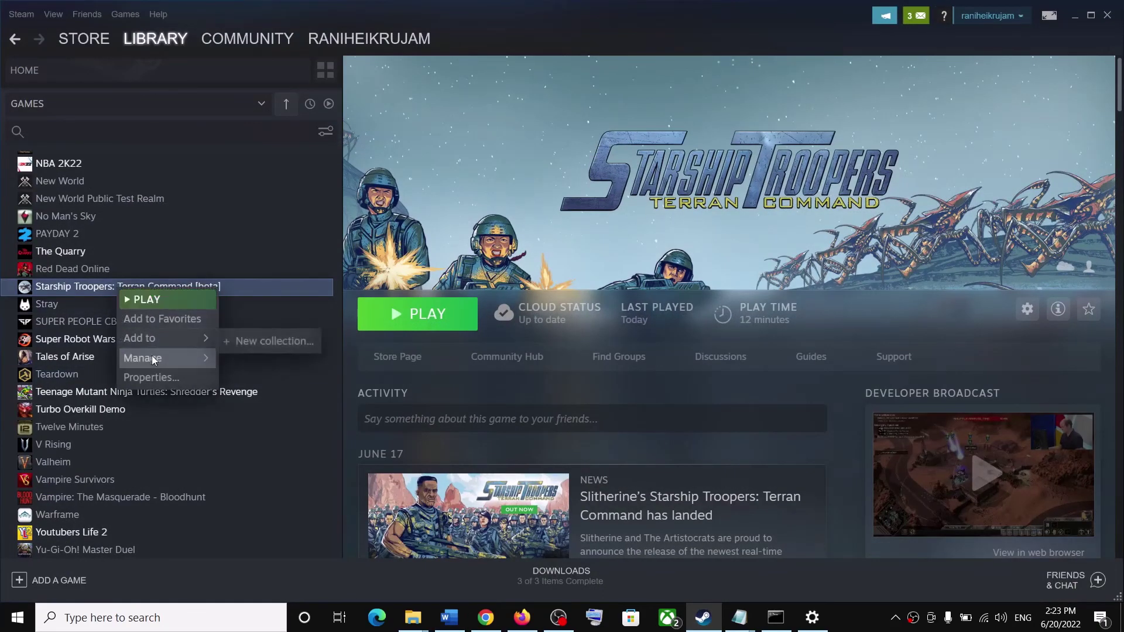
mouse_move(150, 360)
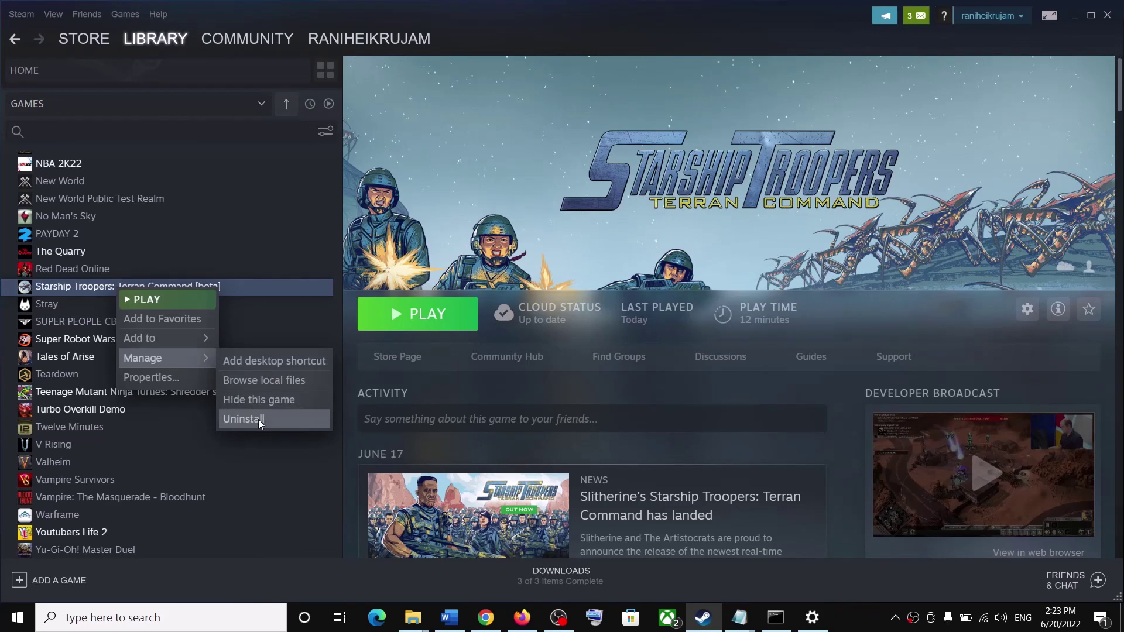
Browse the game's install folder, go up to D:\SteamLibrary\steamapps\common, and inspect the game folder.
click(265, 380)
click(520, 509)
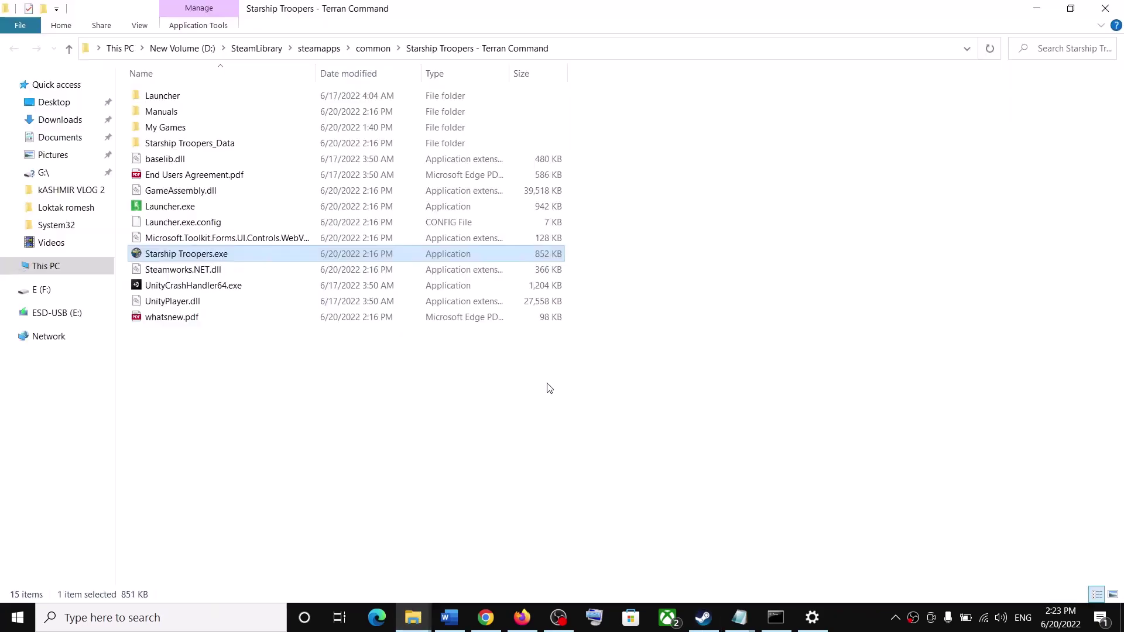
click(69, 48)
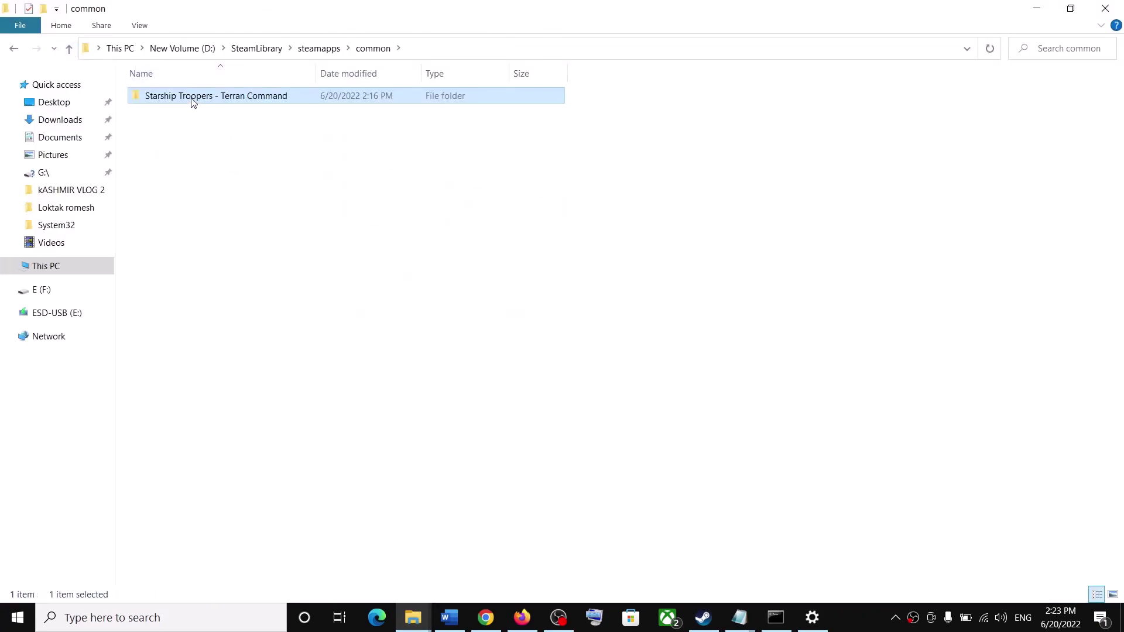
right_click(193, 100)
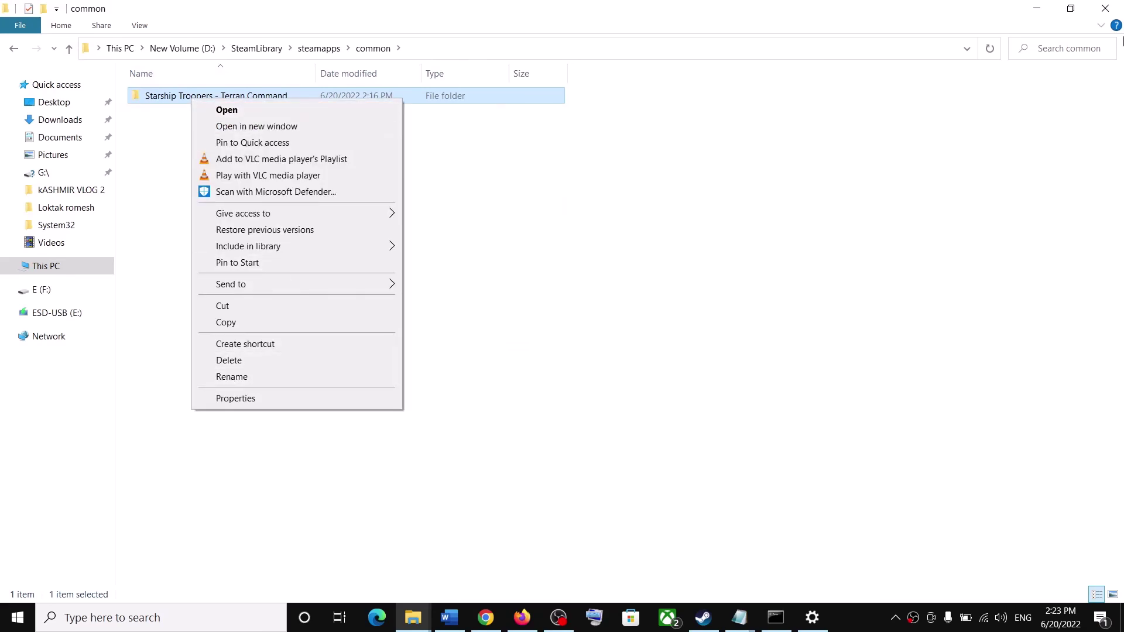
click(838, 311)
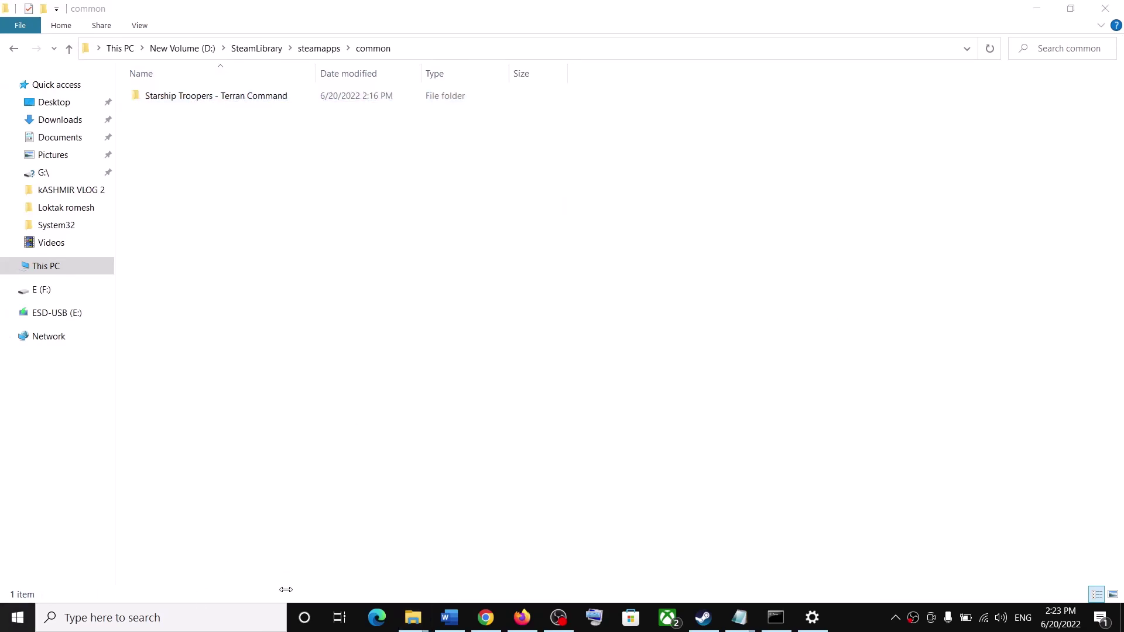
Close the Start menu's power options and bring the Steam library back to the front.
key(super)
click(28, 586)
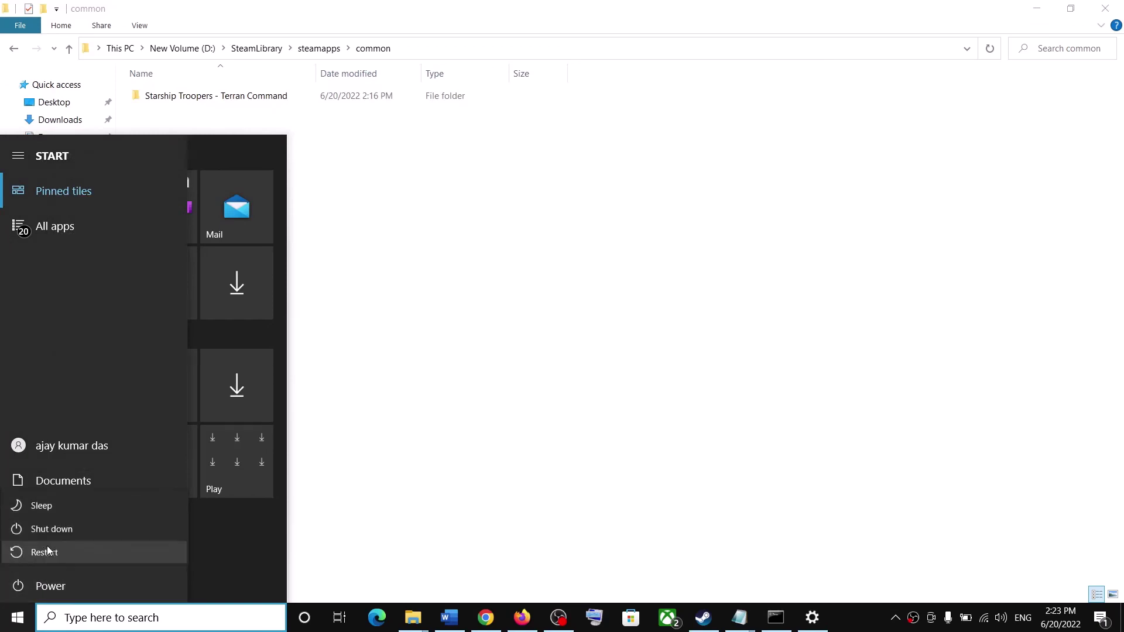
key(Escape)
click(714, 628)
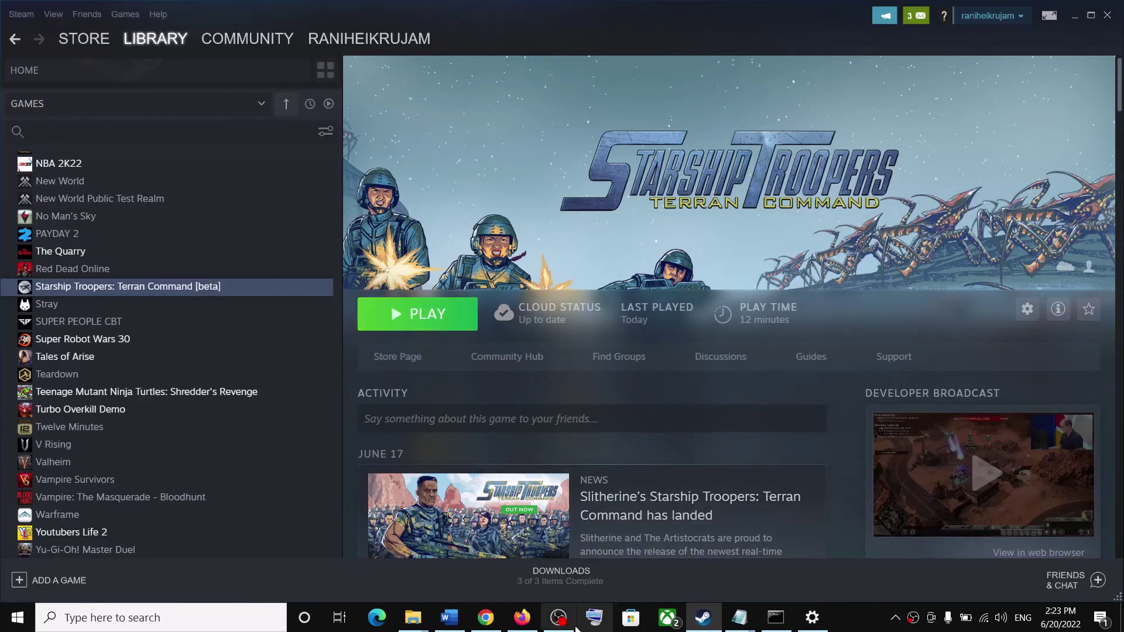
Highlight 'the different drive' in Step 15 of the guide and minimize it.
click(450, 618)
click(776, 479)
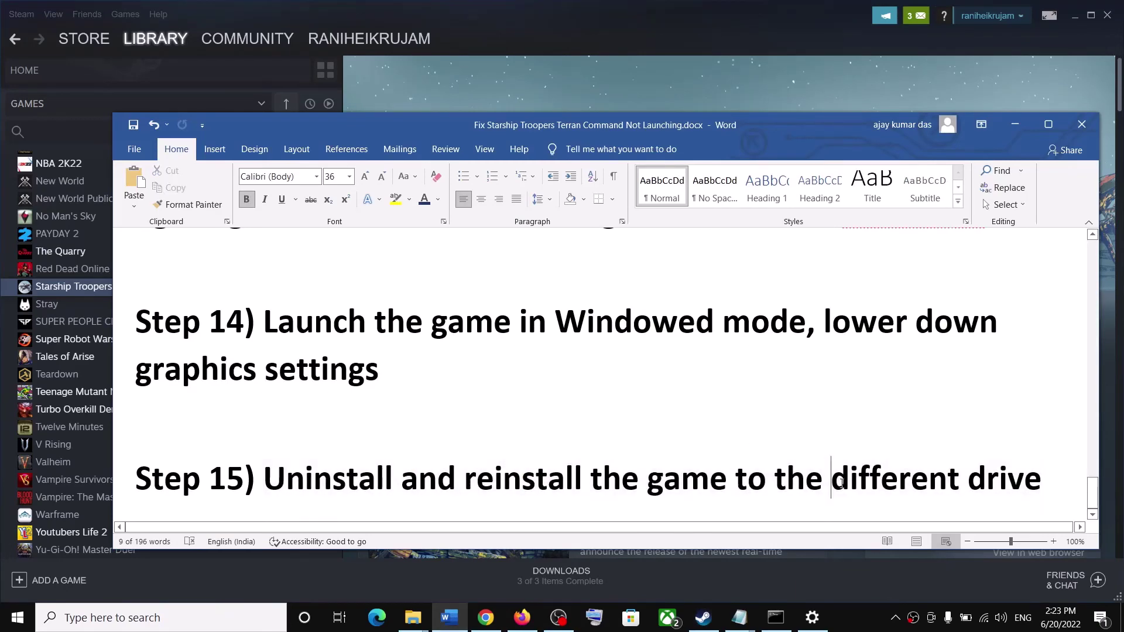
drag(776, 479, 1042, 480)
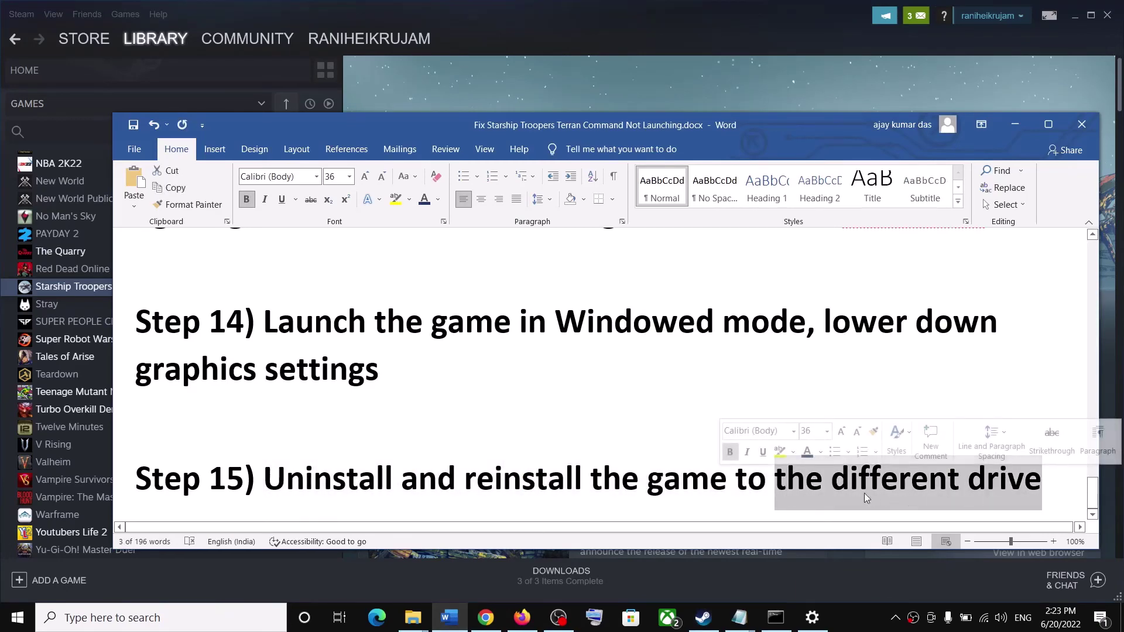
click(1015, 125)
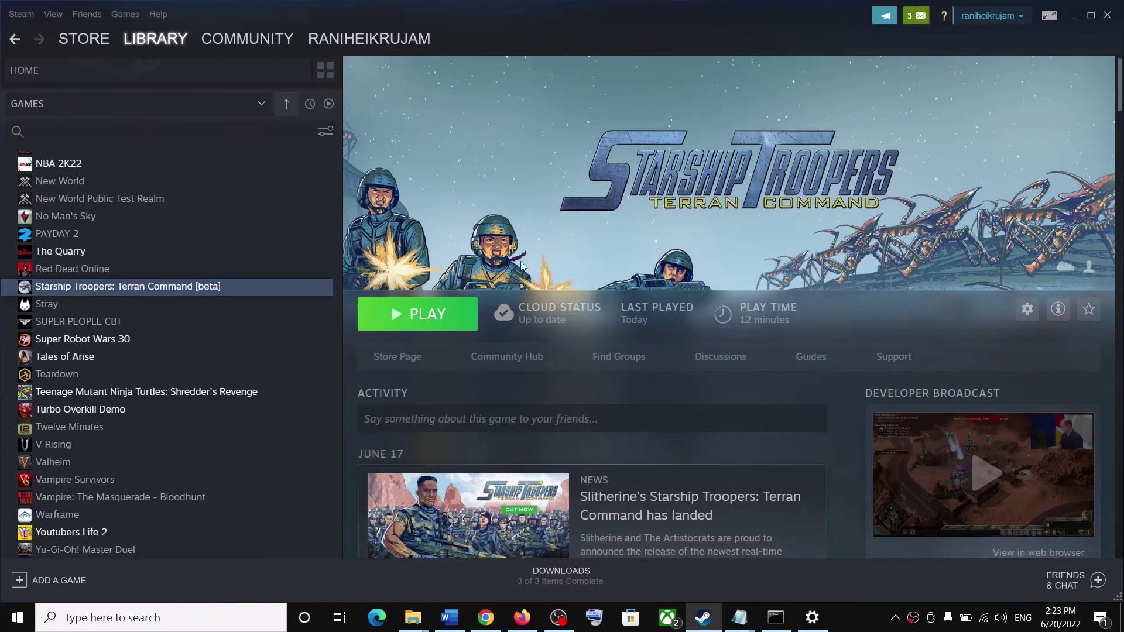